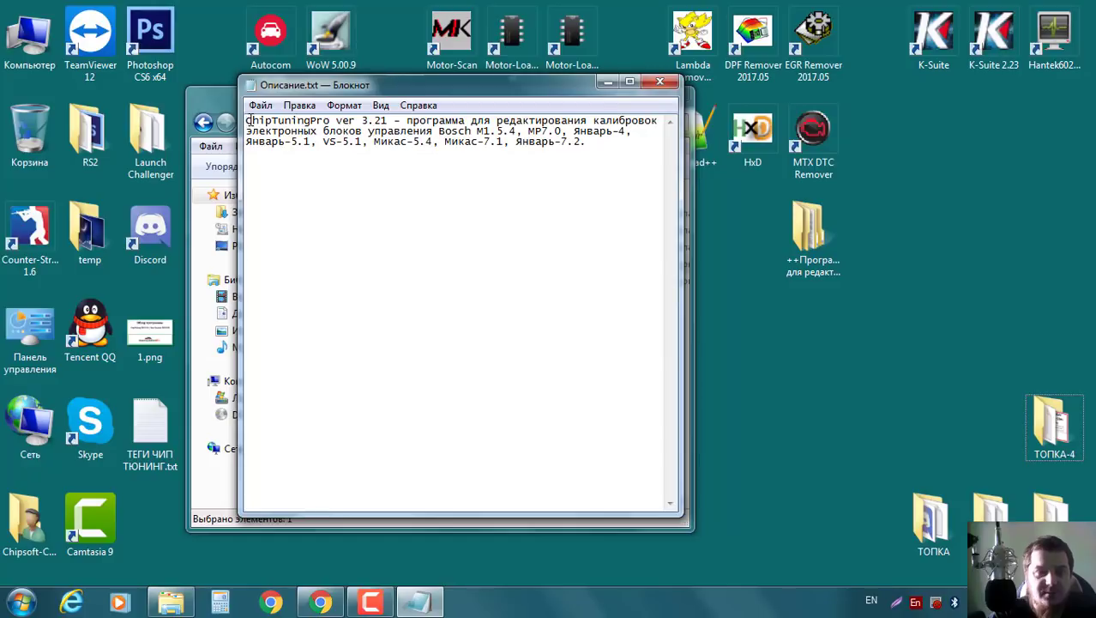
Read the ChipTuningPro ver 3.21 description, highlighting the version and 'Январь-7.2', then close Notepad.
left_click_drag(247, 122, 383, 121)
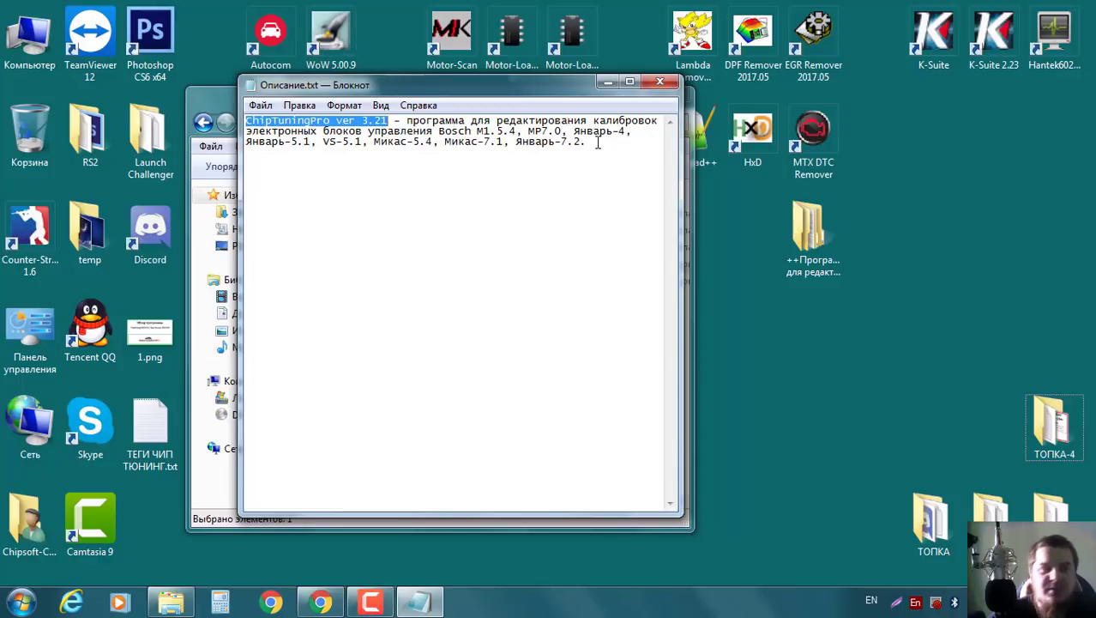
left_click_drag(516, 140, 613, 141)
left_click(619, 180)
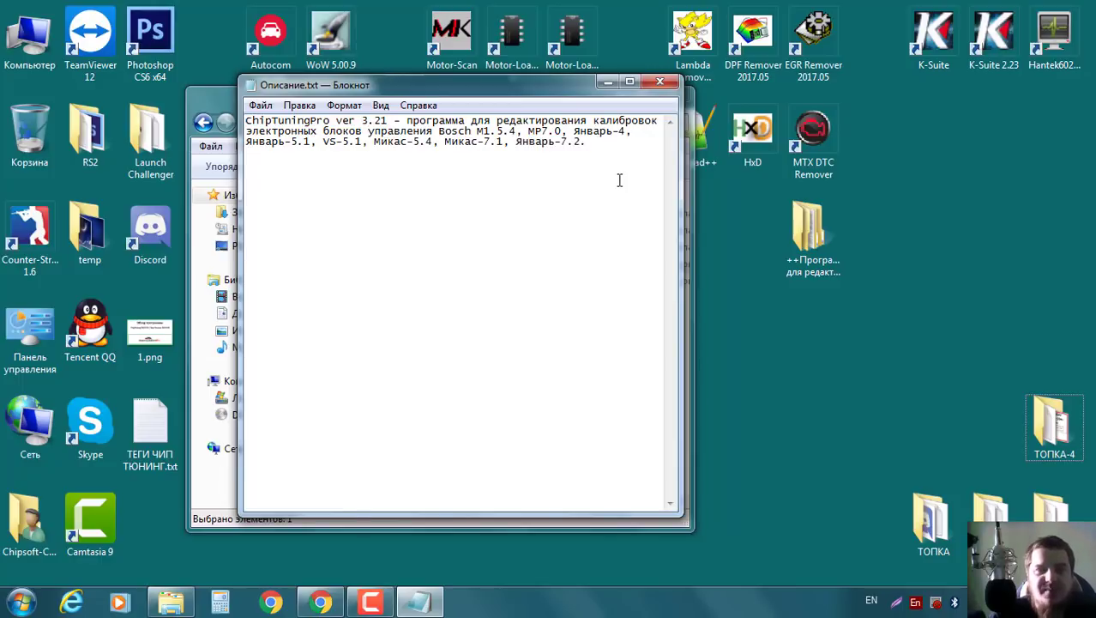
left_click_drag(517, 143, 587, 142)
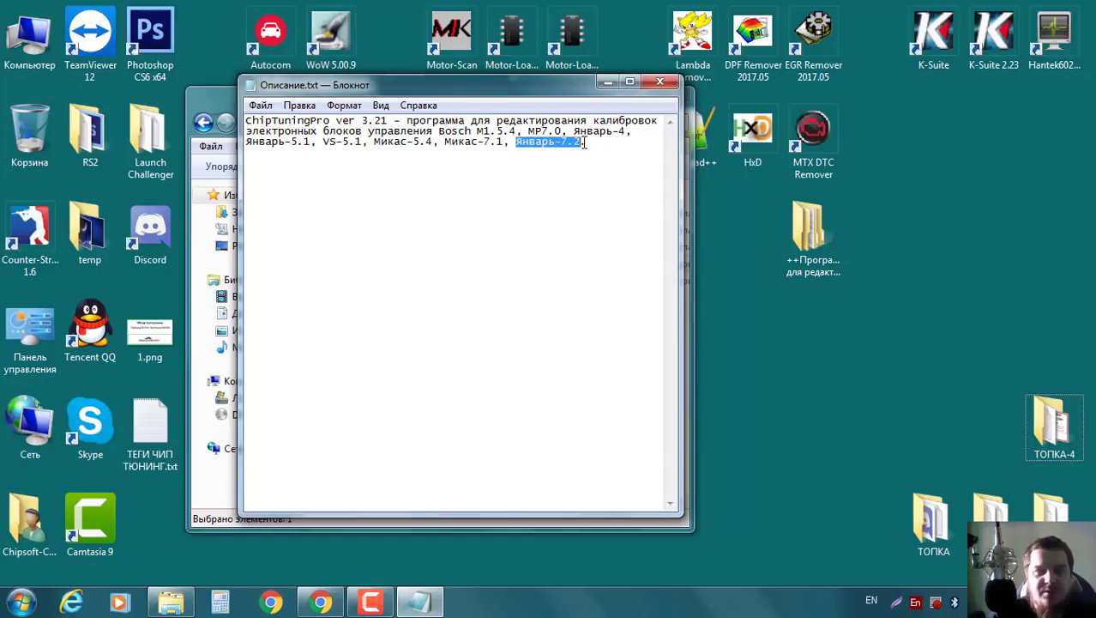
left_click(610, 164)
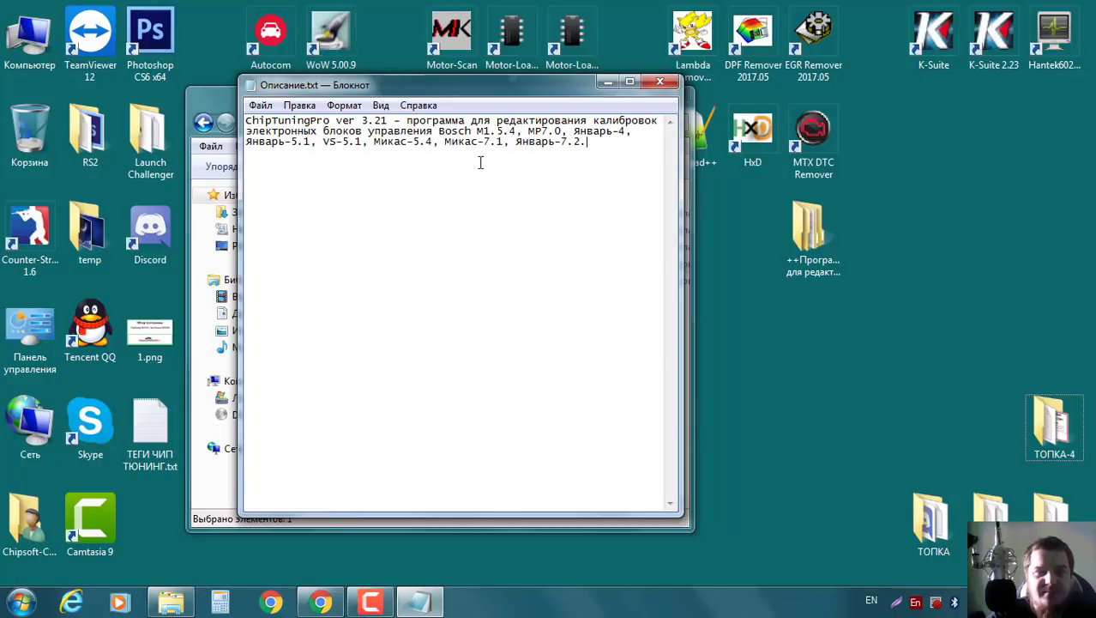
left_click(661, 86)
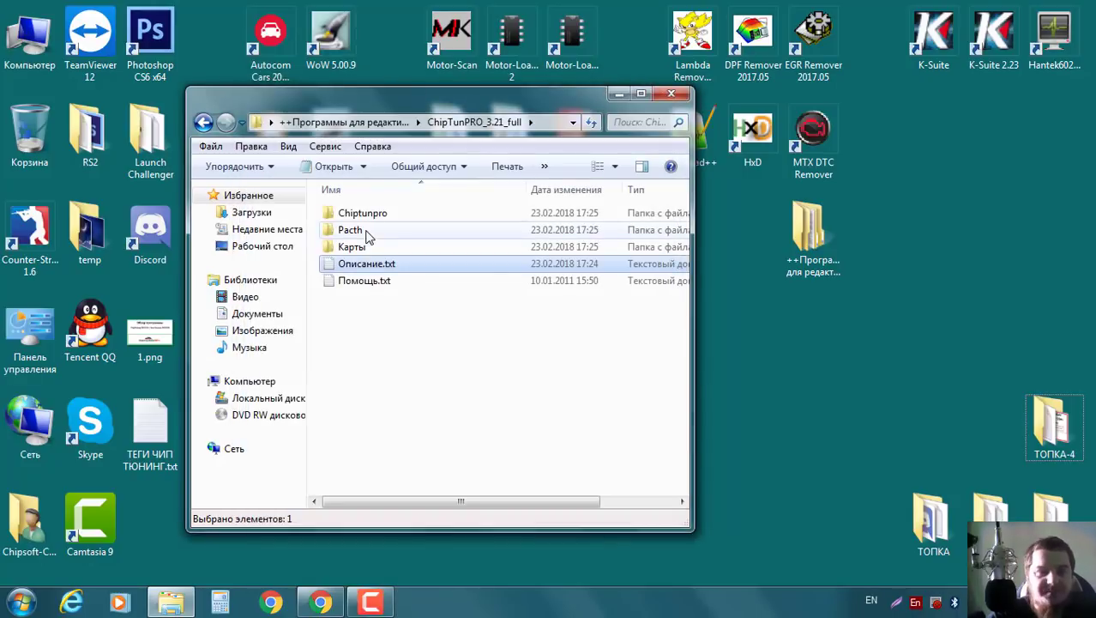
Glance at Помощь.txt, then launch Setup.exe from the Chiptunpro folder.
double_click(364, 281)
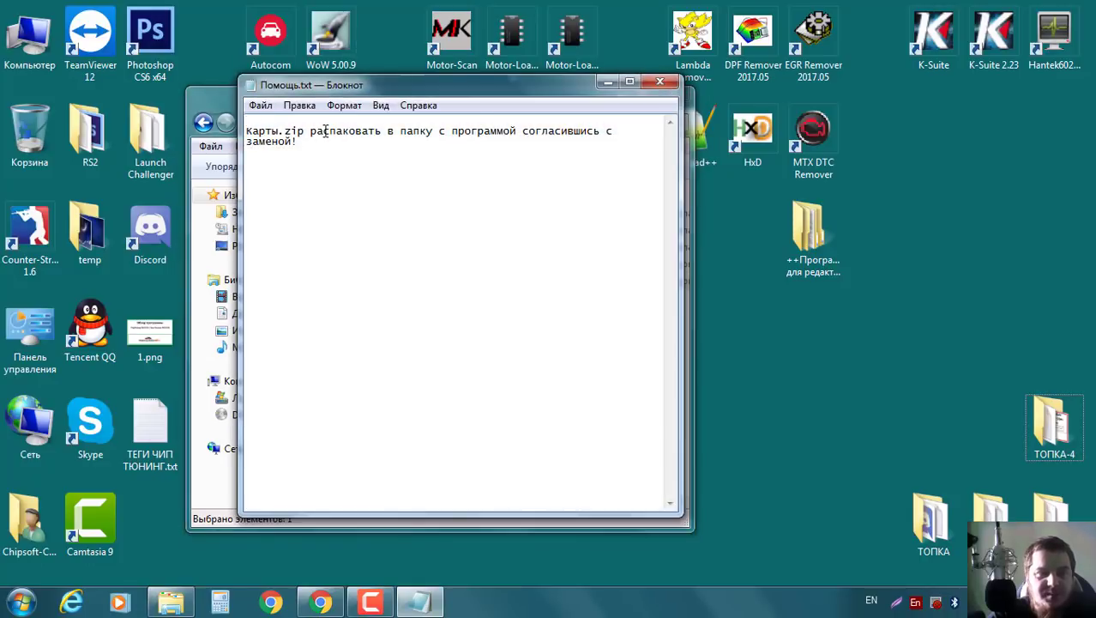
left_click(660, 83)
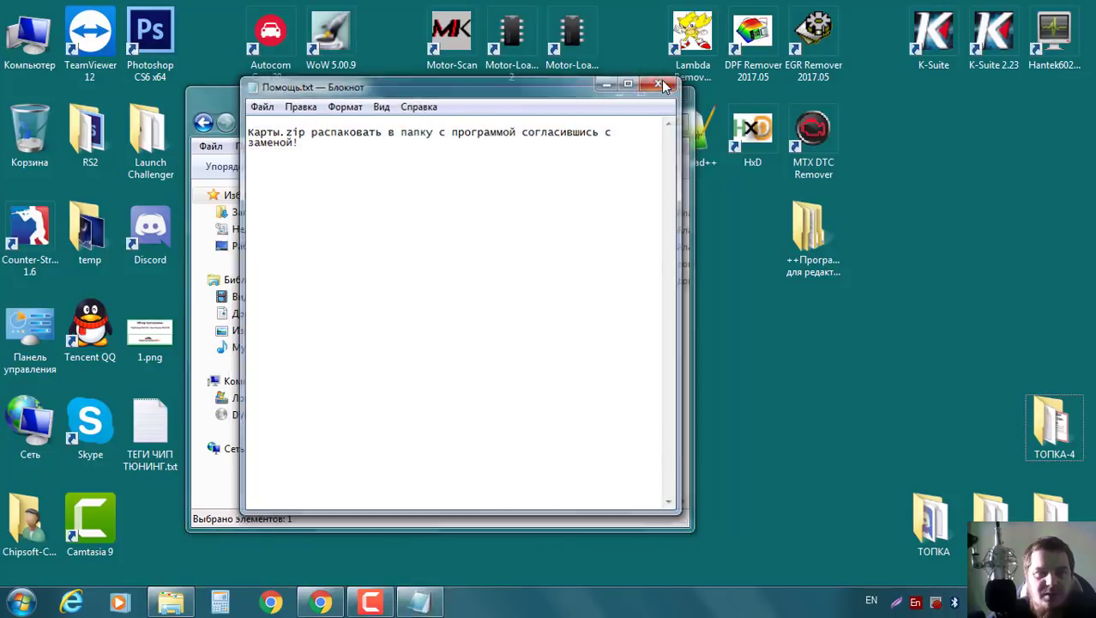
left_click(374, 215)
double_click(374, 215)
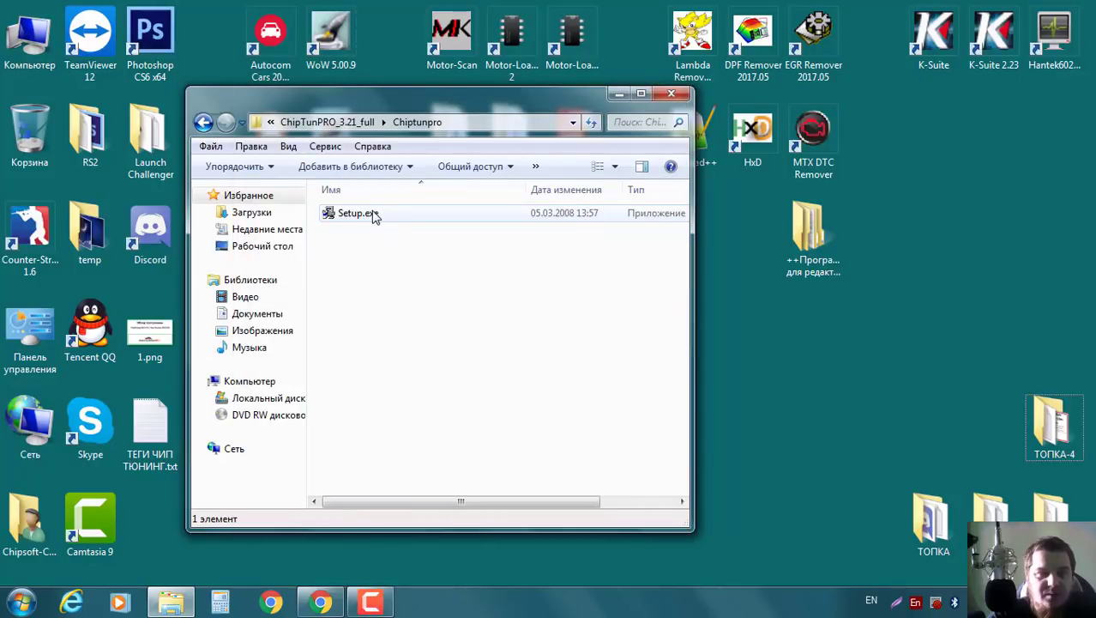
double_click(374, 216)
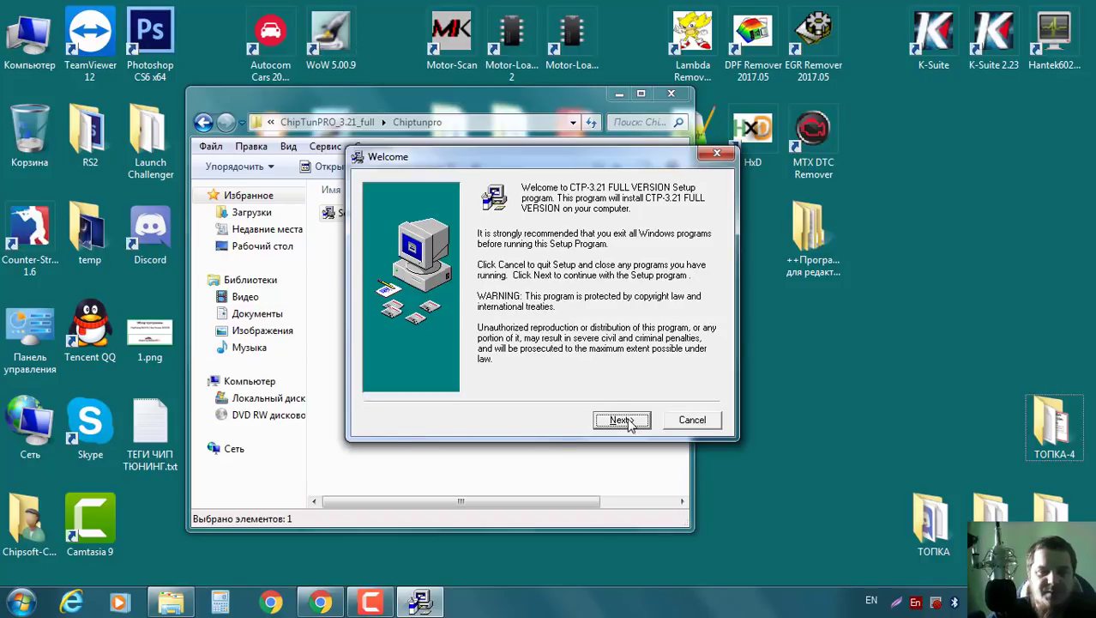
Advance the installer past Welcome, keep the default destination, and start installing.
left_click(624, 419)
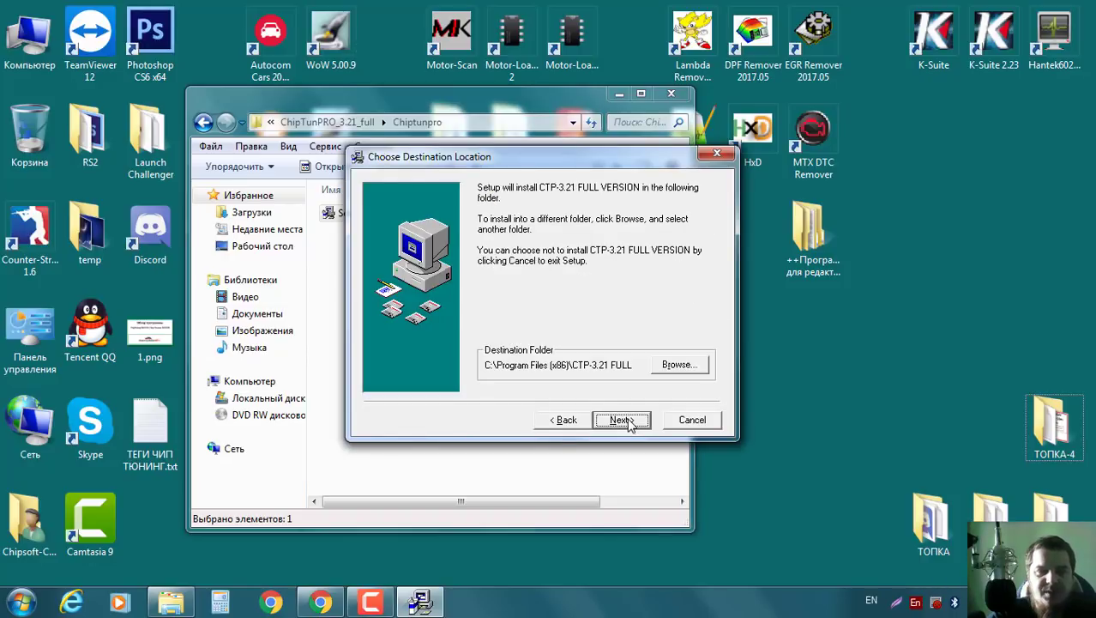
left_click(622, 419)
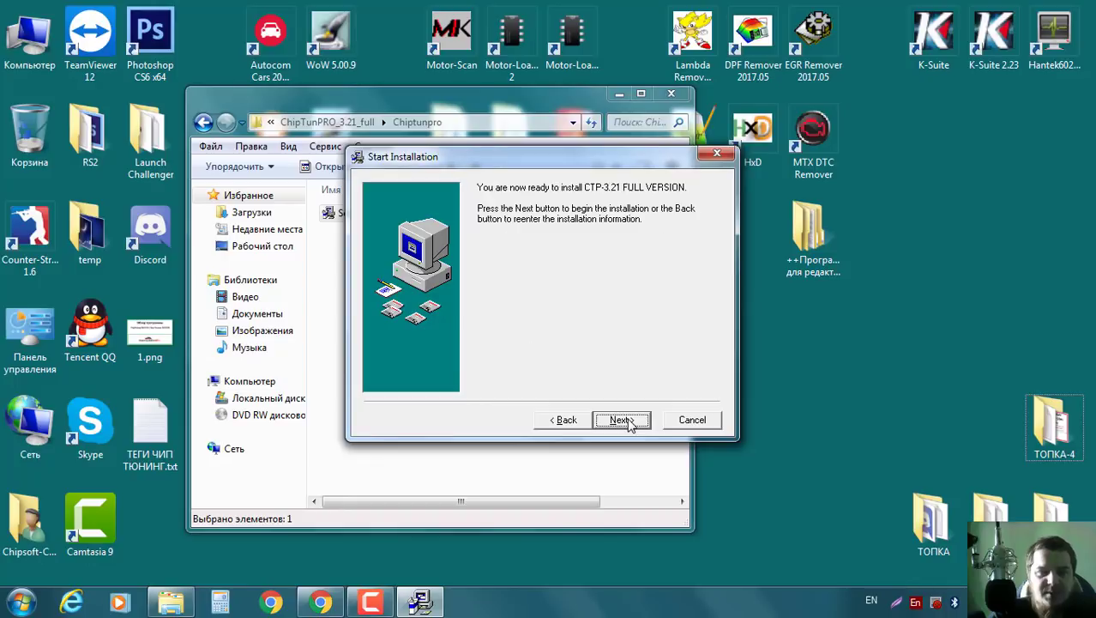
left_click(629, 420)
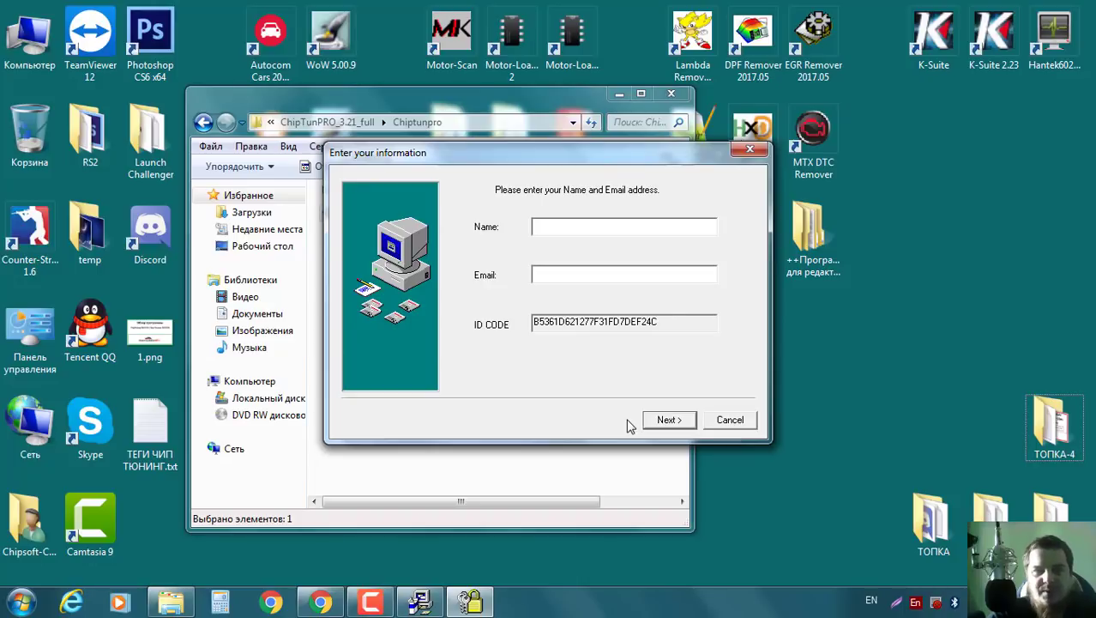
Enter a placeholder name and email, finish the installer, and return to ChipTunPRO_3.21_full.
left_click(577, 228)
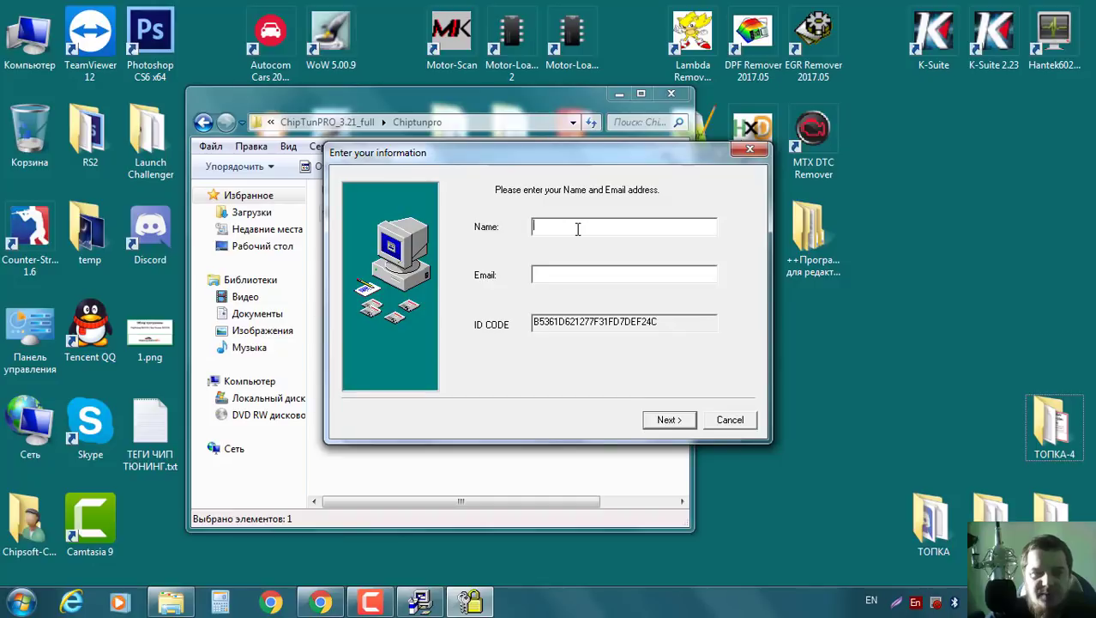
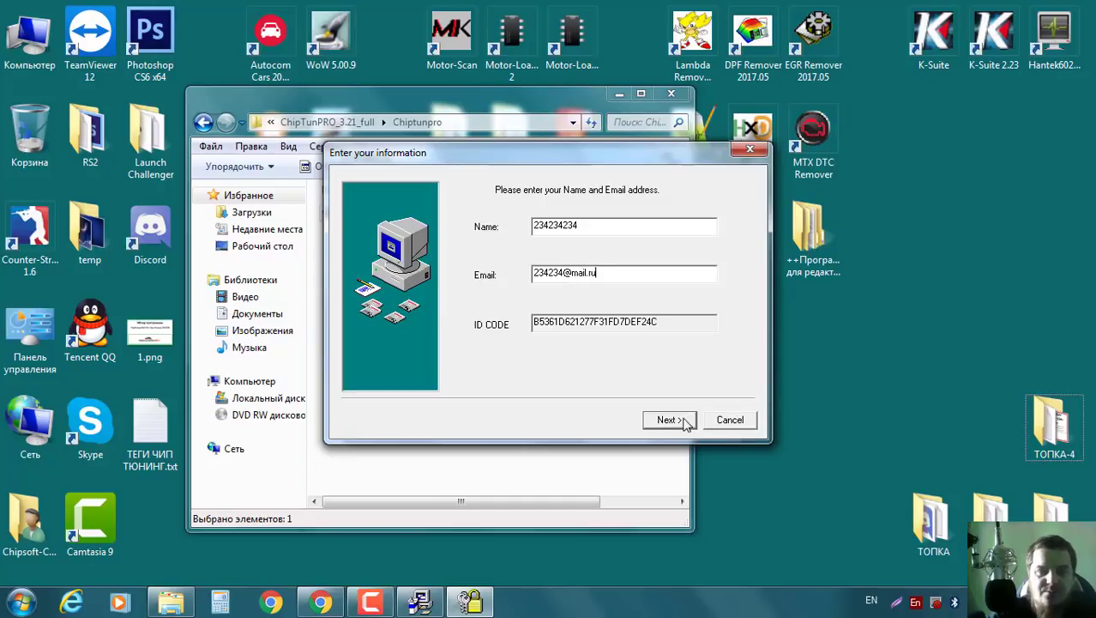
left_click(671, 419)
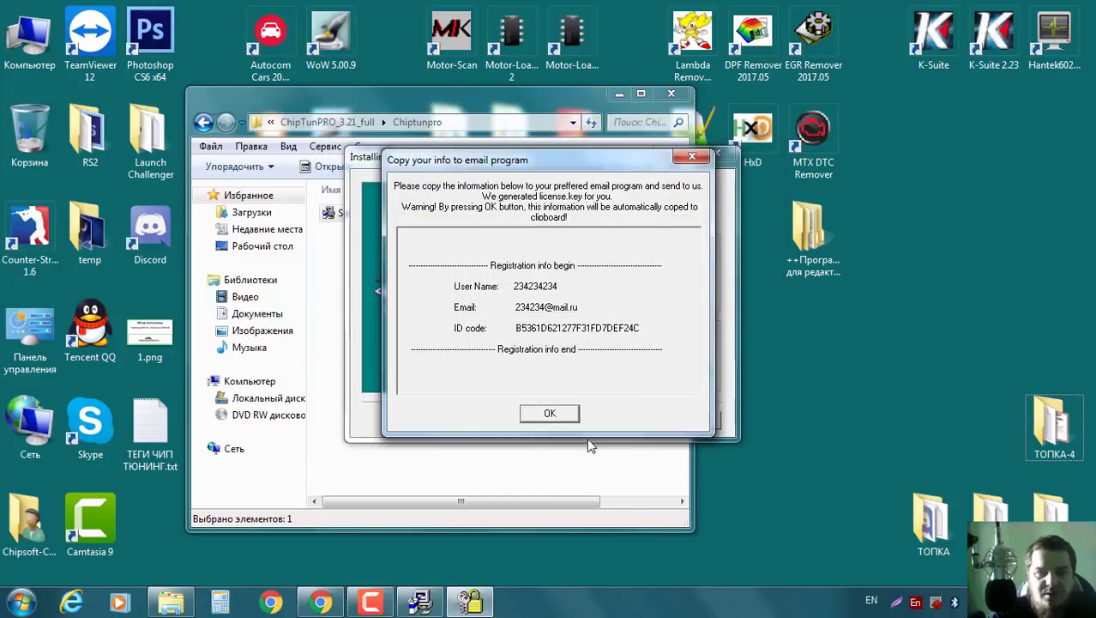
left_click(559, 417)
left_click(621, 420)
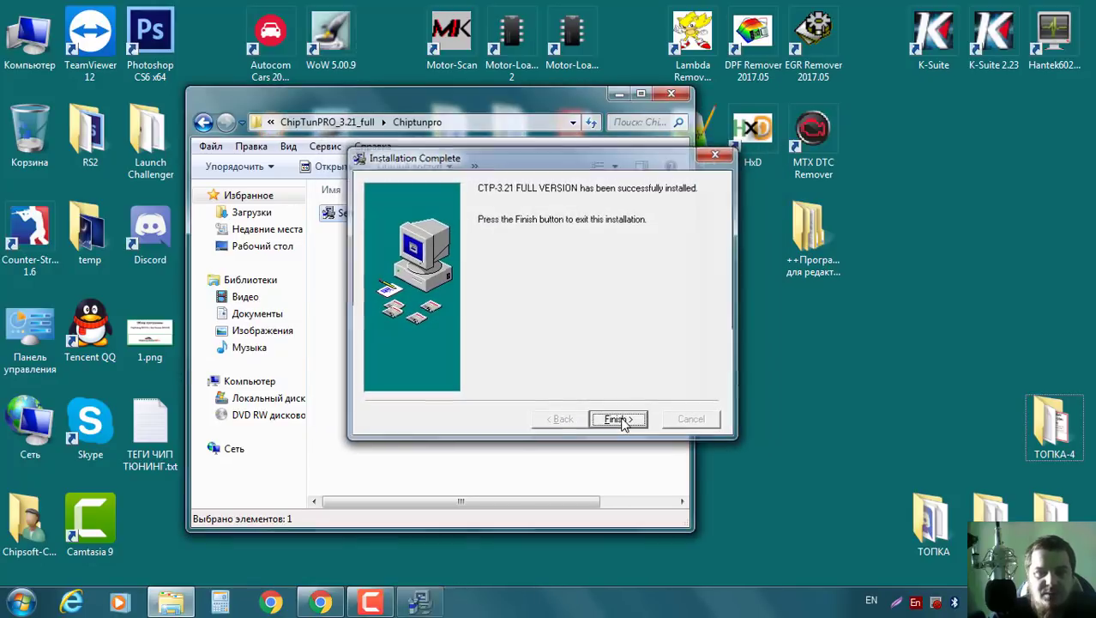
left_click(203, 122)
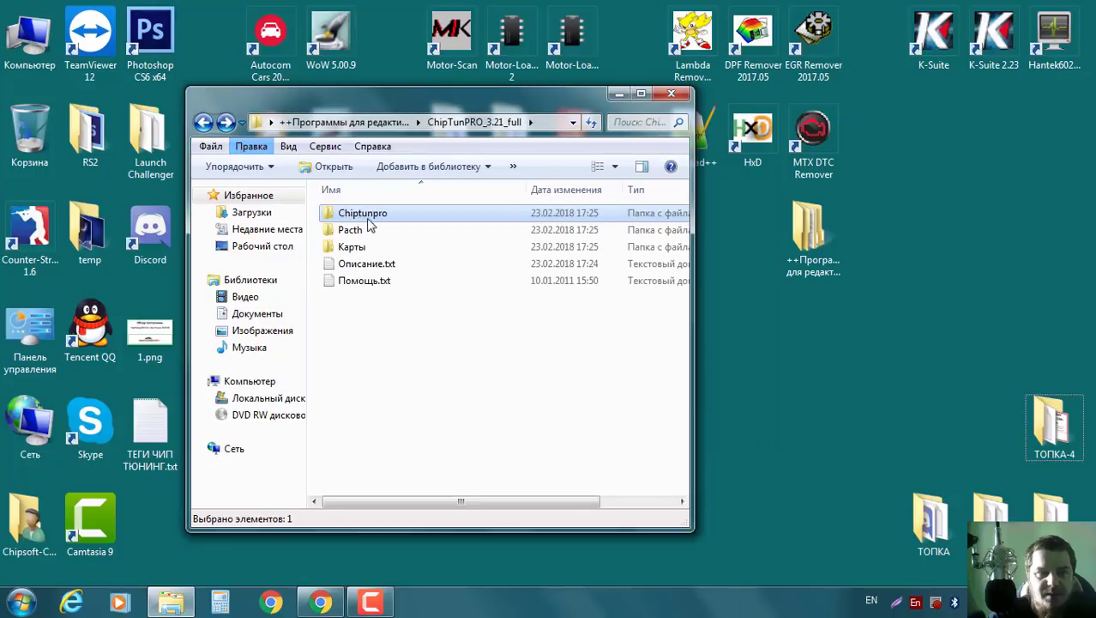
Read the patch instructions in the Pacth folder and select license.key and ctp321-loader.exe.
double_click(352, 232)
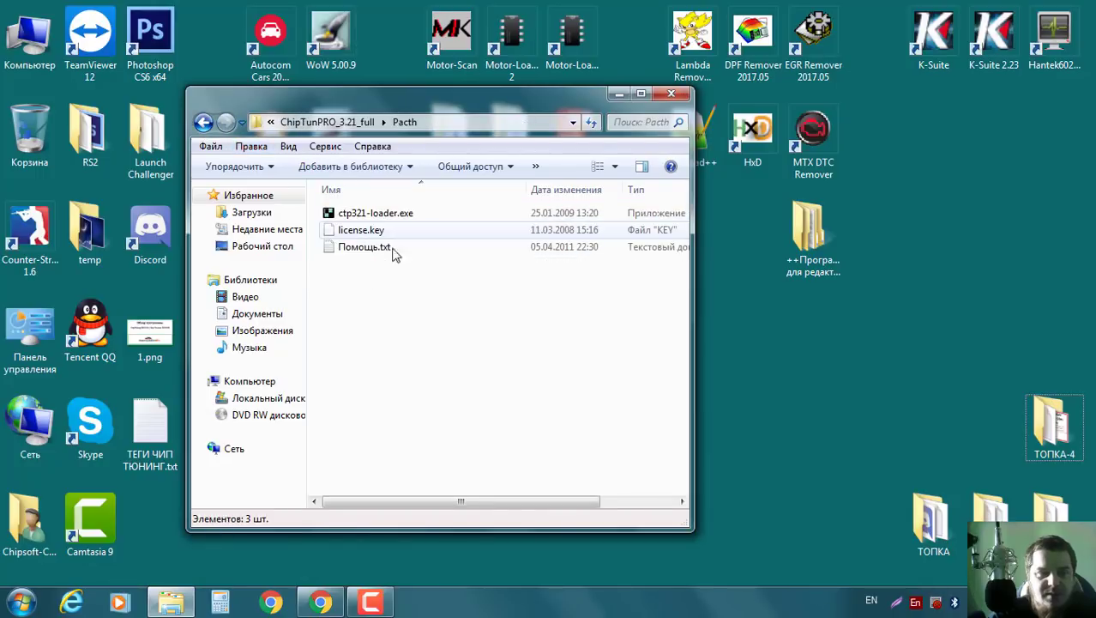
double_click(380, 249)
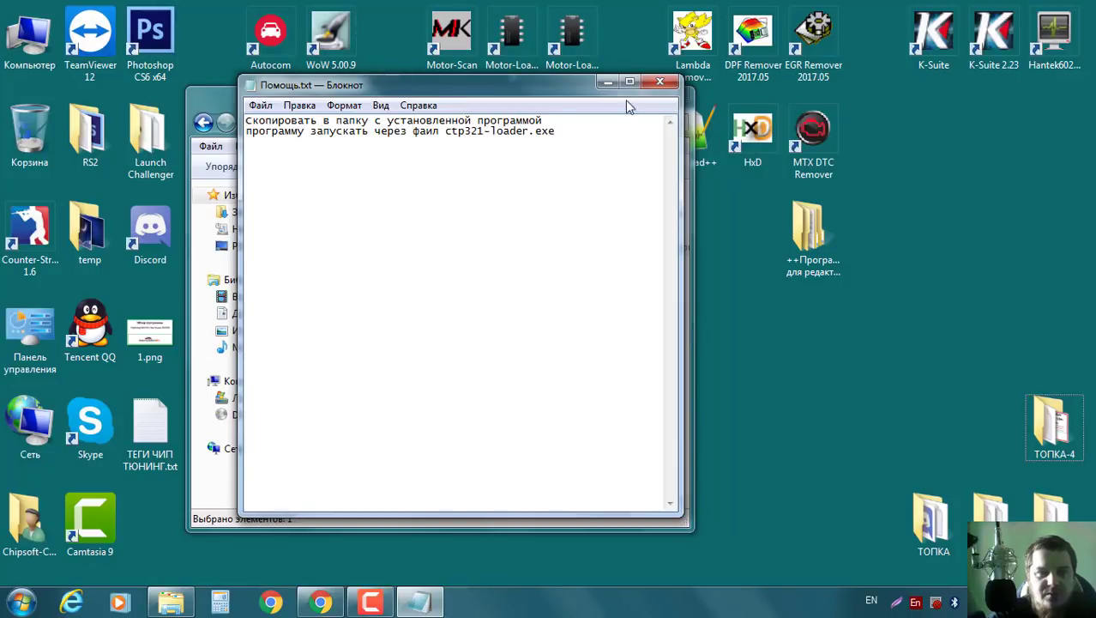
left_click(660, 82)
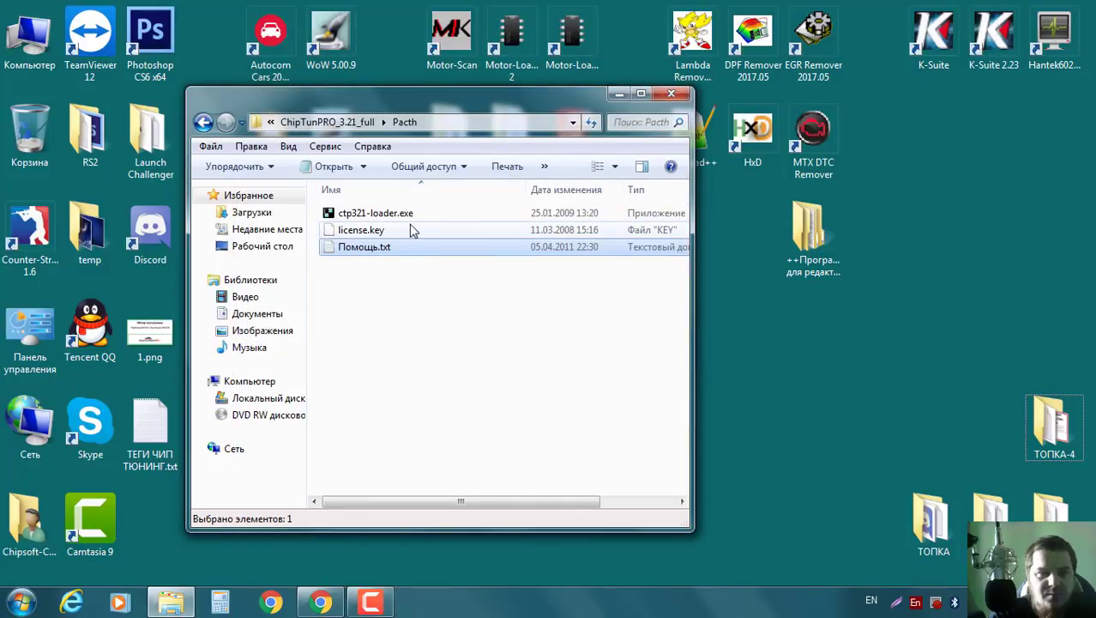
left_click(370, 230)
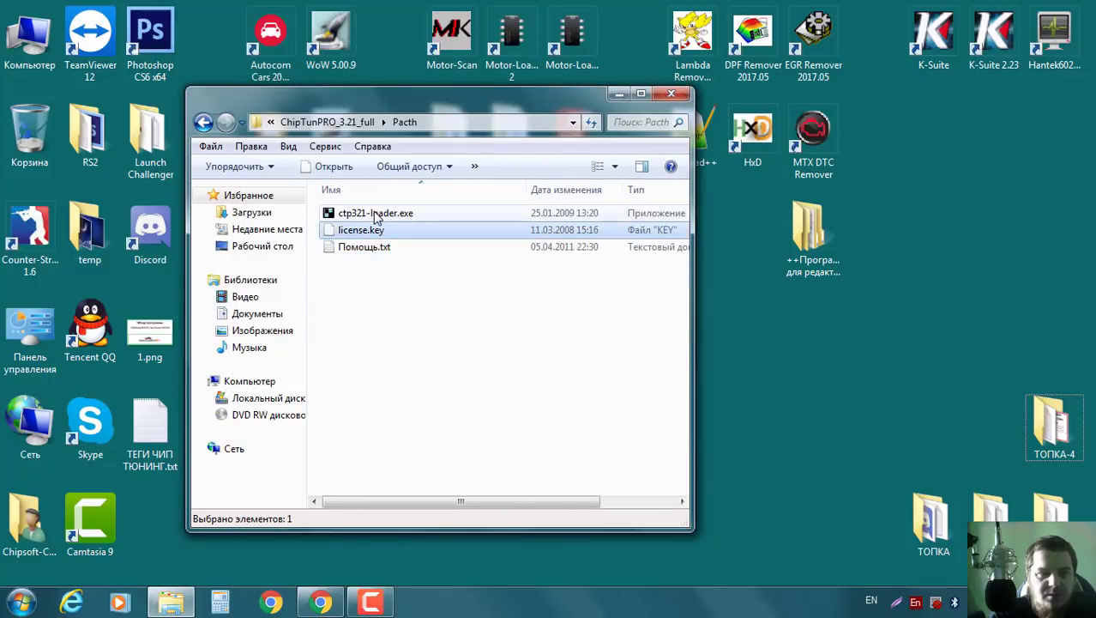
left_click(374, 218, "ctrl")
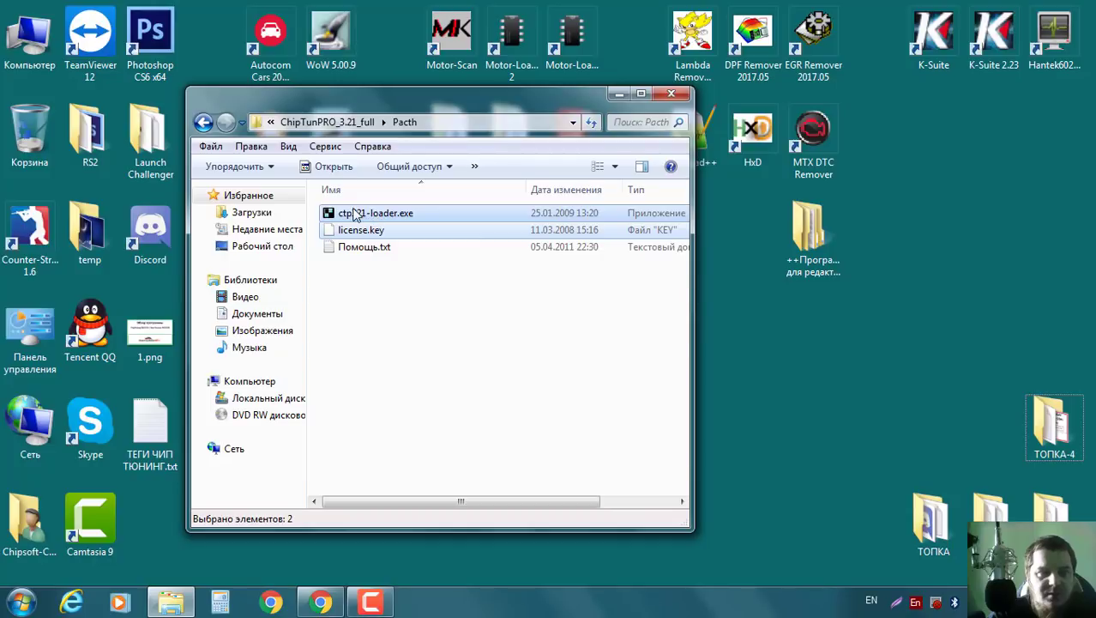
Paste the loader and license.key into C:\Program Files (x86)\CTP-3.21 FULL.
double_click(30, 34)
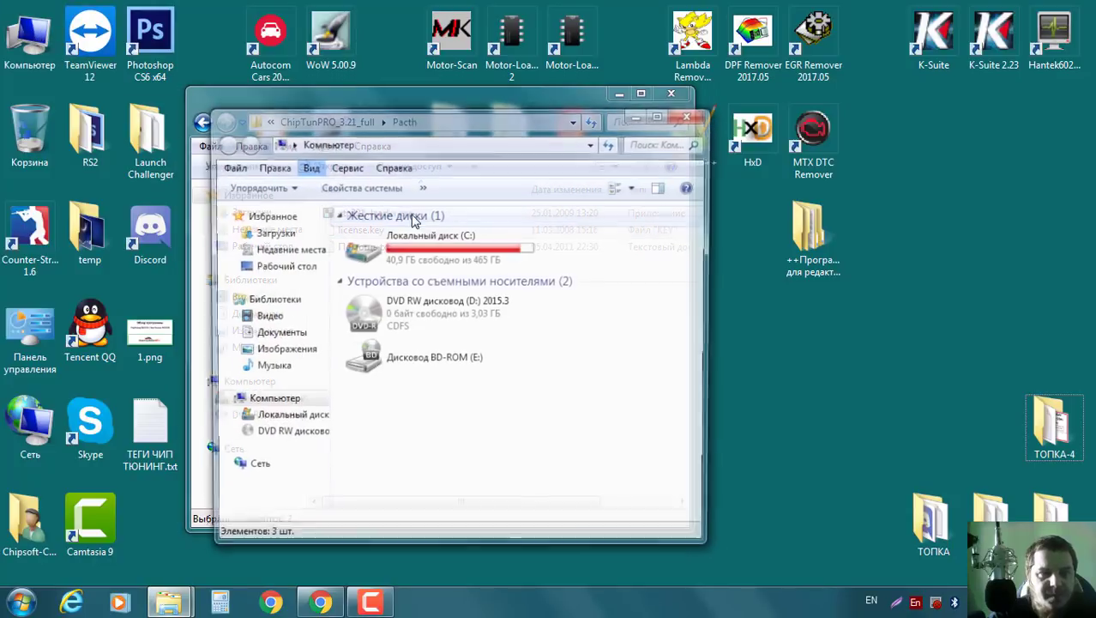
double_click(414, 256)
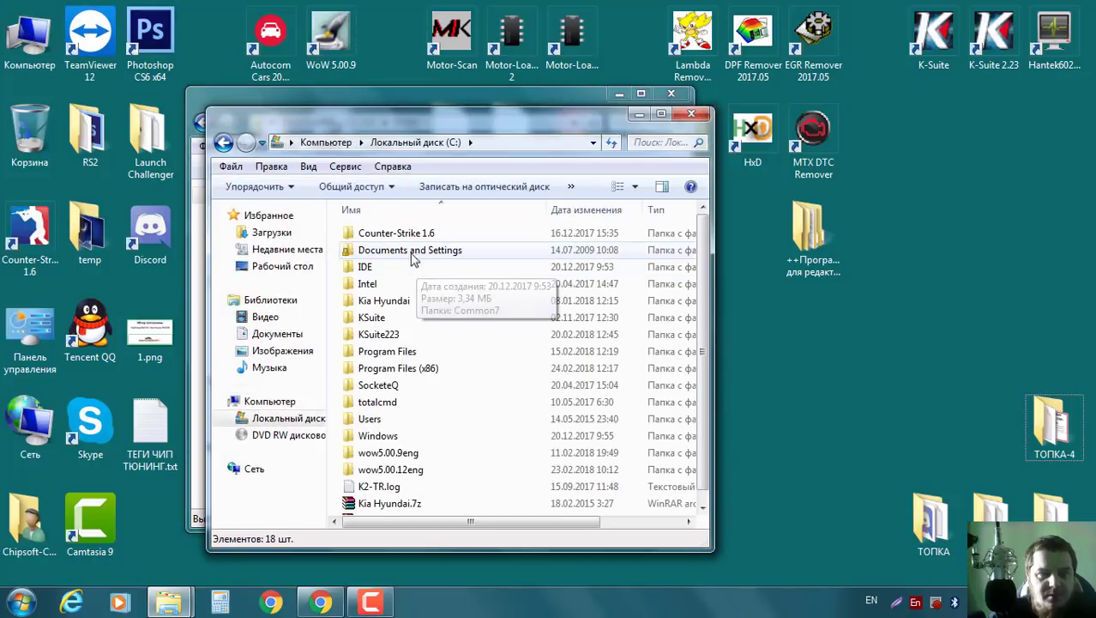
double_click(416, 368)
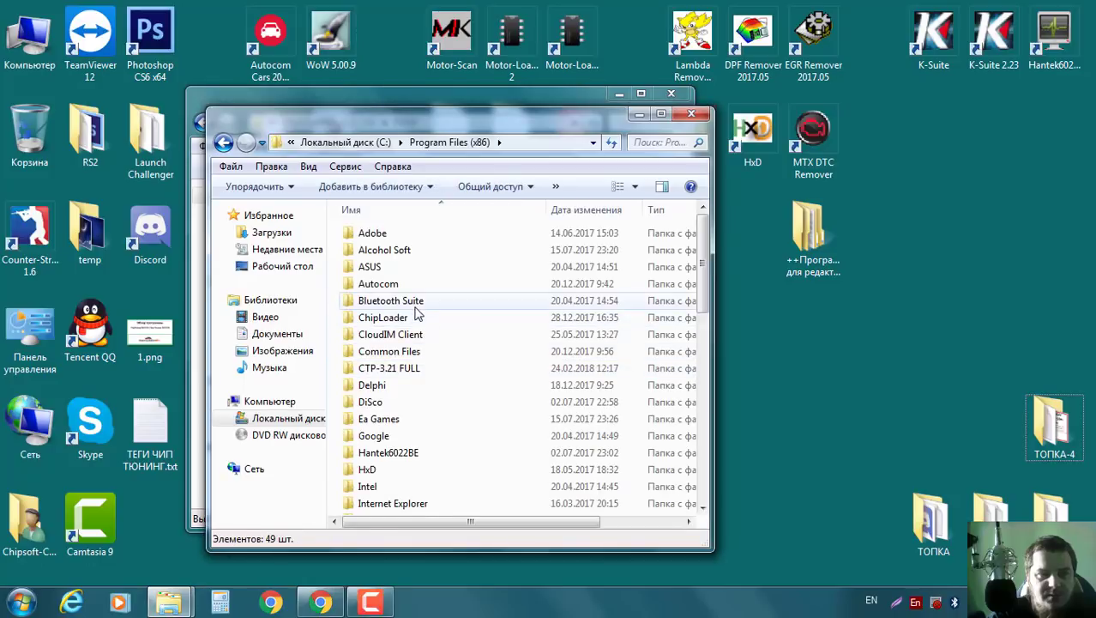
left_click(410, 370)
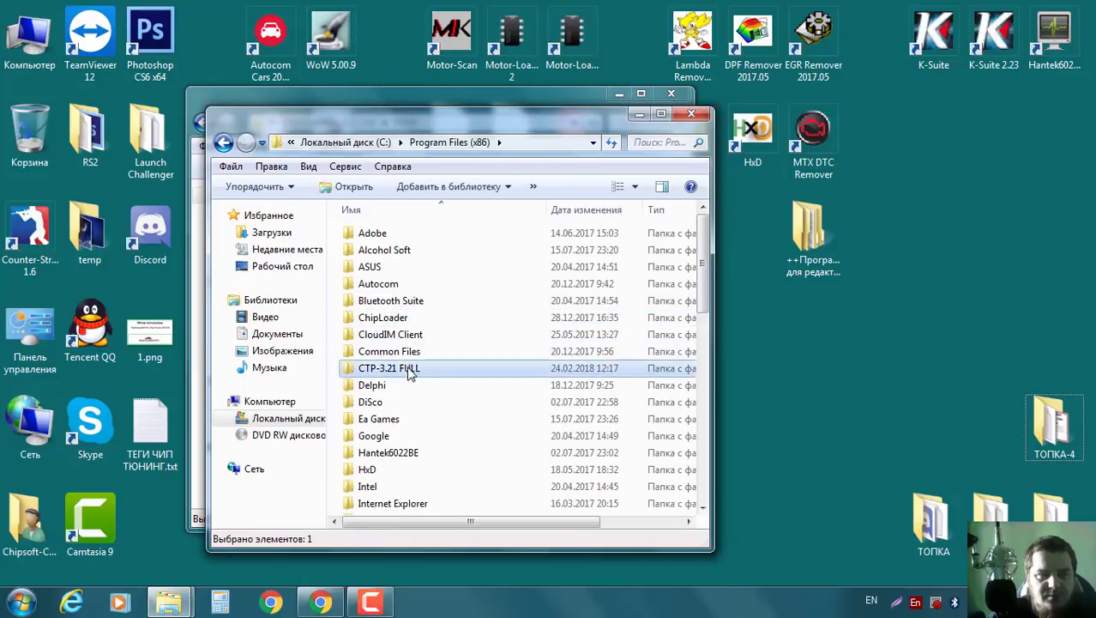
double_click(410, 369)
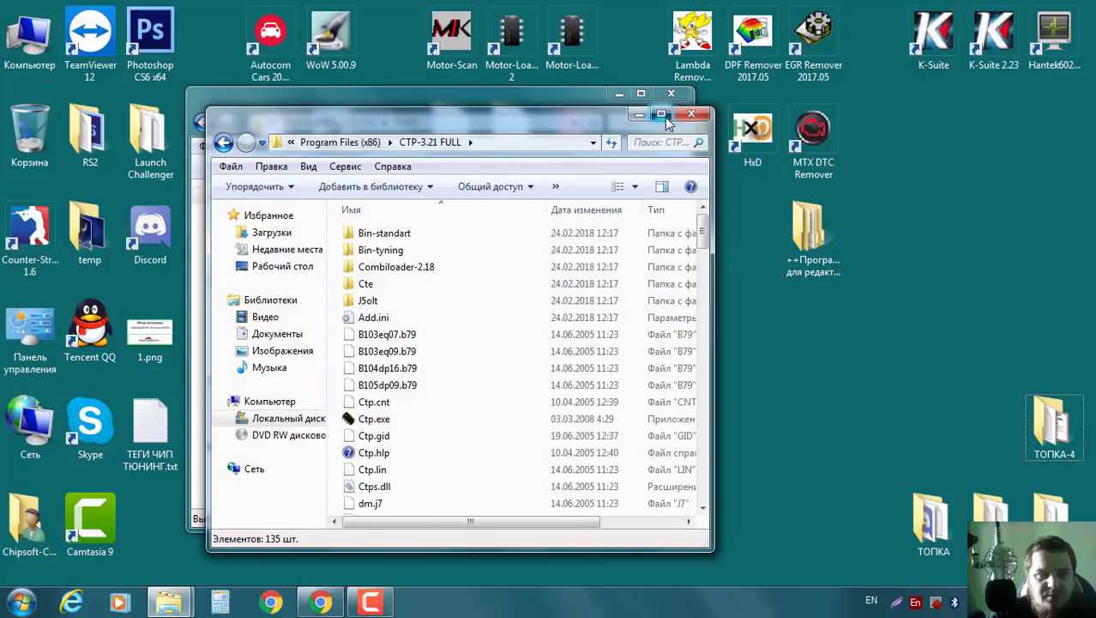
left_click(662, 115)
key("ctrl+v")
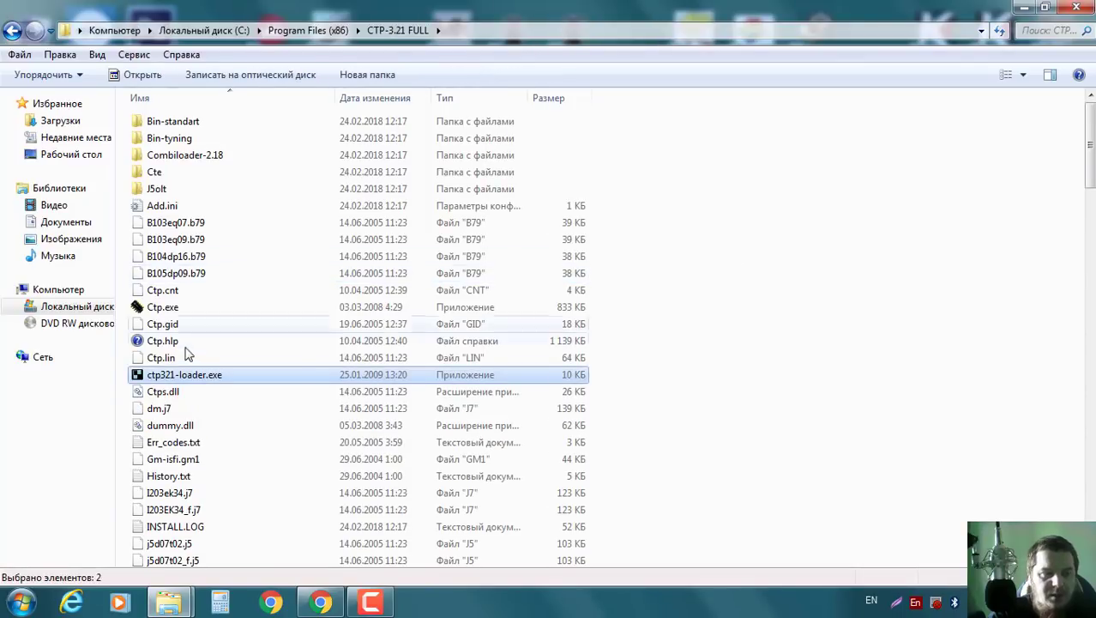
Create a desktop shortcut to ctp321-loader.exe and close the folder window.
right_click(199, 380)
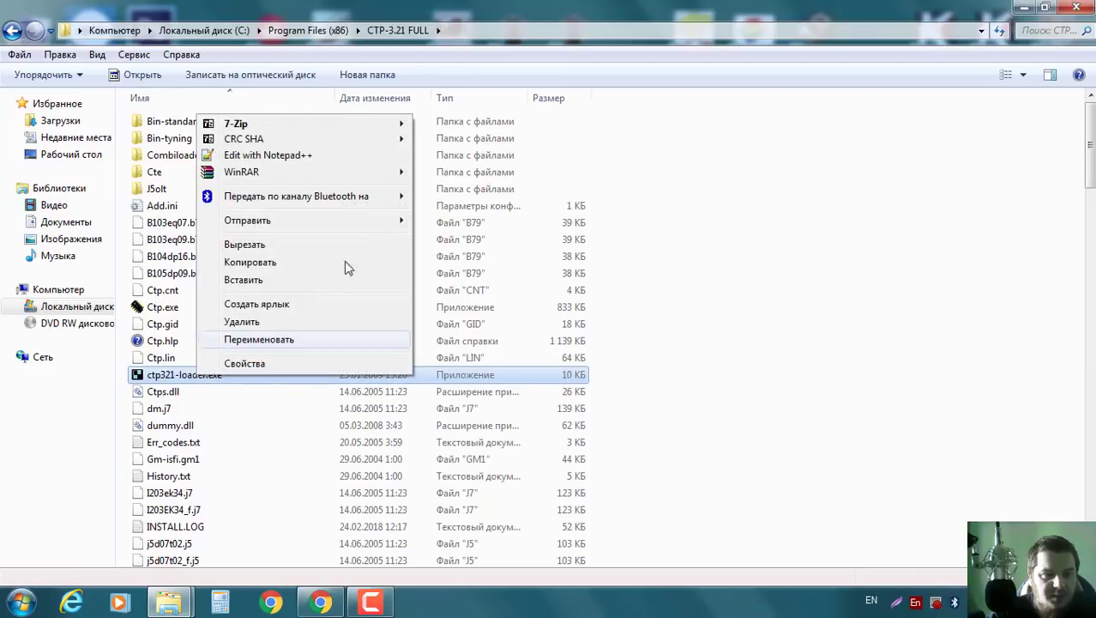
mouse_move(331, 222)
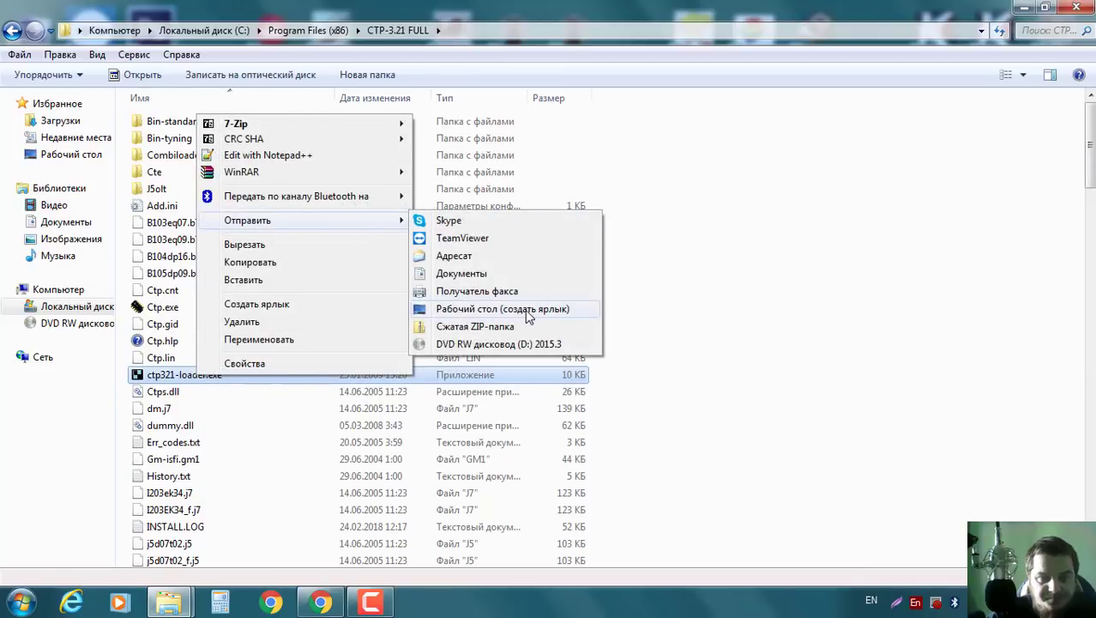
left_click(525, 309)
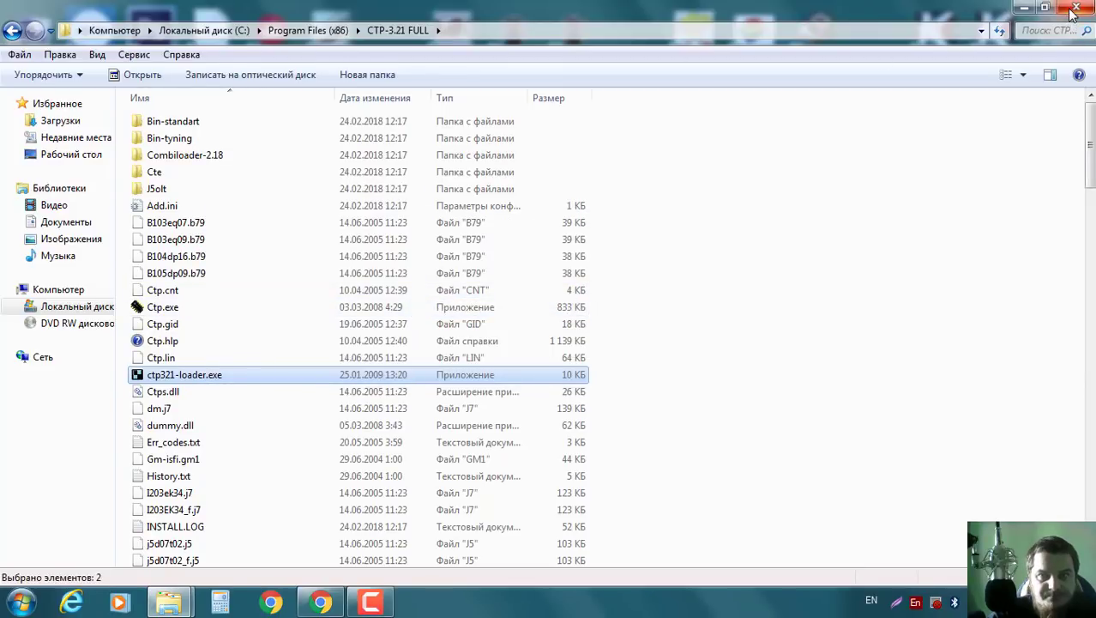
left_click(1075, 8)
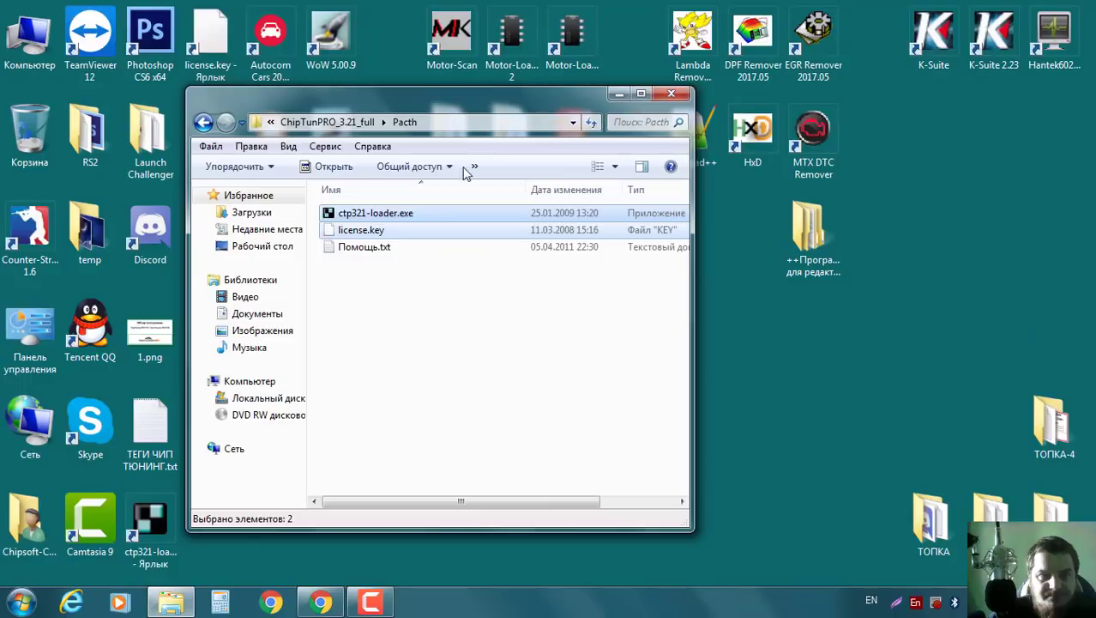
Peek into Карты, then read and close the Помощь.txt help note.
left_click(203, 122)
double_click(367, 254)
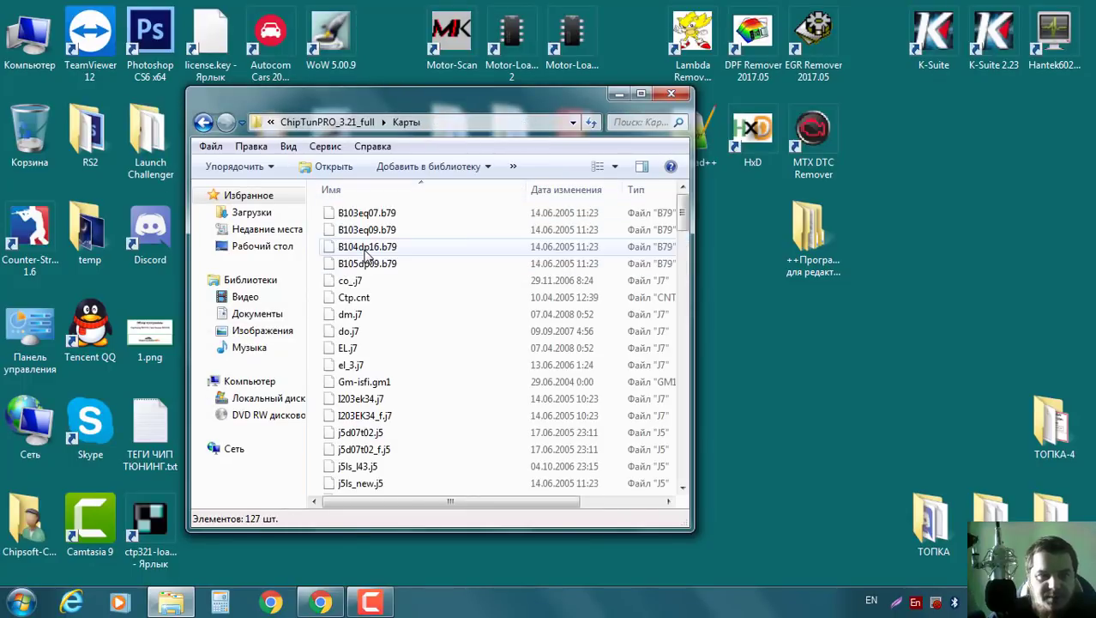
left_click_drag(682, 214, 685, 199)
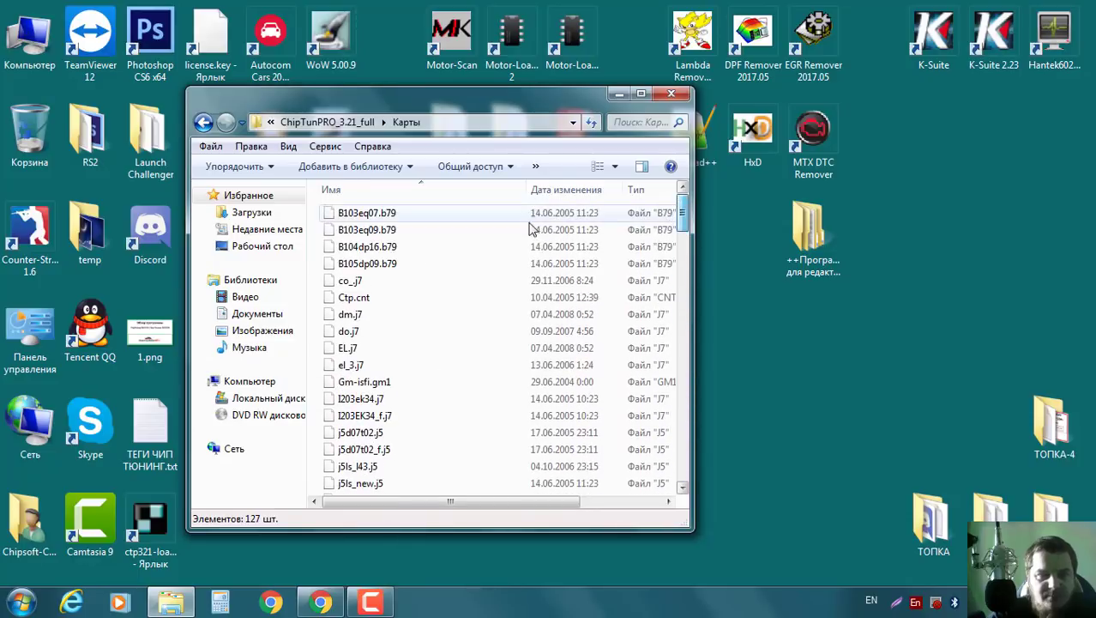
left_click(203, 122)
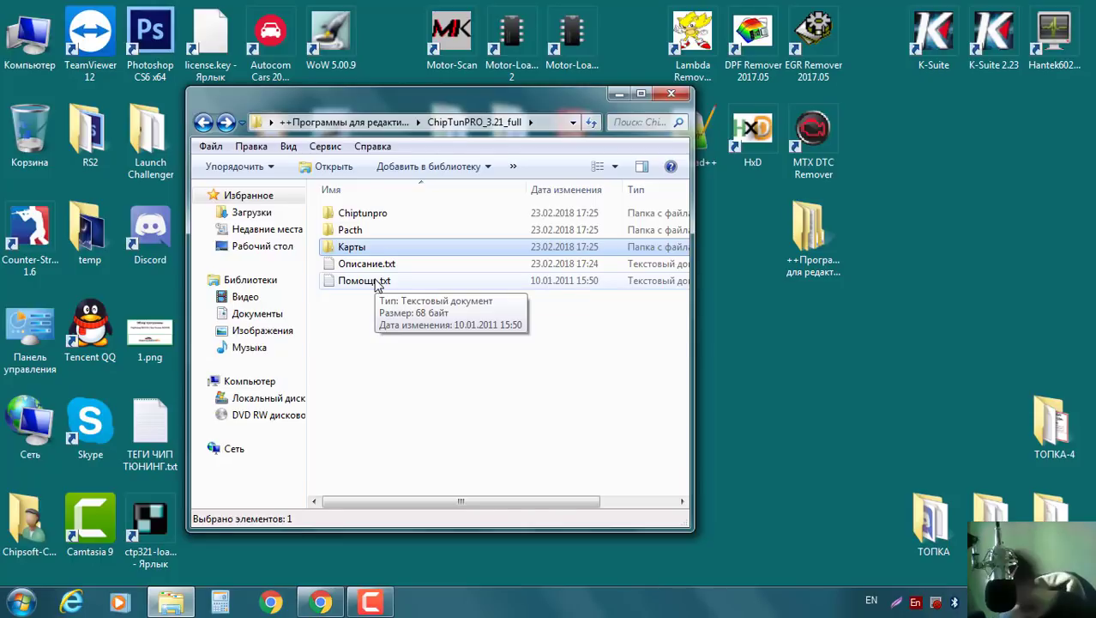
double_click(367, 288)
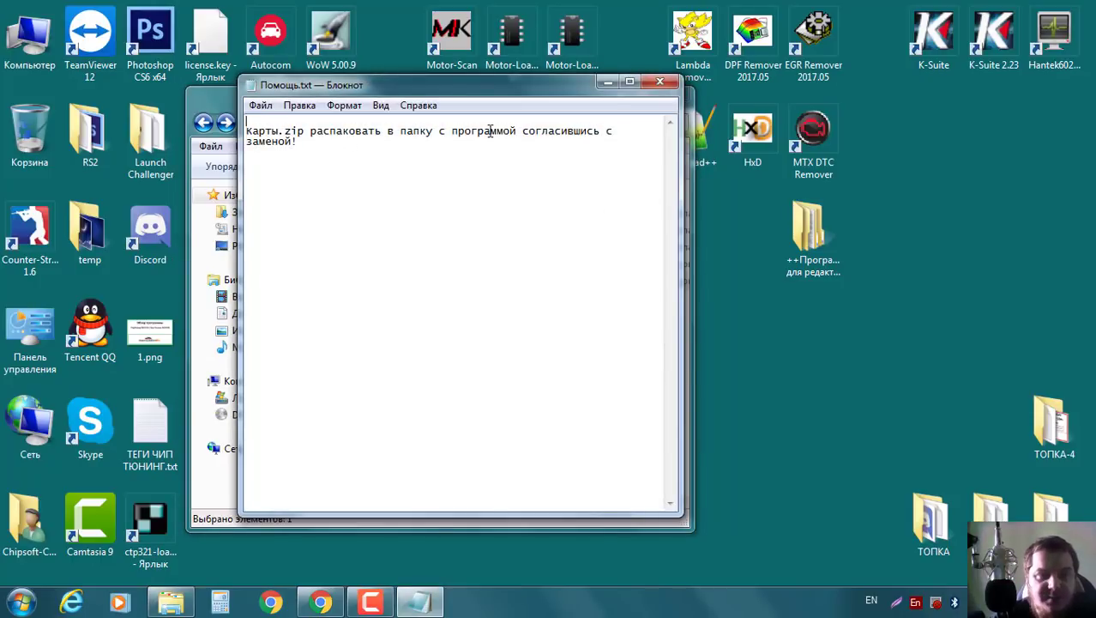
left_click(660, 82)
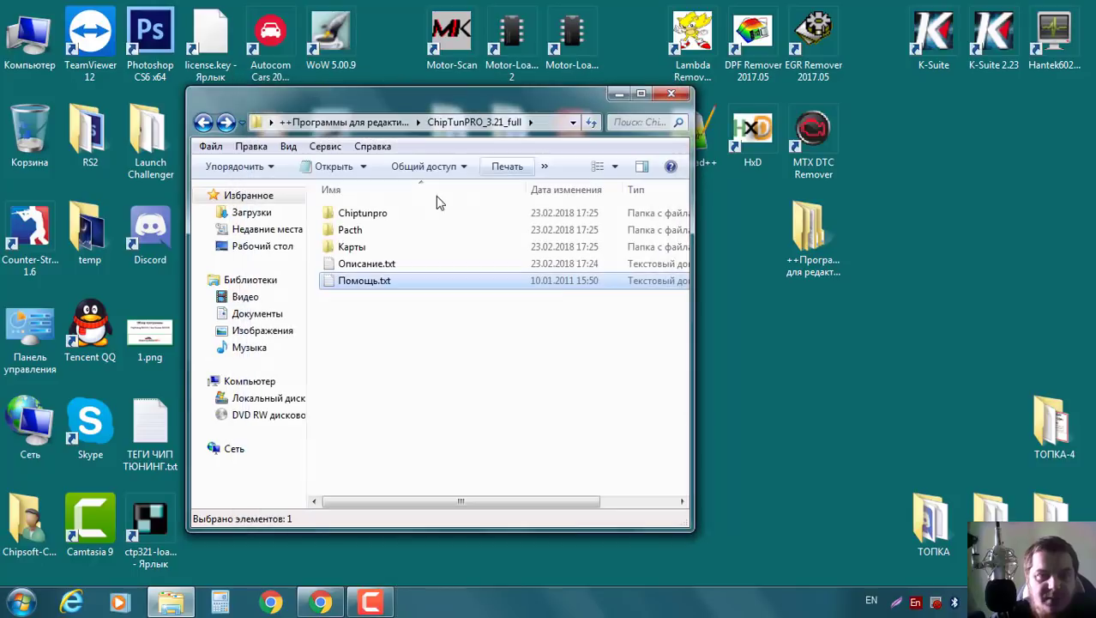
Open the Карты folder and select all 127 map files.
left_click(364, 249)
double_click(364, 251)
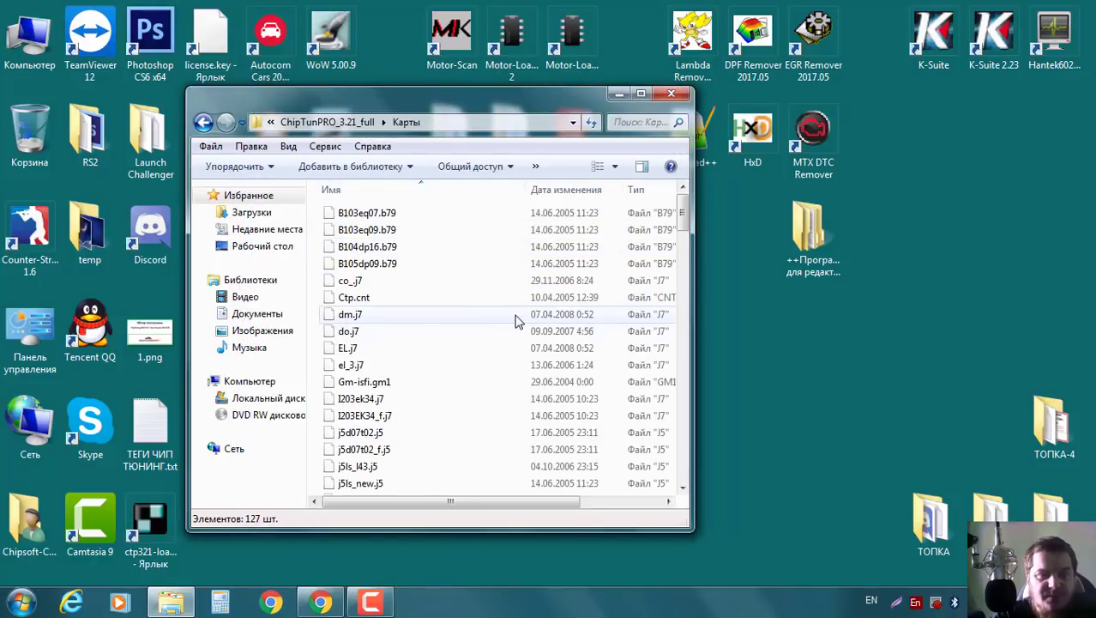
left_click(477, 283)
key("ctrl+a")
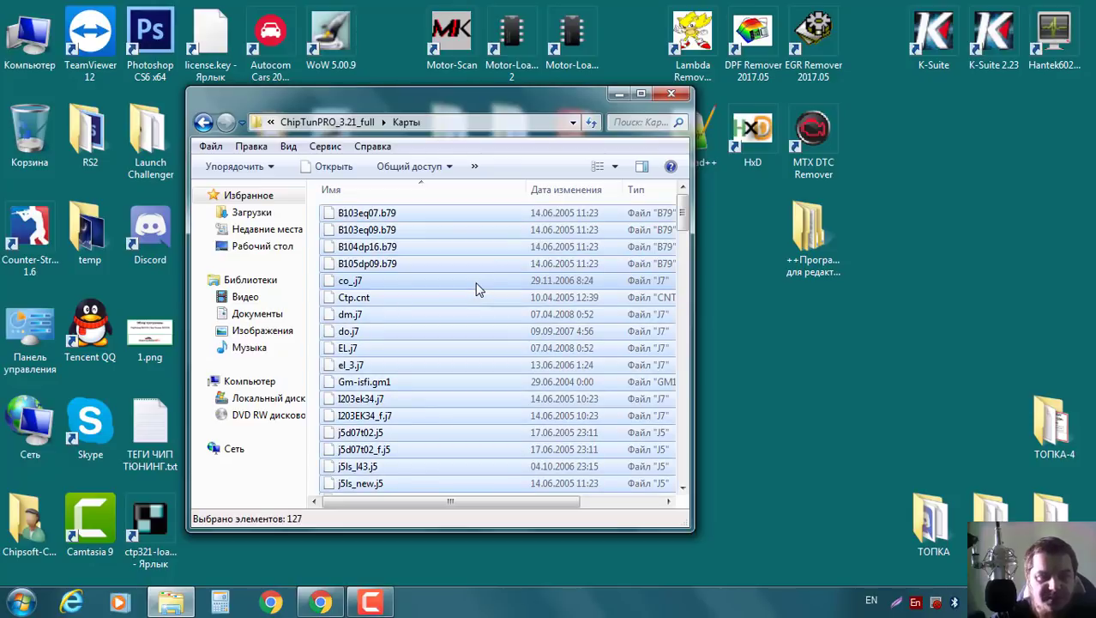
Open C:\Program Files (x86)\CTP-3.21 FULL via Компьютер.
left_click(30, 49)
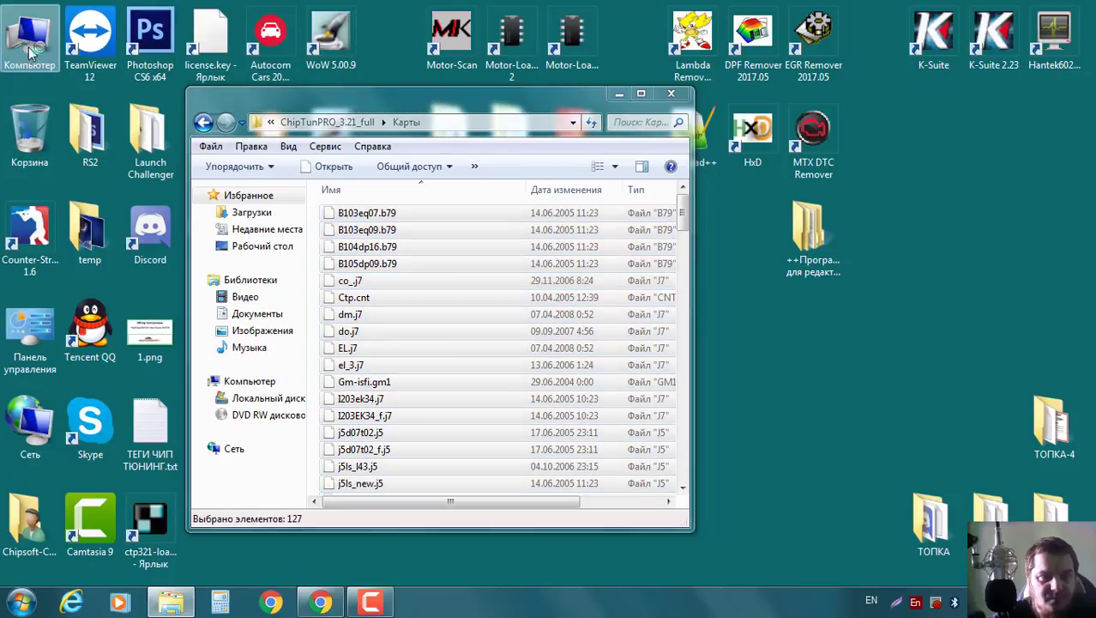
double_click(30, 50)
double_click(244, 139)
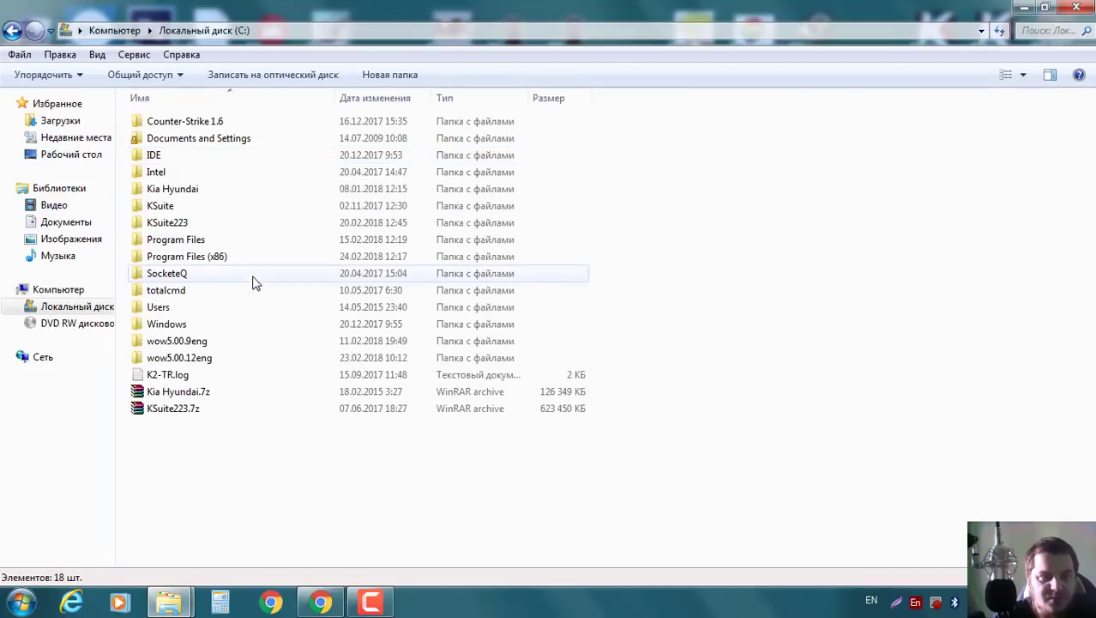
double_click(196, 256)
double_click(197, 257)
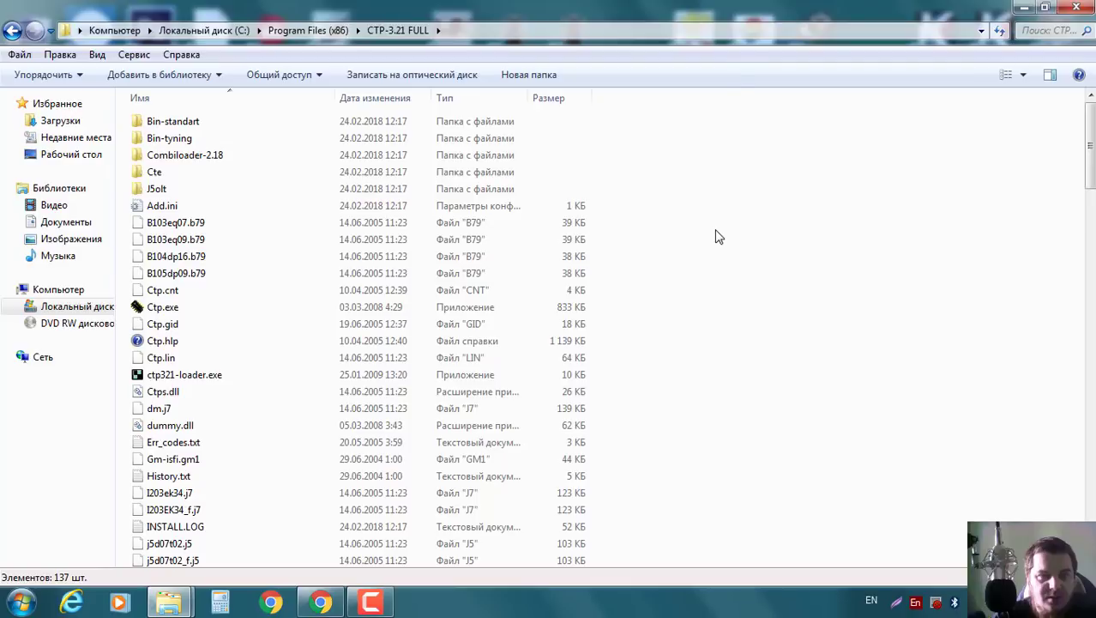
Paste the map files, skipping all existing duplicates, then close the folder.
key("ctrl+v")
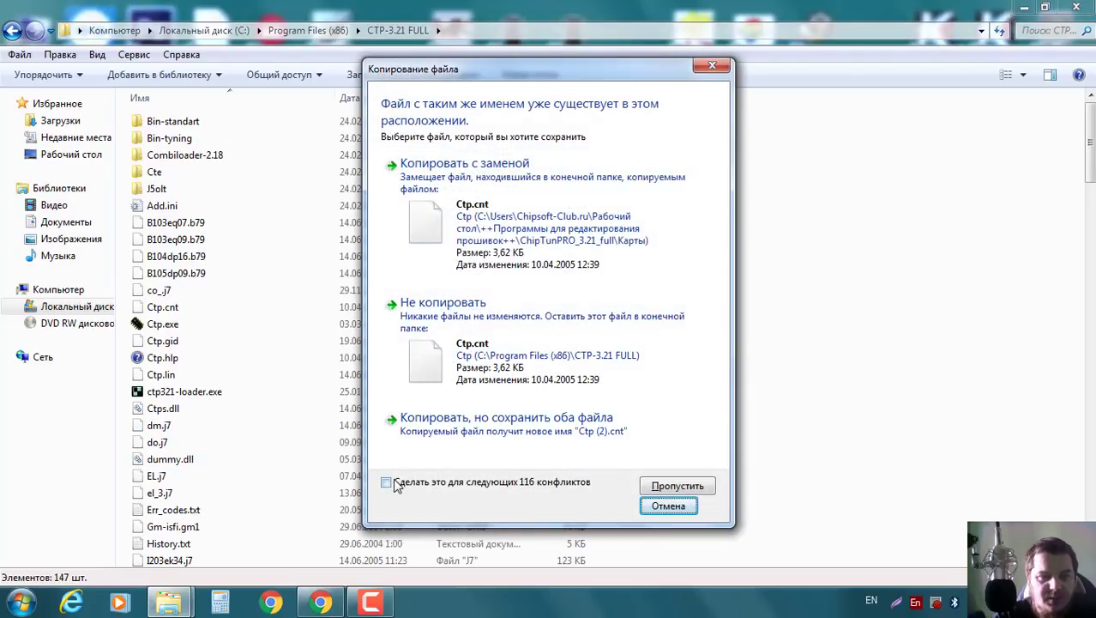
left_click(386, 483)
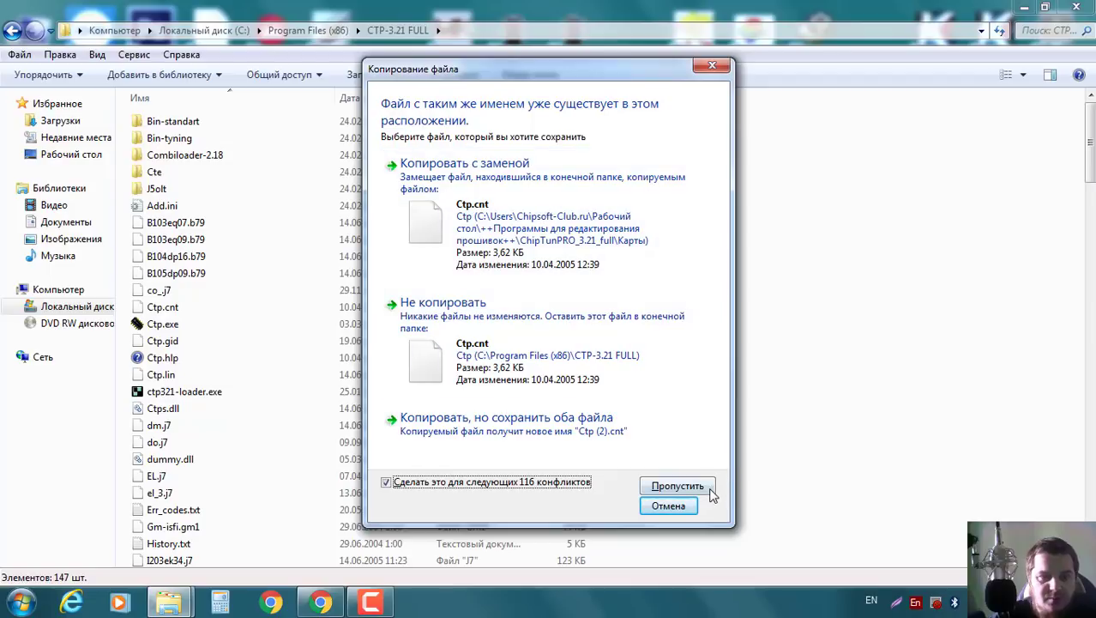
left_click(677, 486)
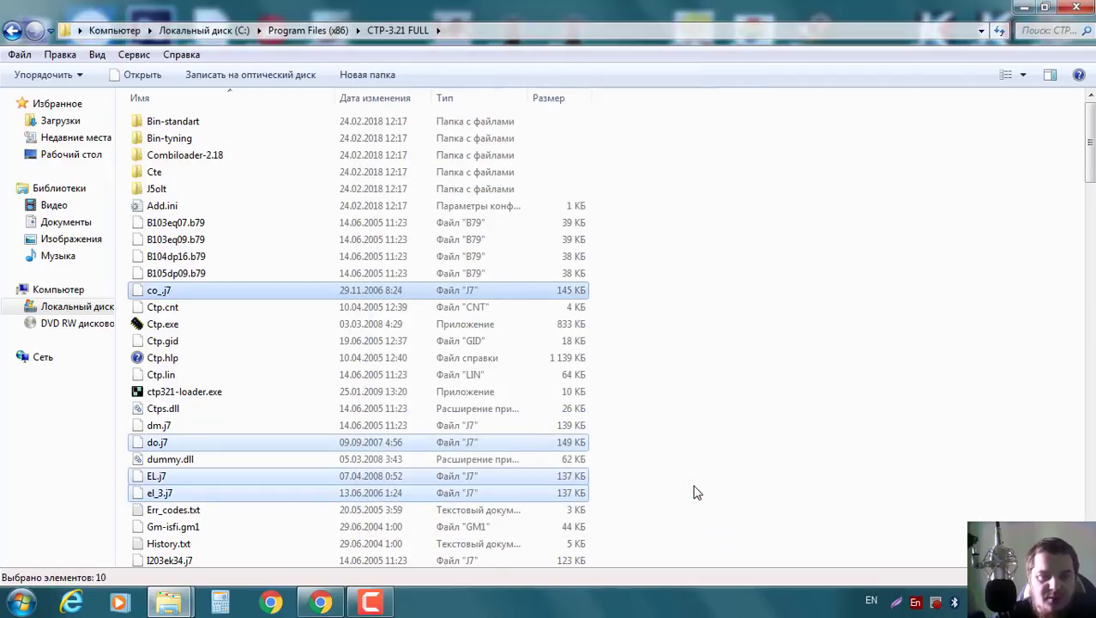
scroll(783, 344, "down", 4)
scroll(784, 343, "down", 20)
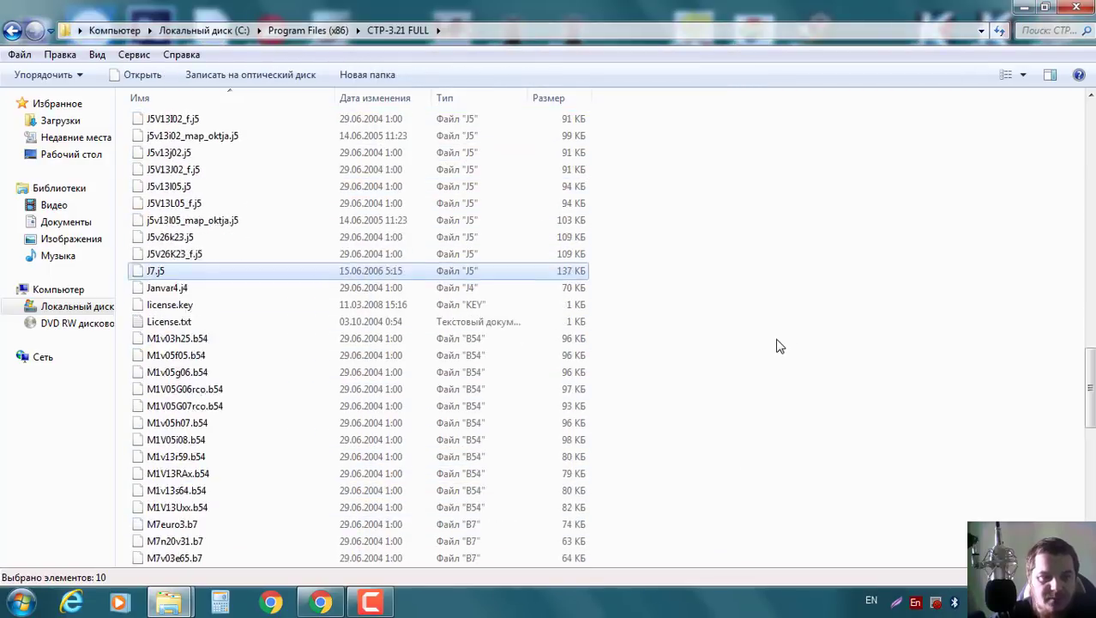
scroll(779, 339, "up", 9)
scroll(778, 339, "up", 20)
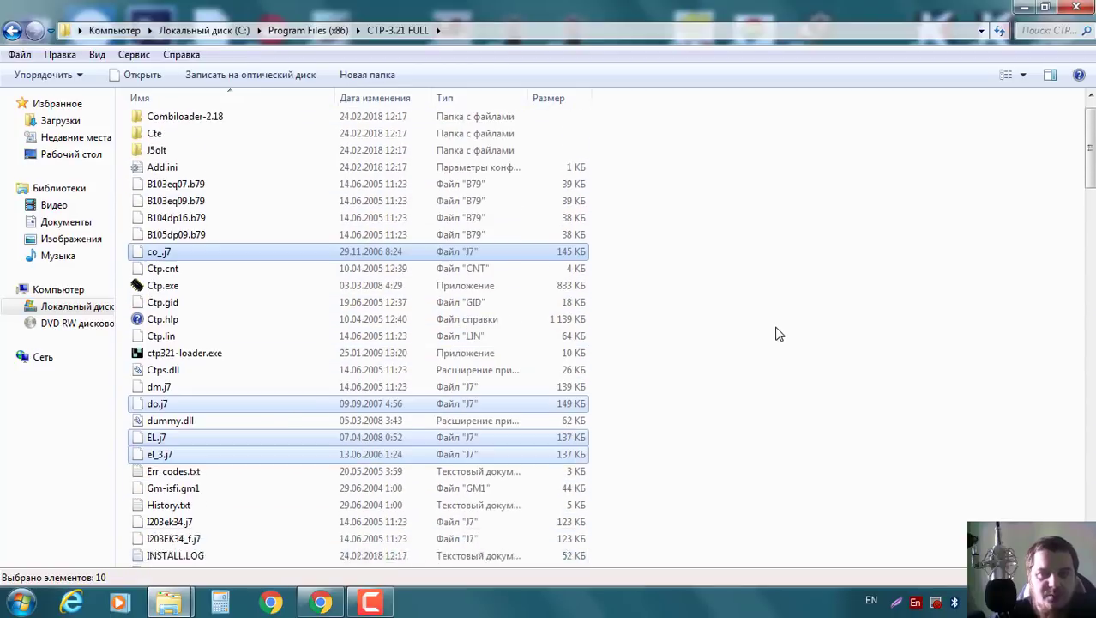
left_click(1088, 5)
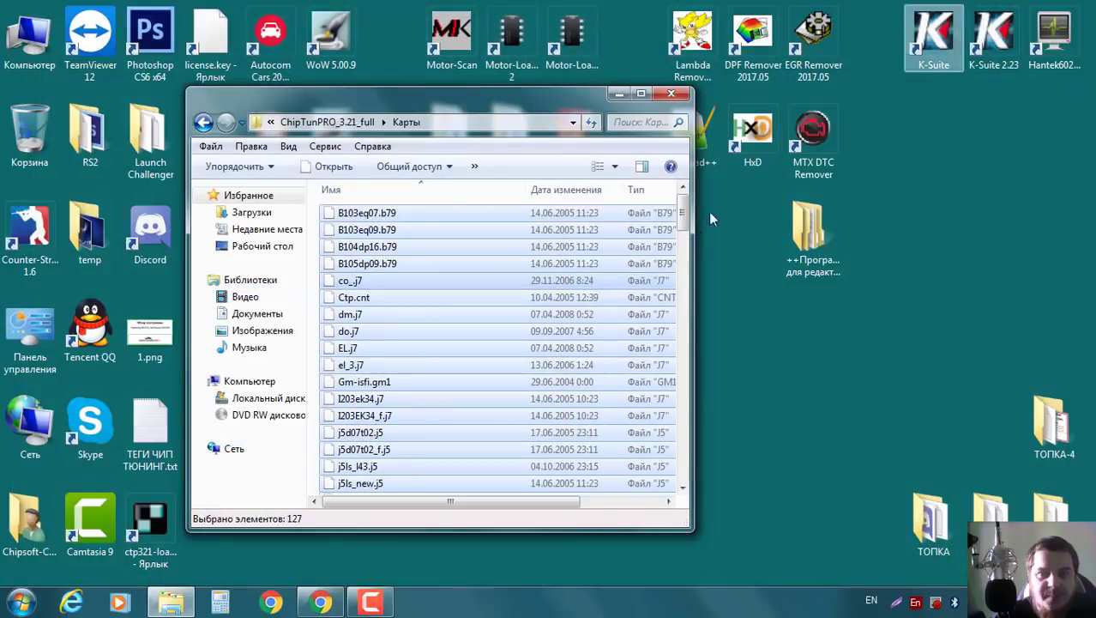
Close the Карты window and start ChipTuningPRO 3.21 from the ctp321-loader desktop shortcut.
left_click(672, 95)
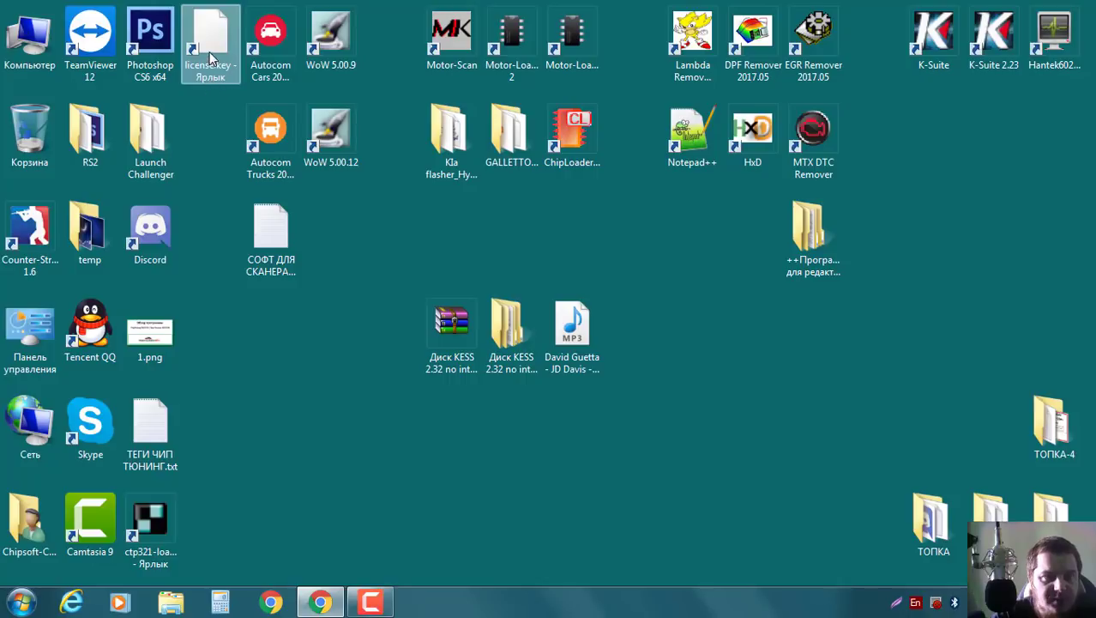
double_click(158, 526)
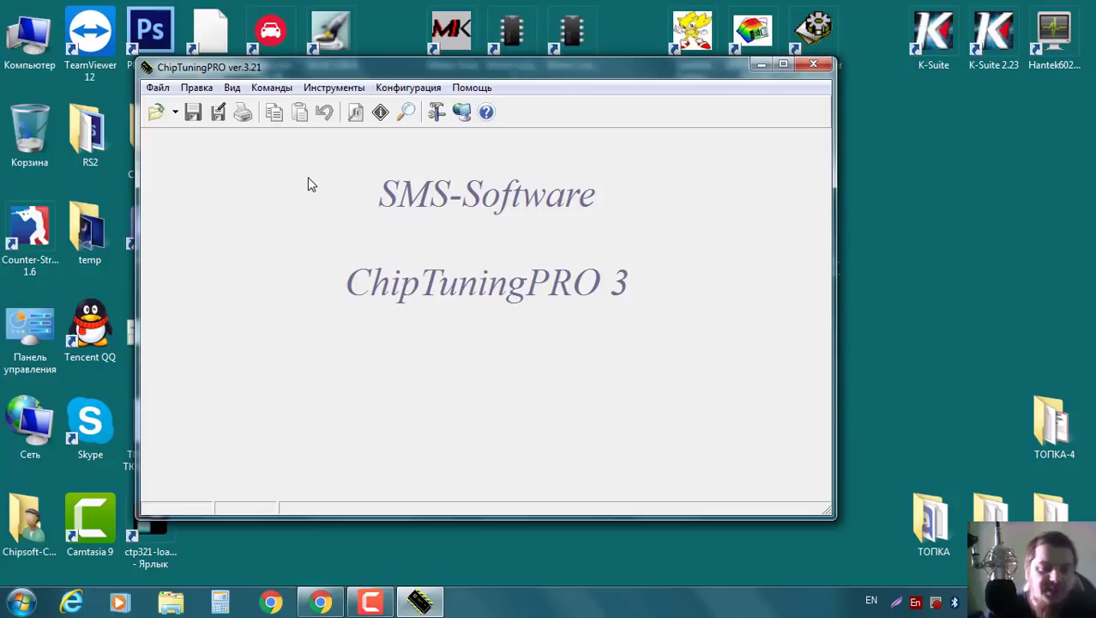
left_click(322, 604)
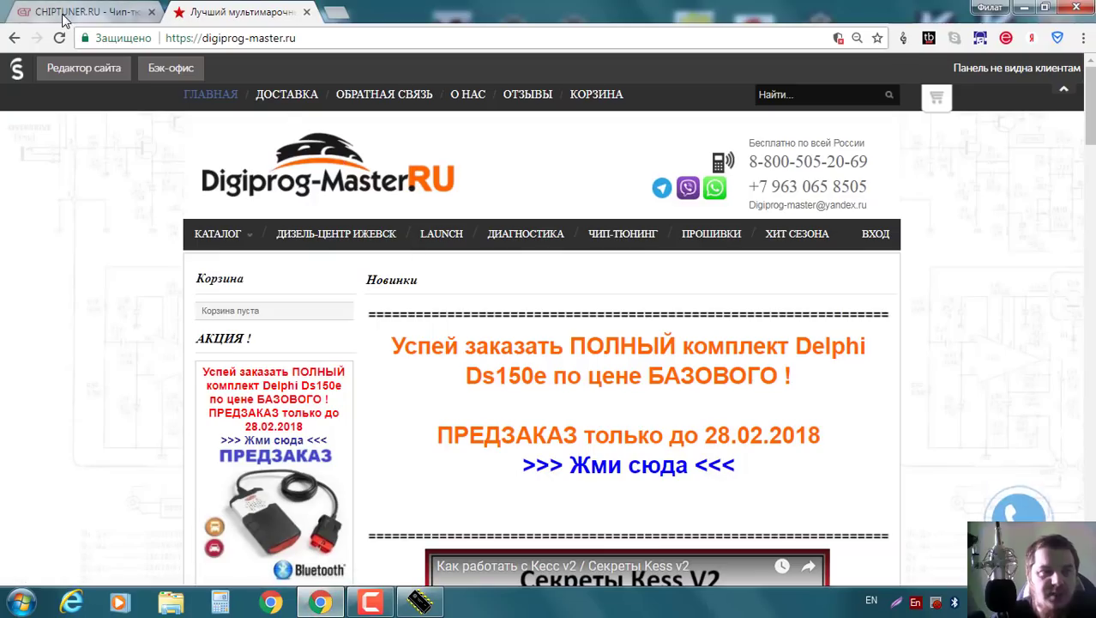
On CHIPTUNER.RU, go to Прошивки > Прошивки ВАЗ > Серийные прошивки > Январь 7.2 and browse the table.
left_click(64, 15)
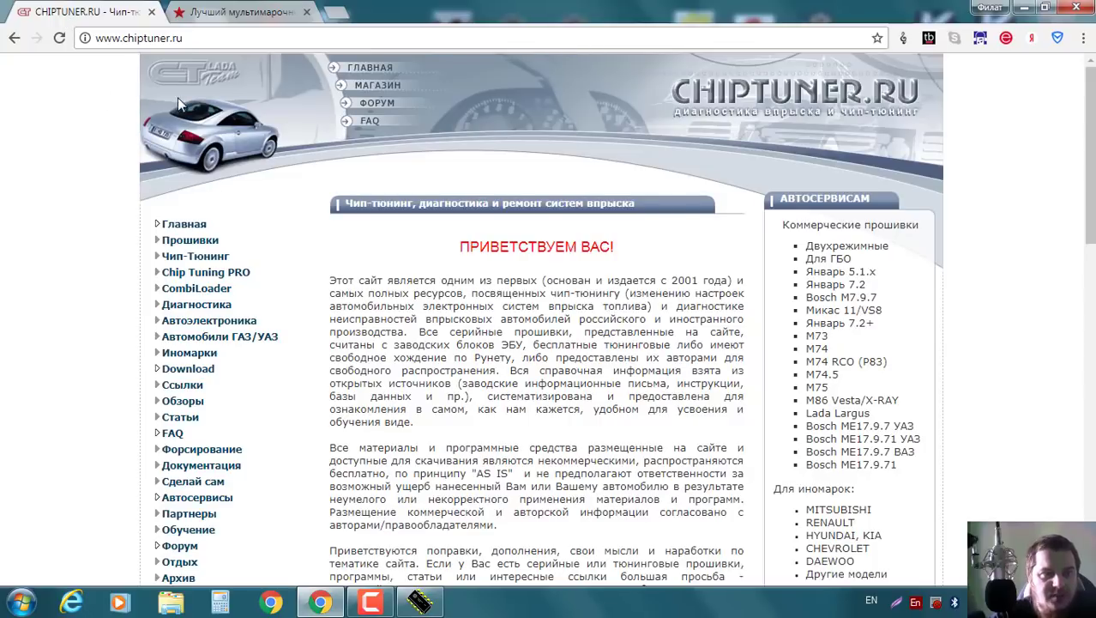
left_click(158, 241)
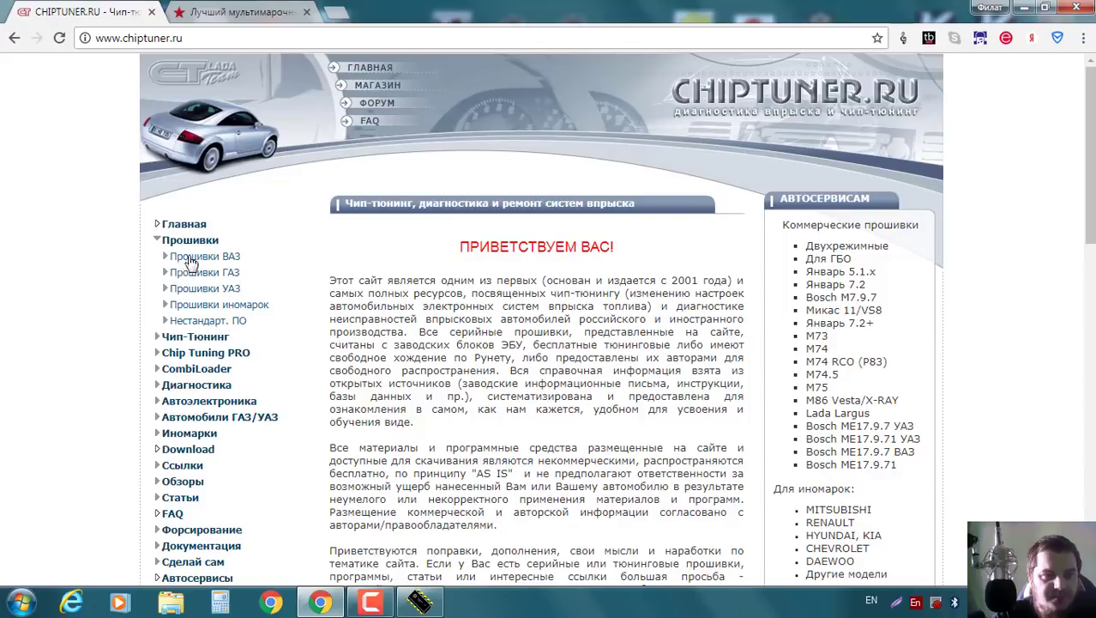
left_click(168, 258)
left_click(175, 272)
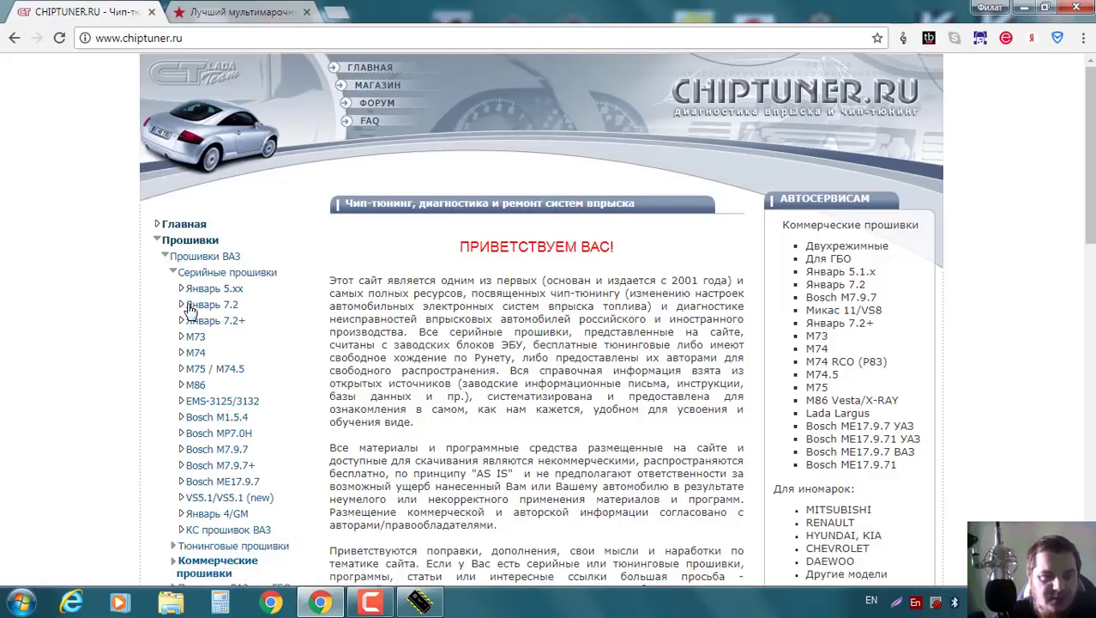
left_click(199, 305)
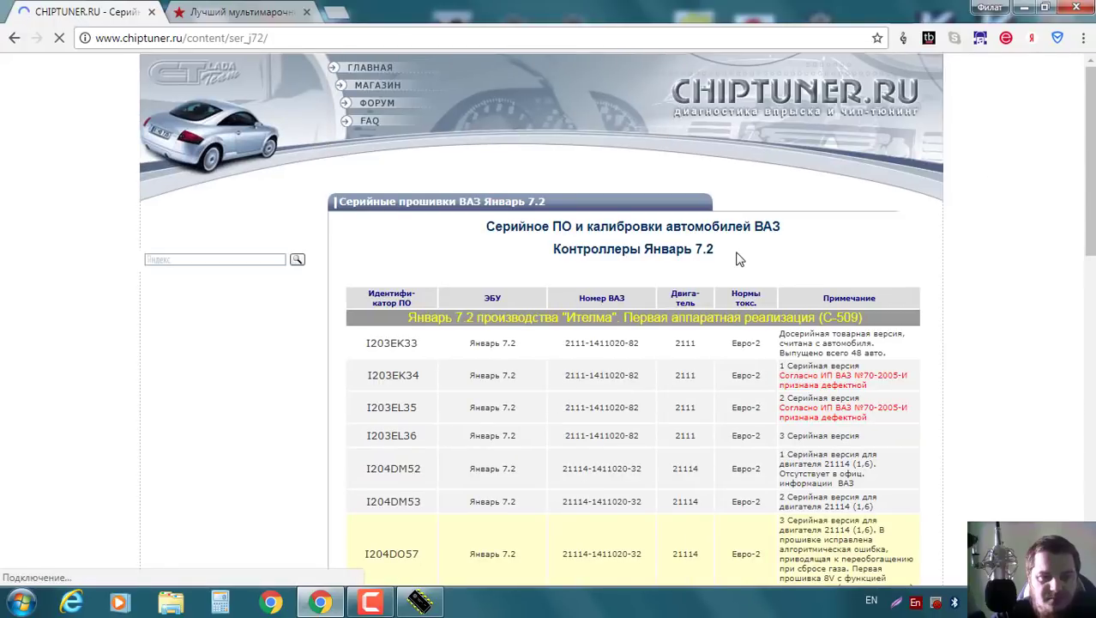
scroll(693, 253, "down", 1)
scroll(693, 253, "down", 2)
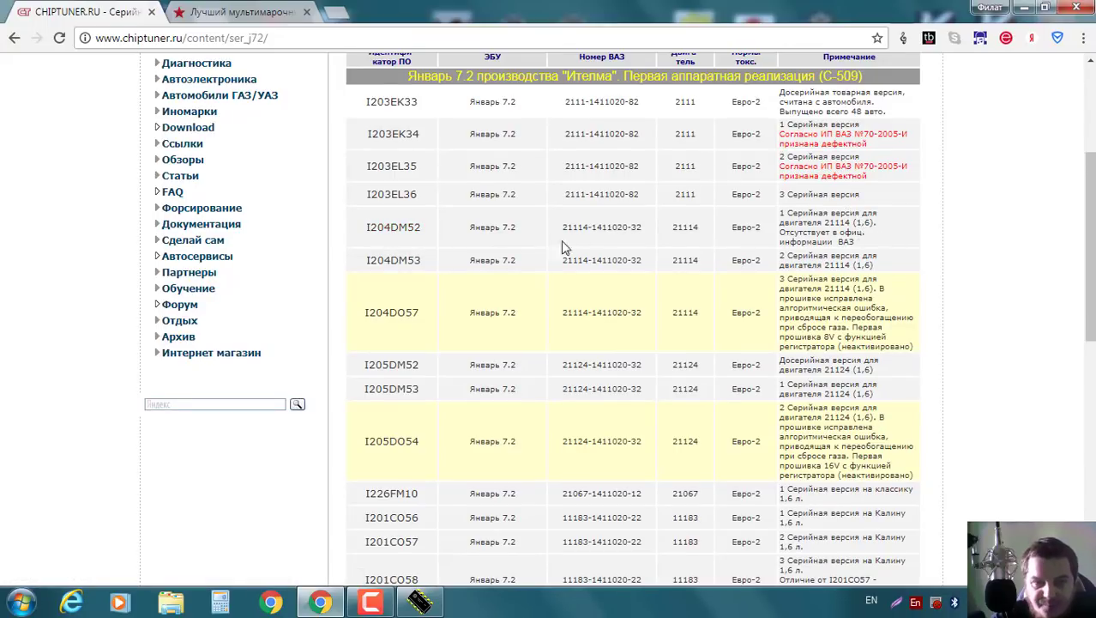
scroll(553, 244, "down", 1)
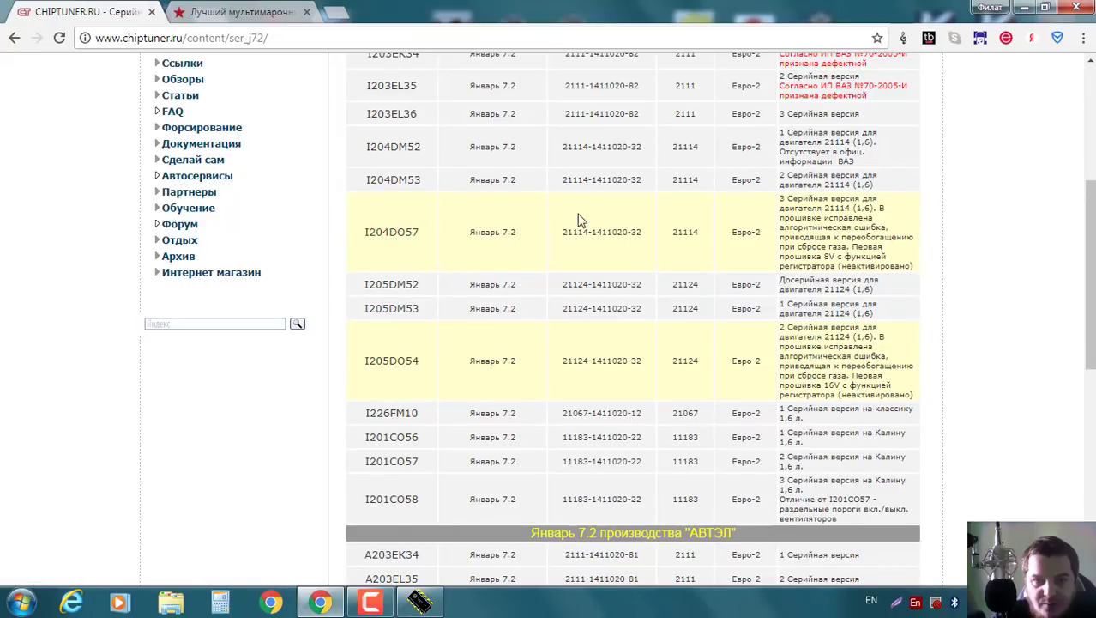
Download i204do57.rar to the desktop and show it in its folder.
left_click(394, 239)
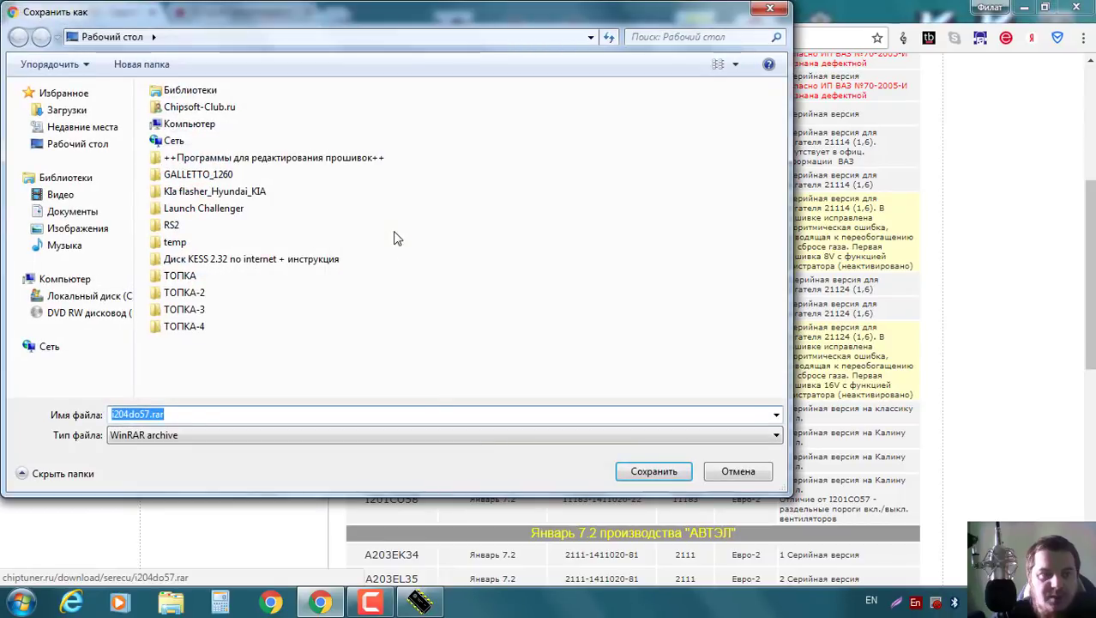
left_click(654, 472)
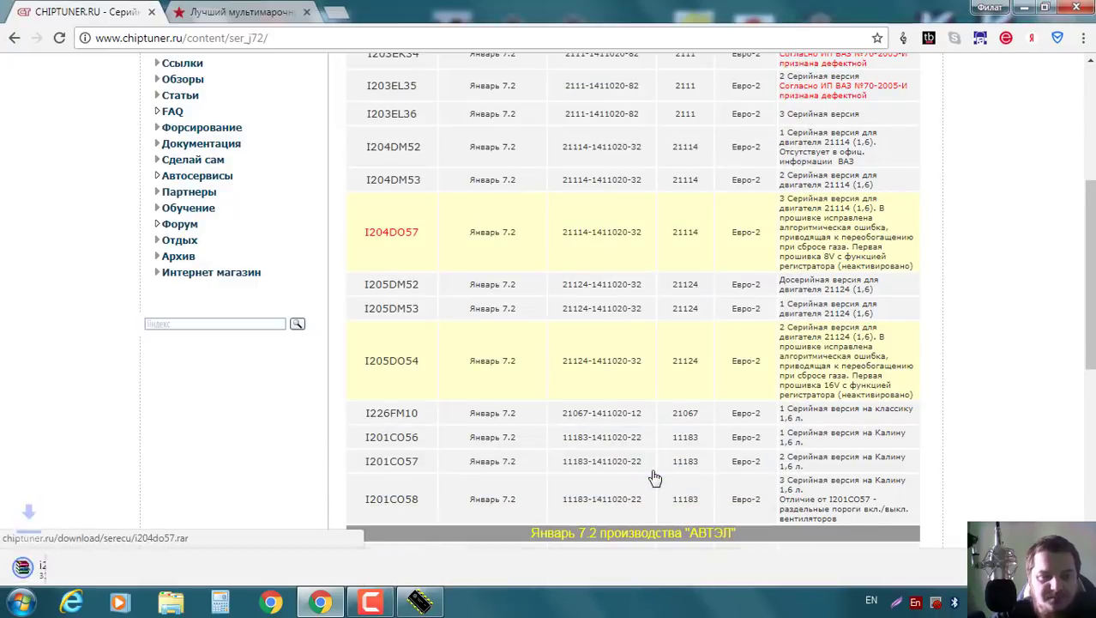
right_click(93, 573)
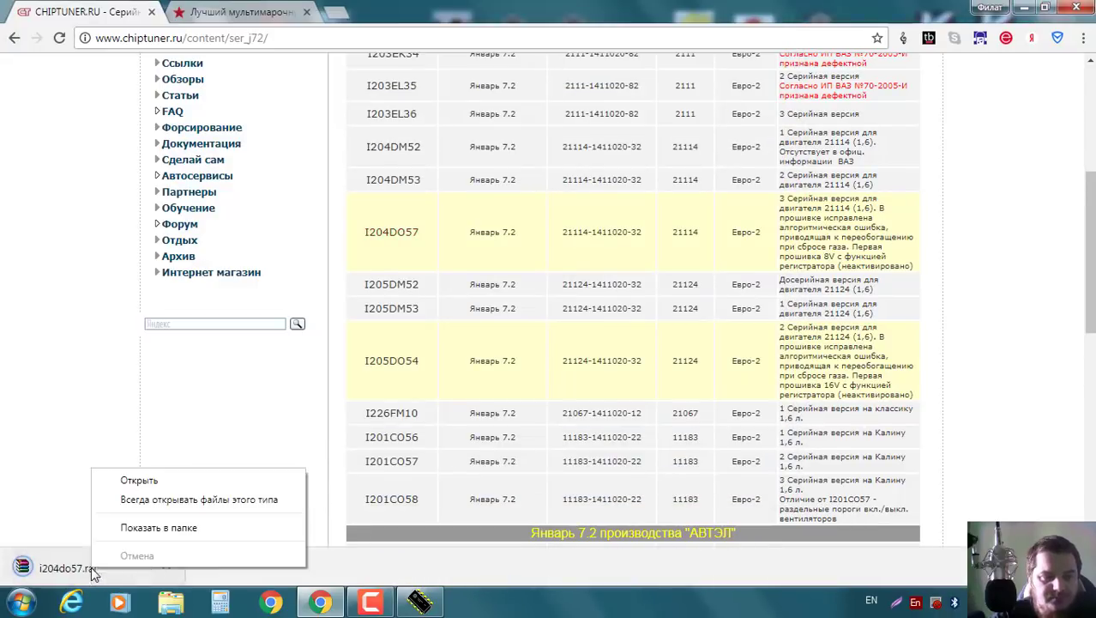
left_click(187, 532)
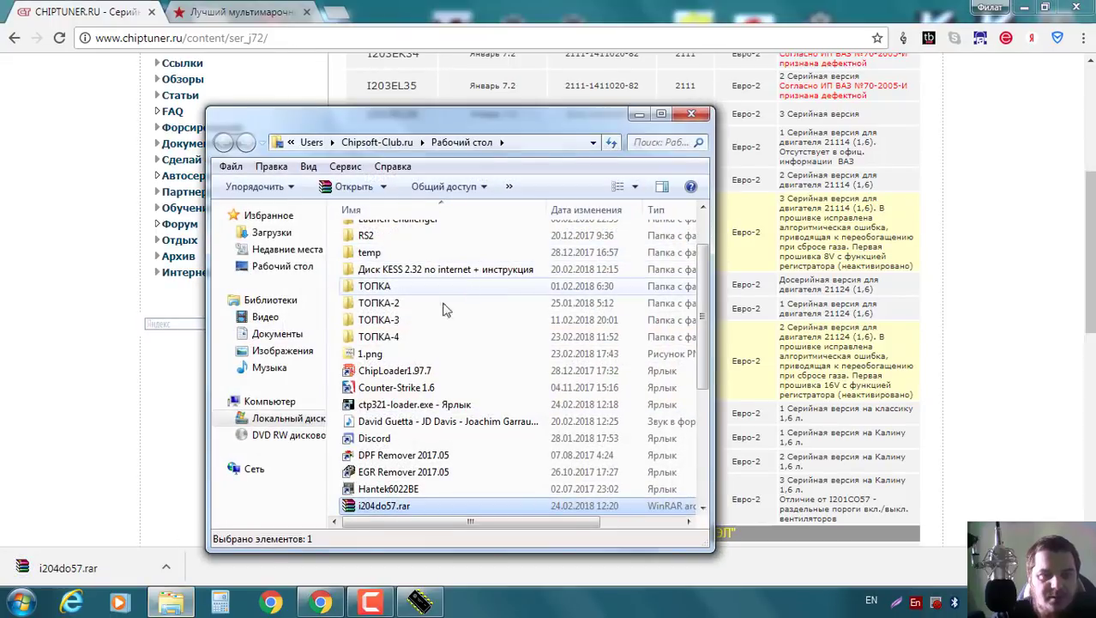
Extract the archive to an i204do57 folder and copy that folder's path.
right_click(423, 508)
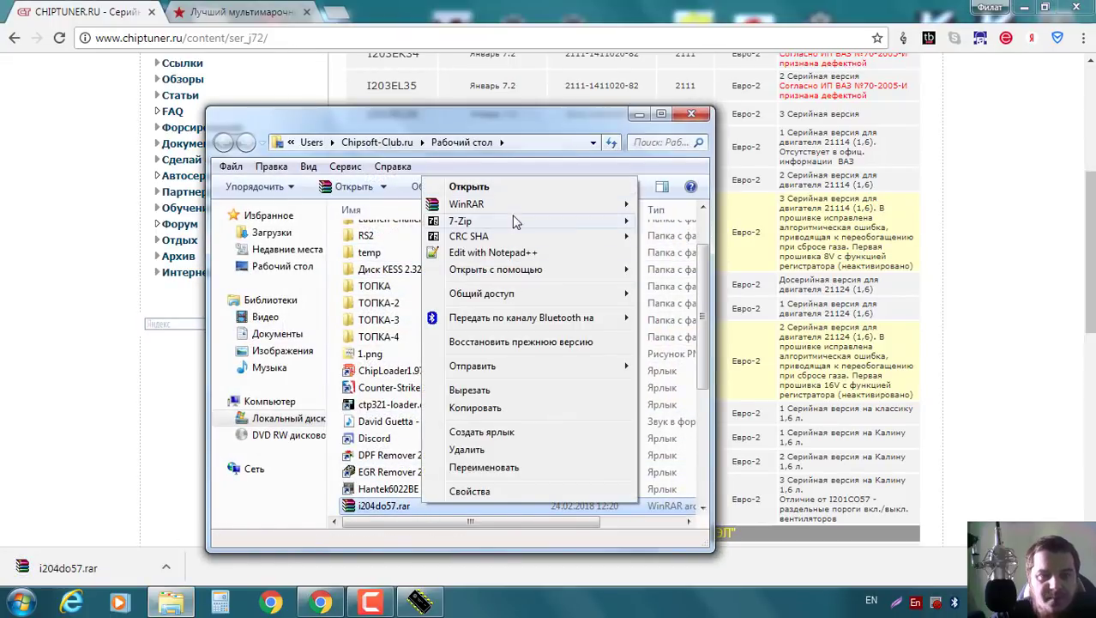
mouse_move(509, 204)
left_click(738, 257)
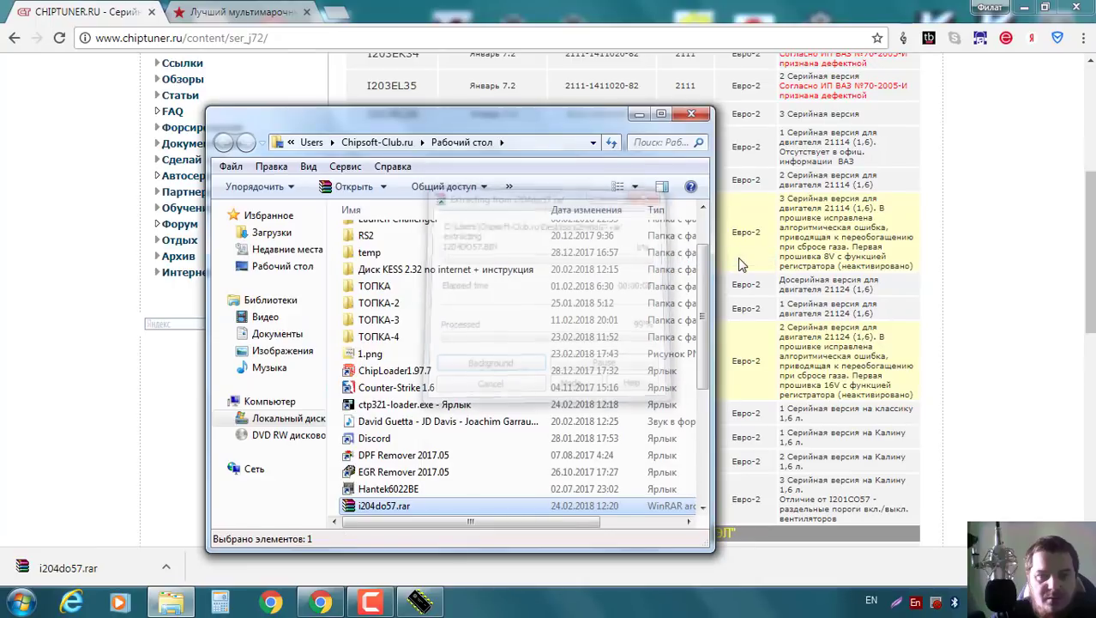
scroll(641, 261, "up", 2)
scroll(532, 274, "up", 1)
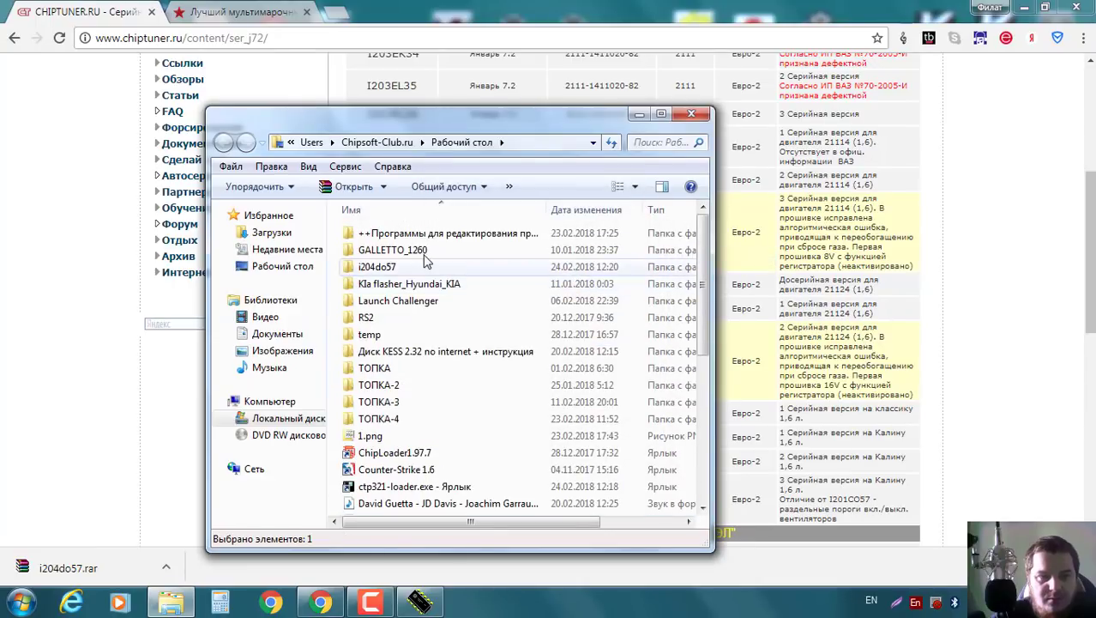
double_click(392, 258)
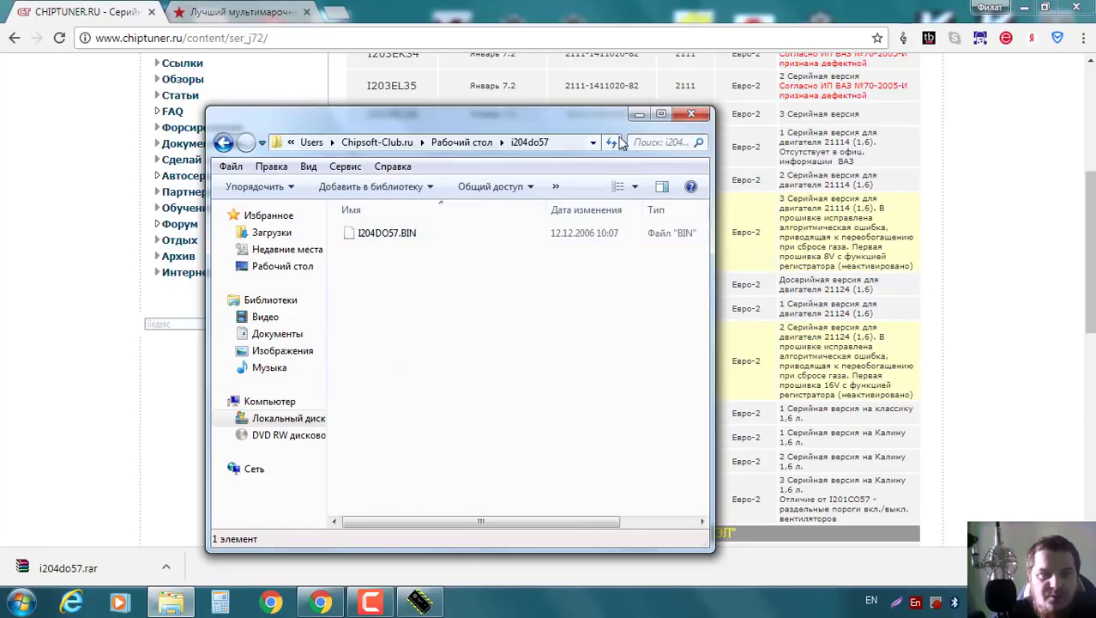
left_click(574, 141)
key("ctrl+c")
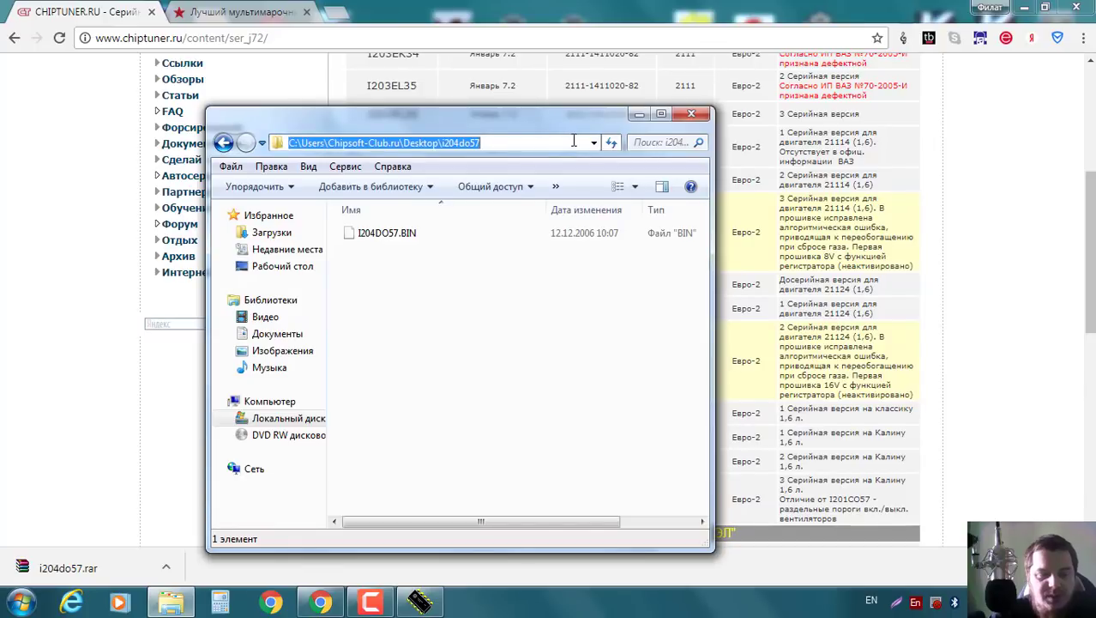
left_click(691, 114)
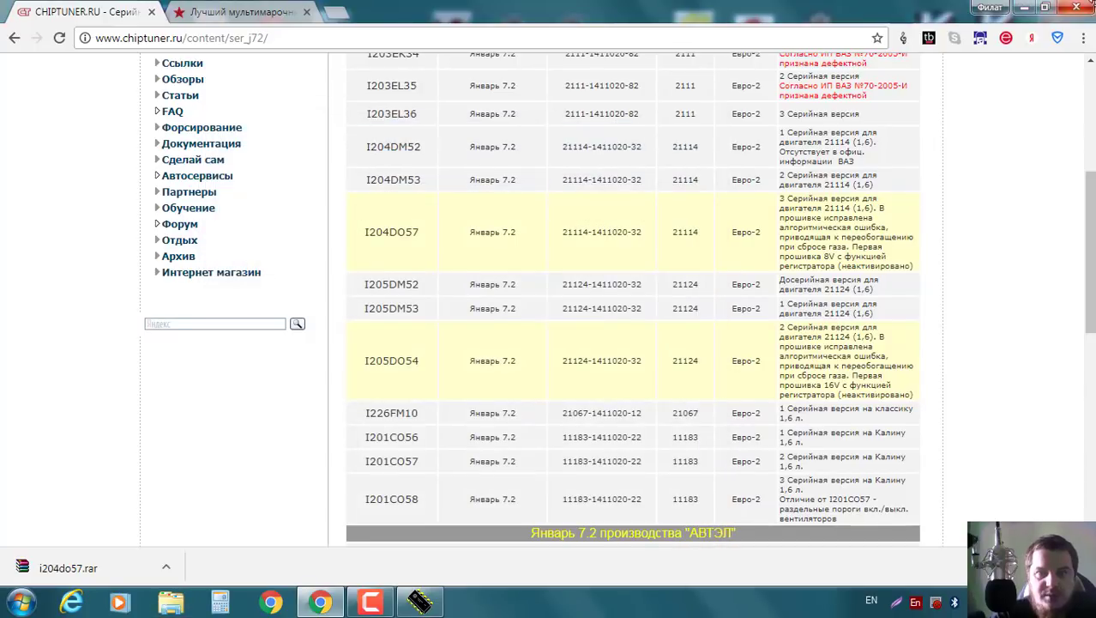
left_click(1024, 7)
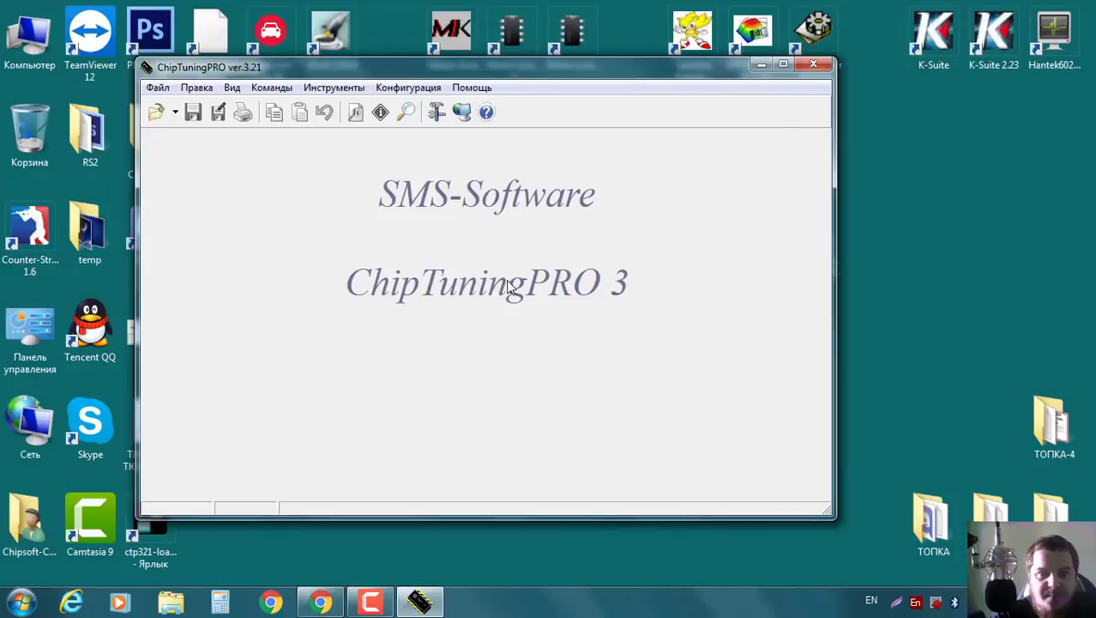
Open I204DO57.BIN from the pasted i204do57 path and load it with the 'do' firmware base.
left_click(158, 113)
key("ctrl+v")
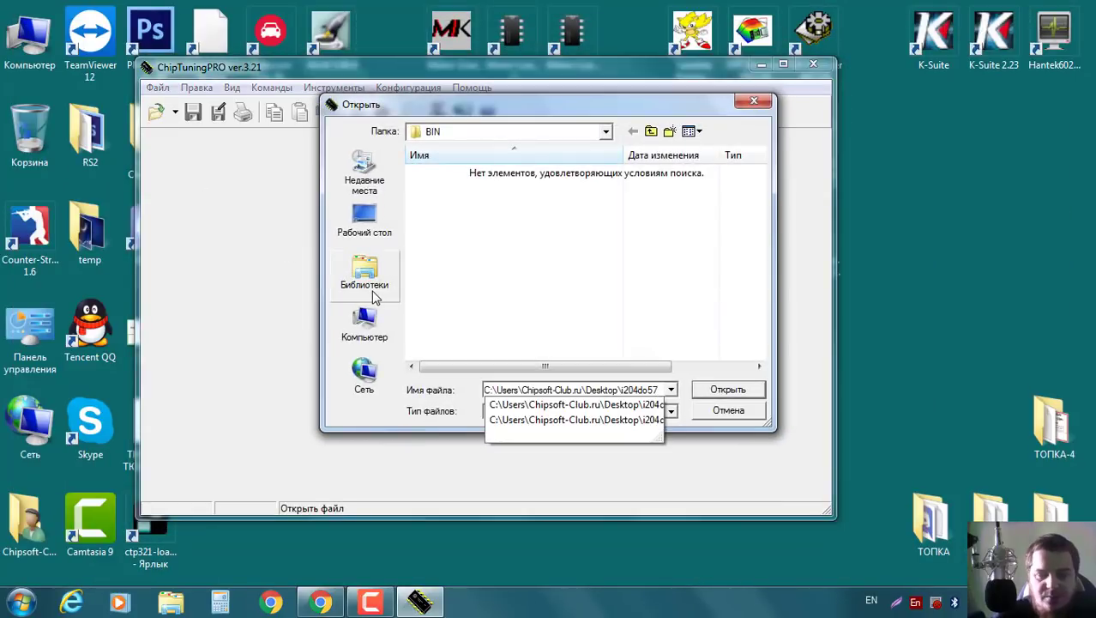
key("Return")
double_click(461, 175)
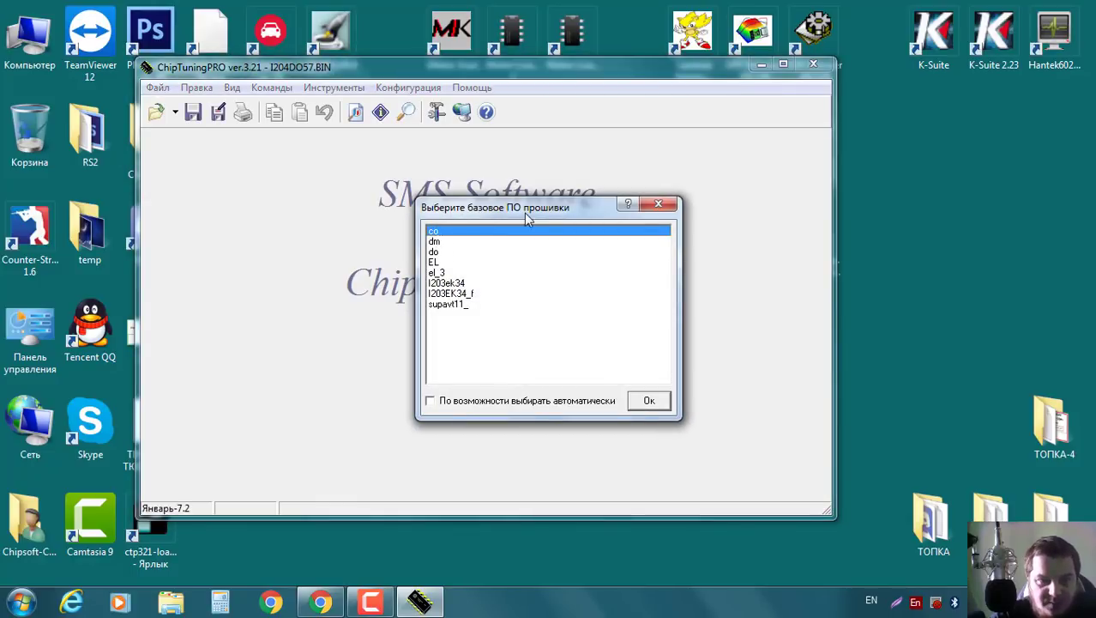
left_click(321, 603)
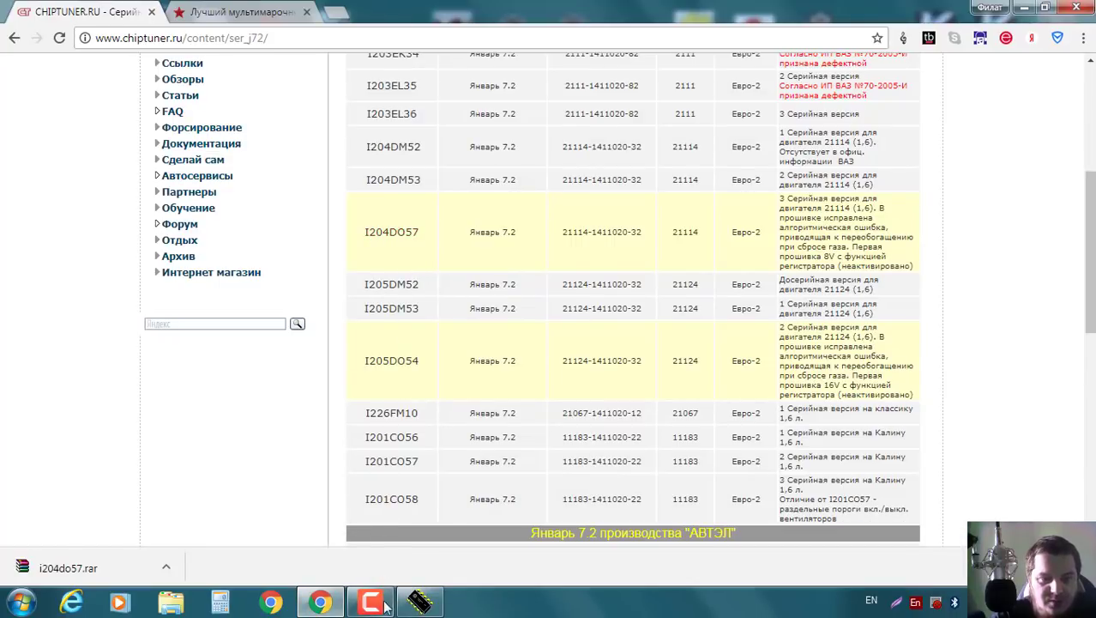
left_click(419, 603)
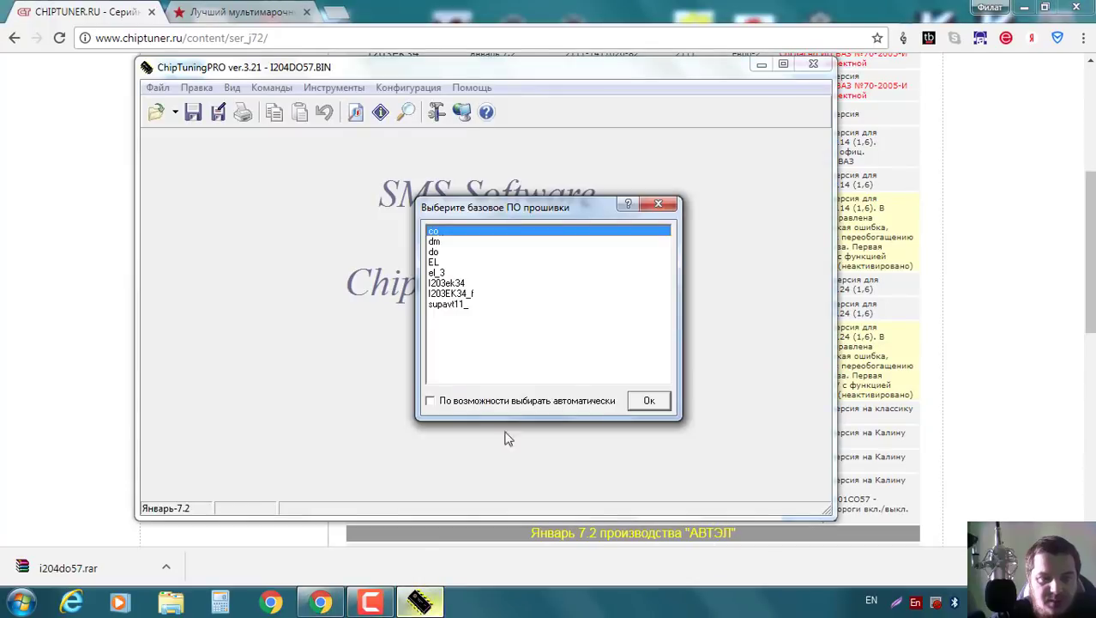
left_click(434, 252)
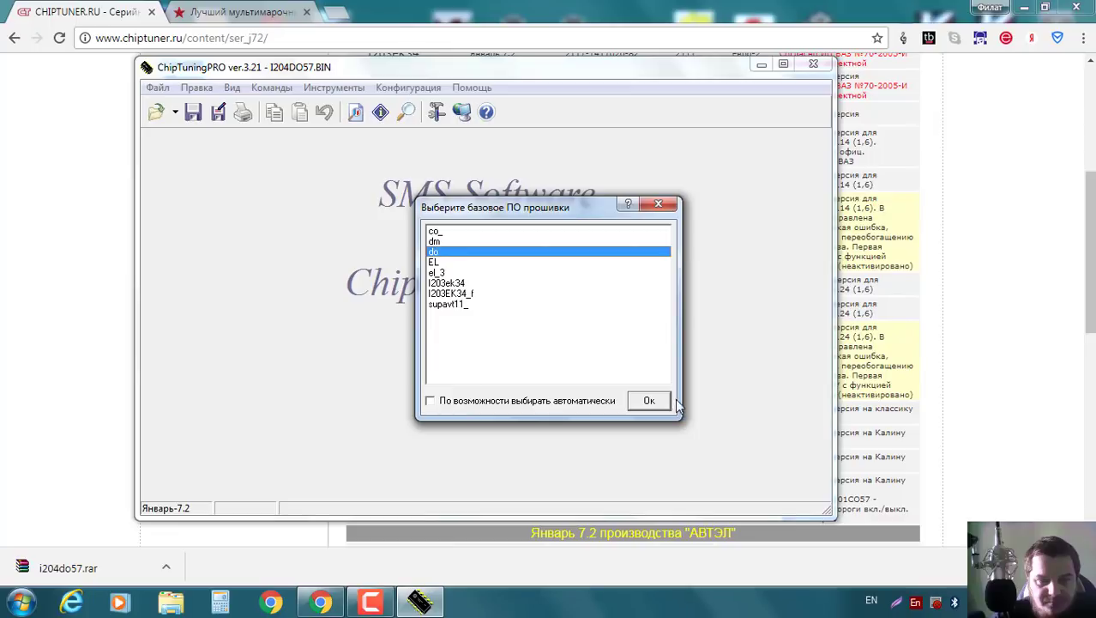
left_click(651, 400)
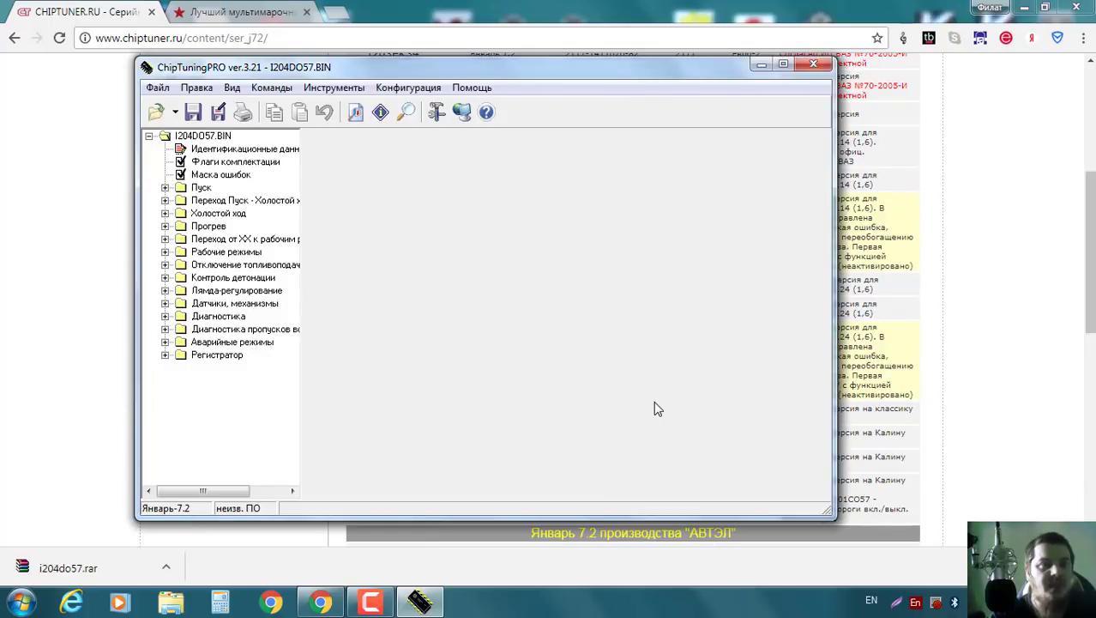
Maximize ChipTuningPRO, widen the tree pane, and show the Флаги комплектации page for I204DO57.BIN.
left_click(783, 66)
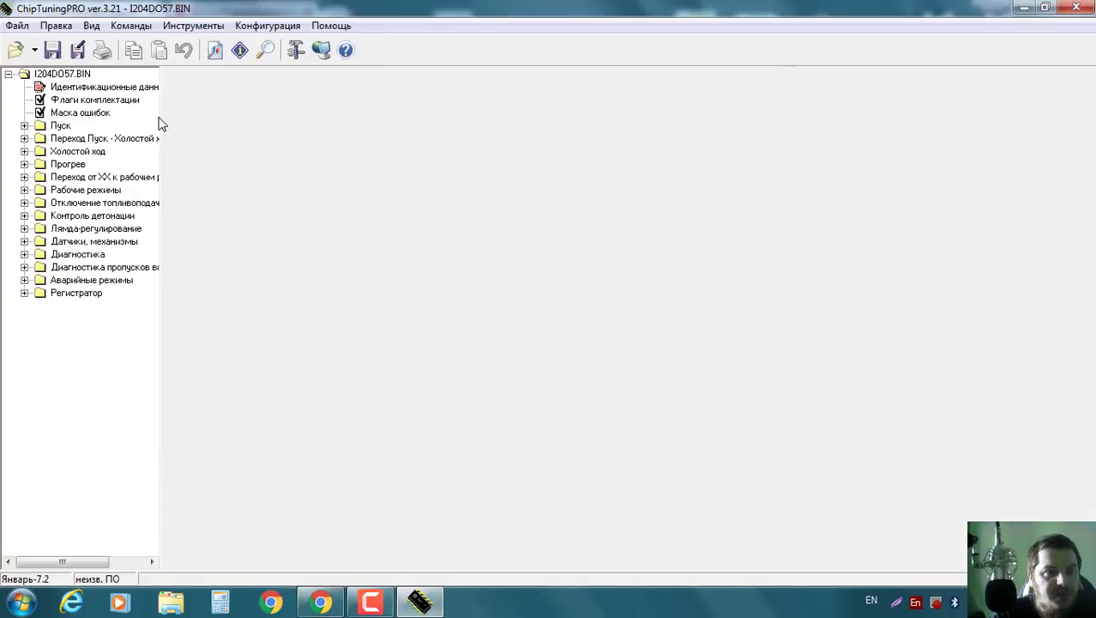
left_click_drag(162, 121, 251, 116)
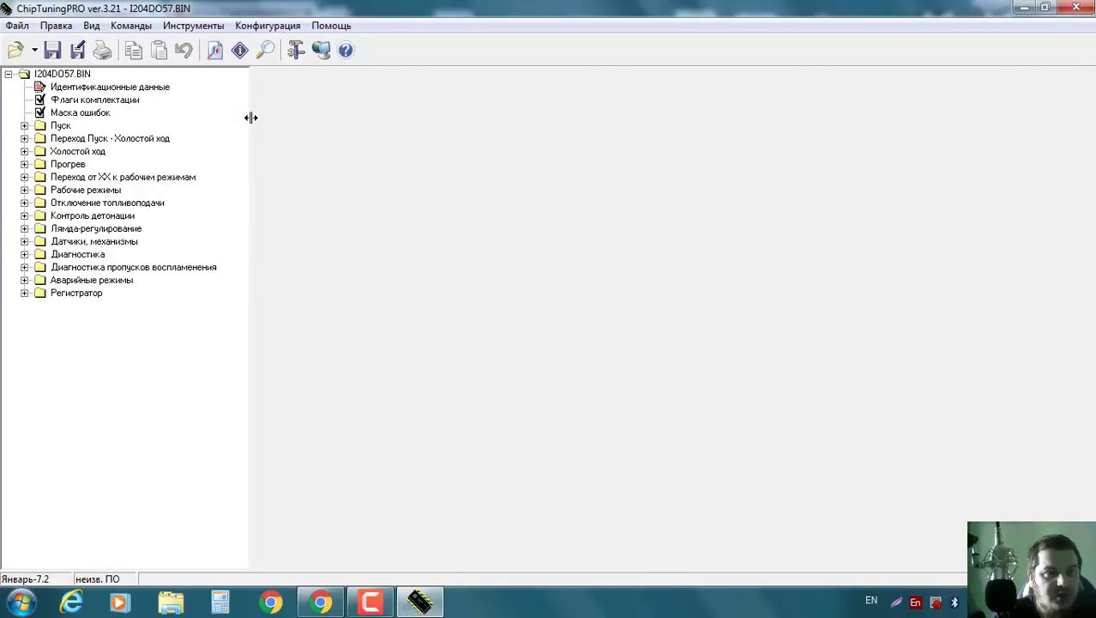
left_click(72, 87)
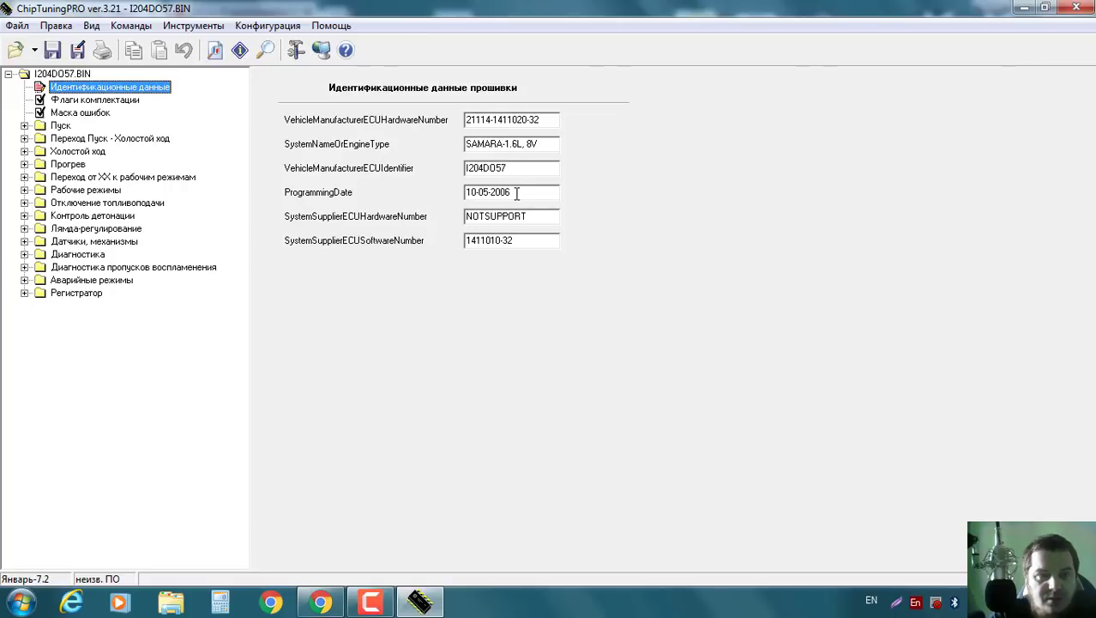
left_click(62, 102)
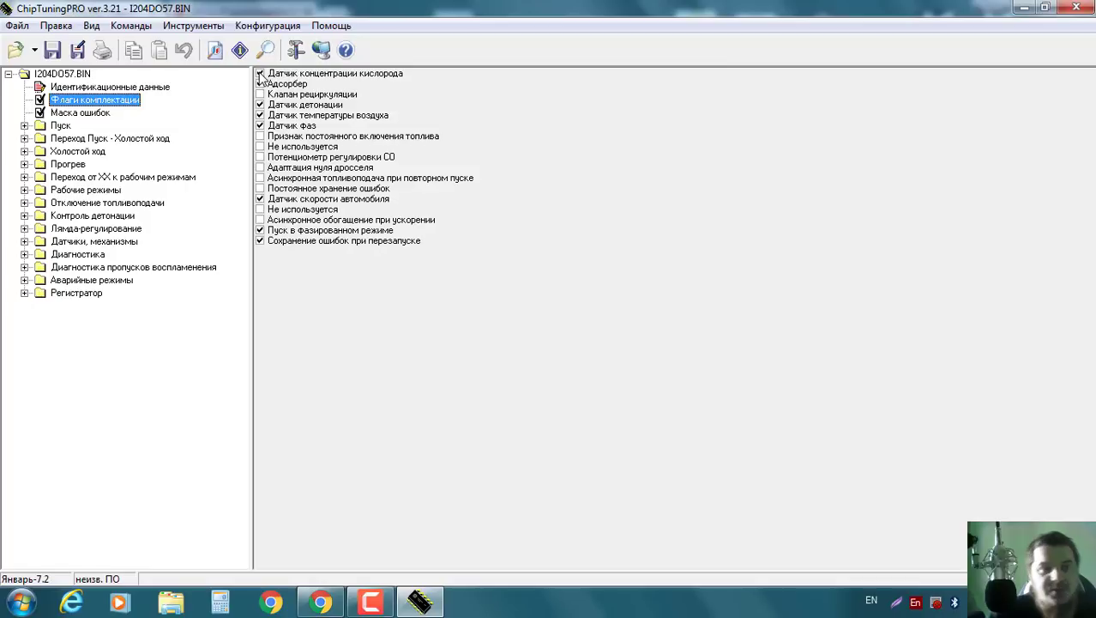
Untick the oxygen, adsorber, knock, phase and vehicle speed sensor flags, then show Маска ошибок.
left_click(260, 75)
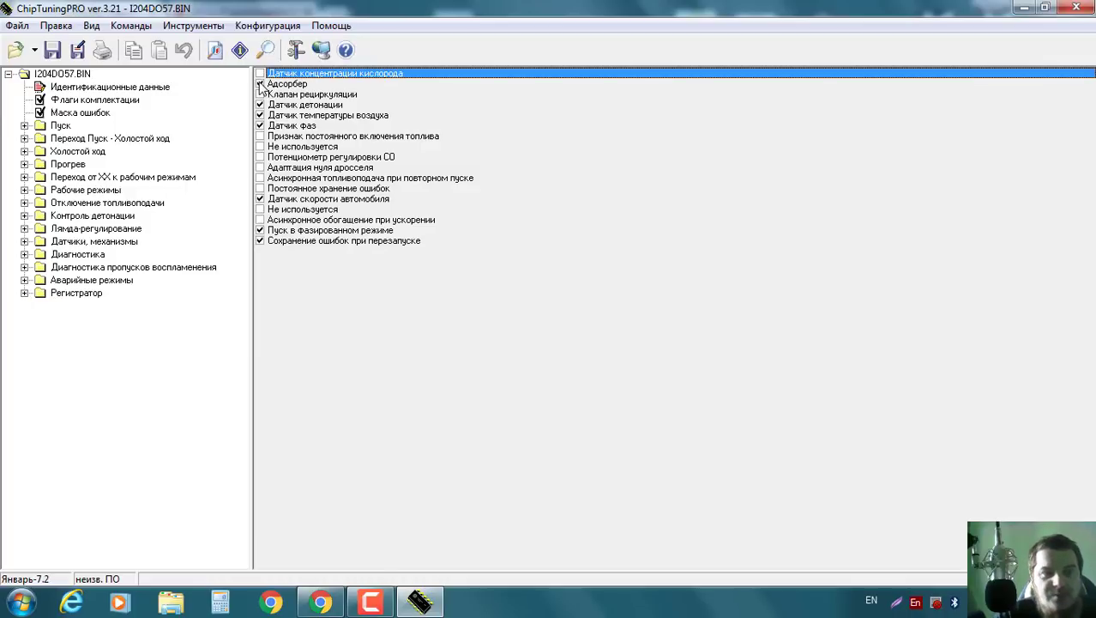
left_click(261, 84)
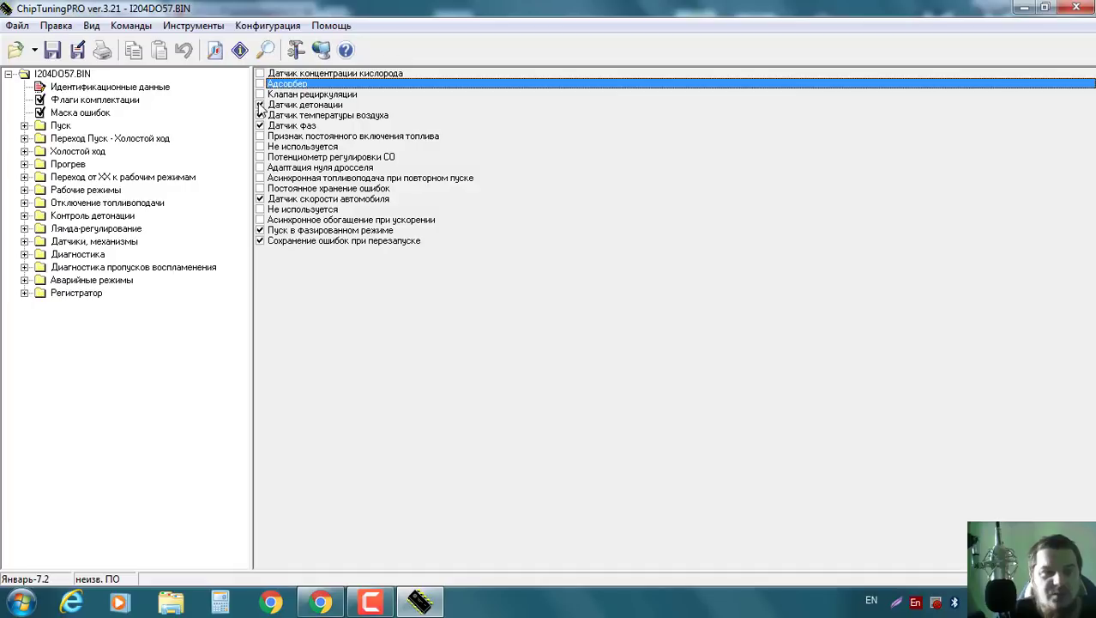
left_click(260, 105)
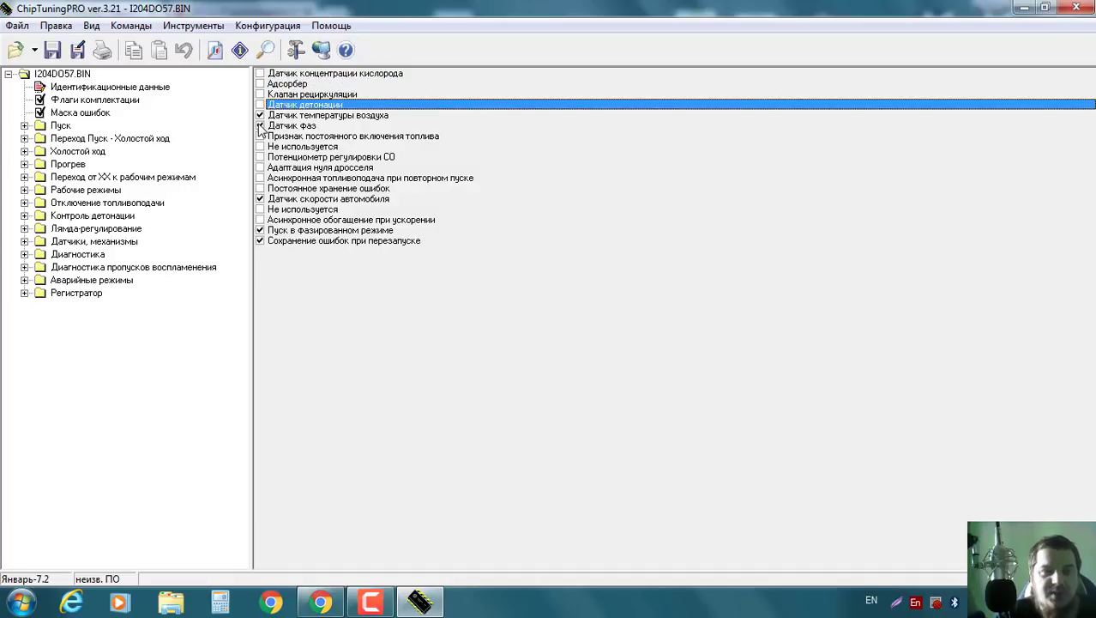
left_click(260, 126)
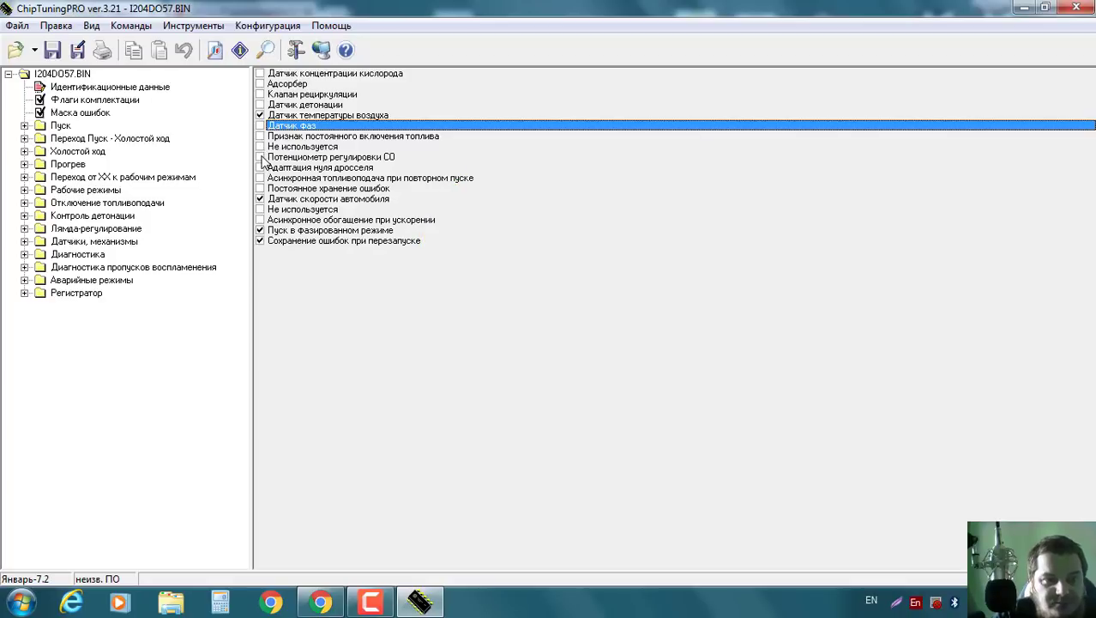
left_click(260, 200)
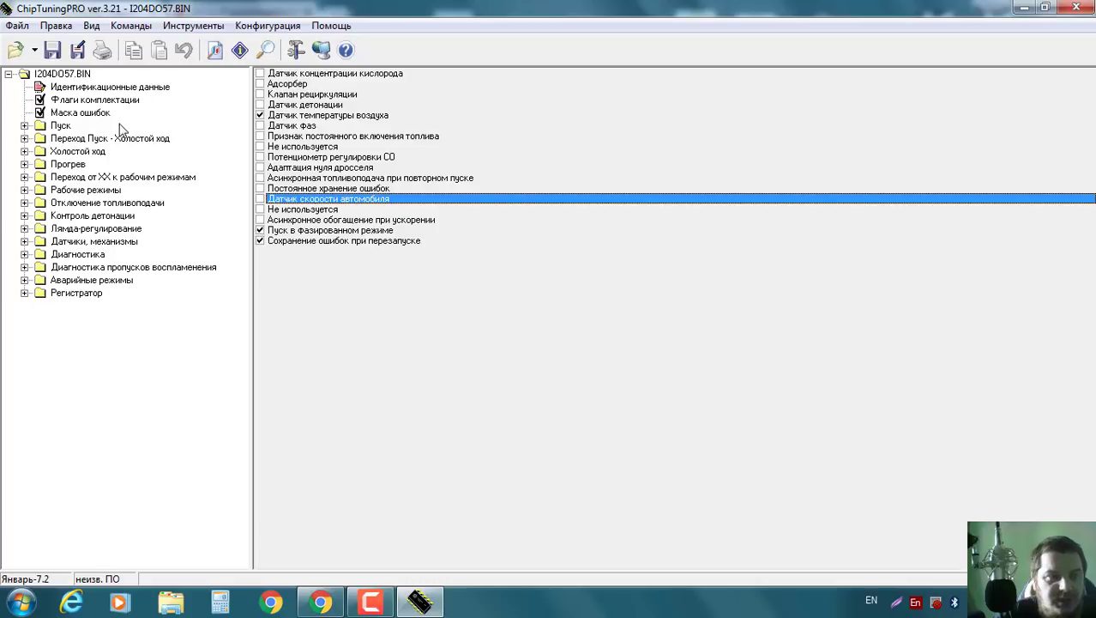
left_click(88, 115)
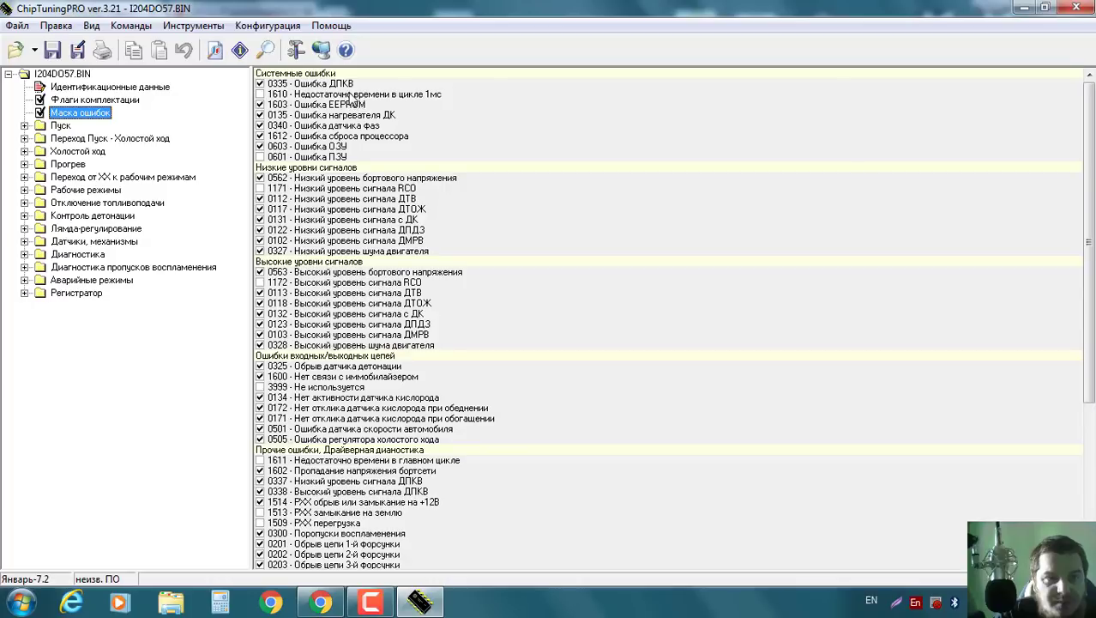
Disable error codes 0340, 0135, 0134, 0172, 0171 and 0501 in the error mask.
left_click(260, 126)
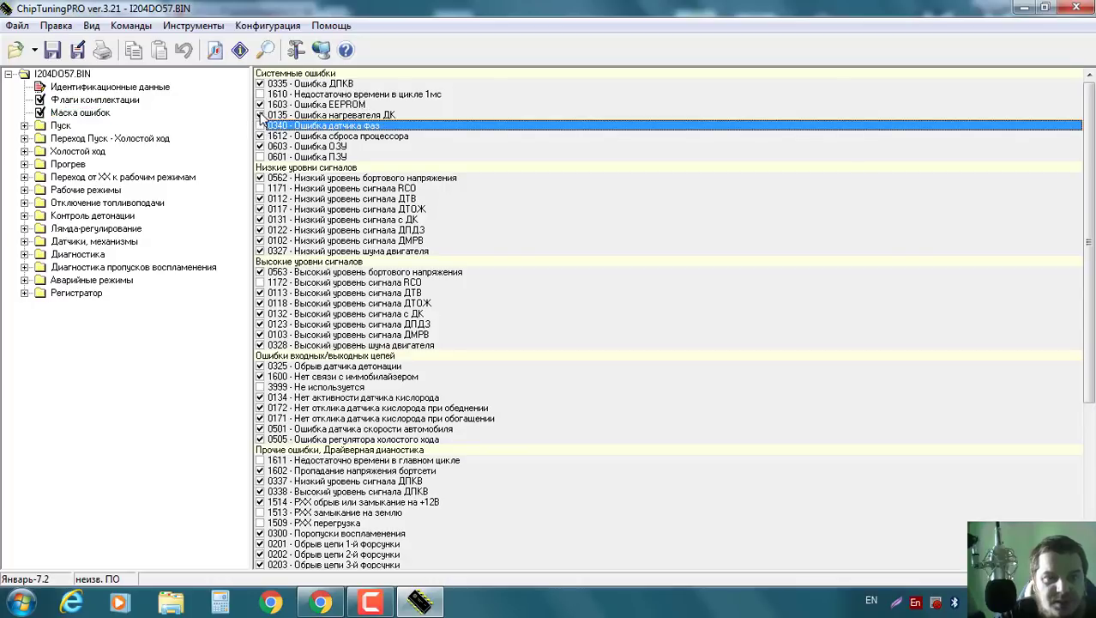
left_click(259, 116)
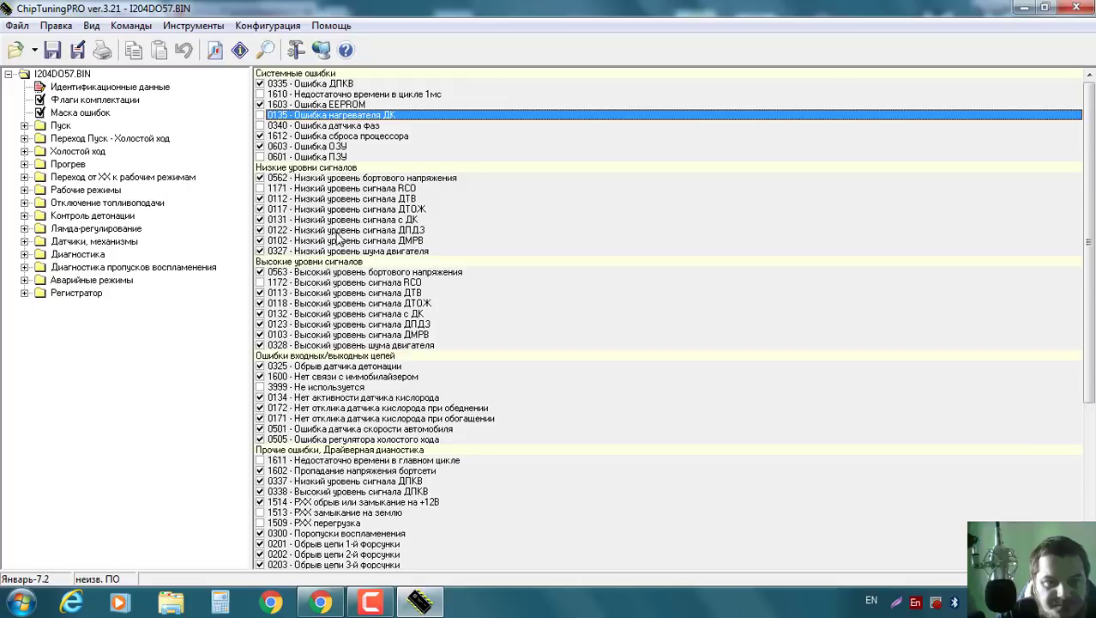
scroll(368, 225, "down", 1)
scroll(369, 224, "down", 1)
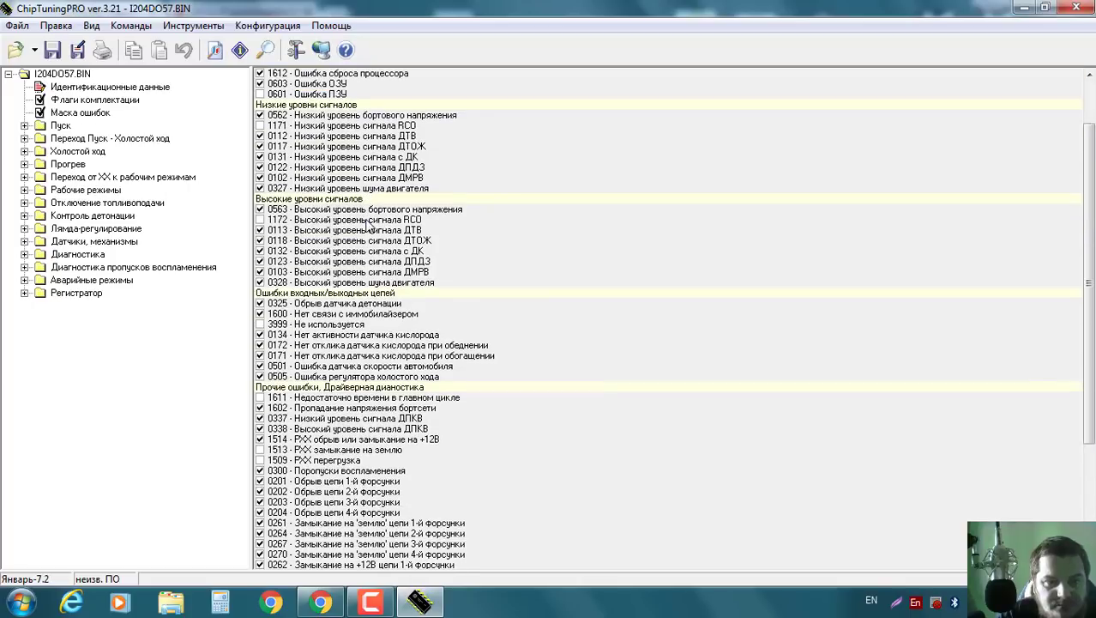
scroll(367, 224, "down", 2)
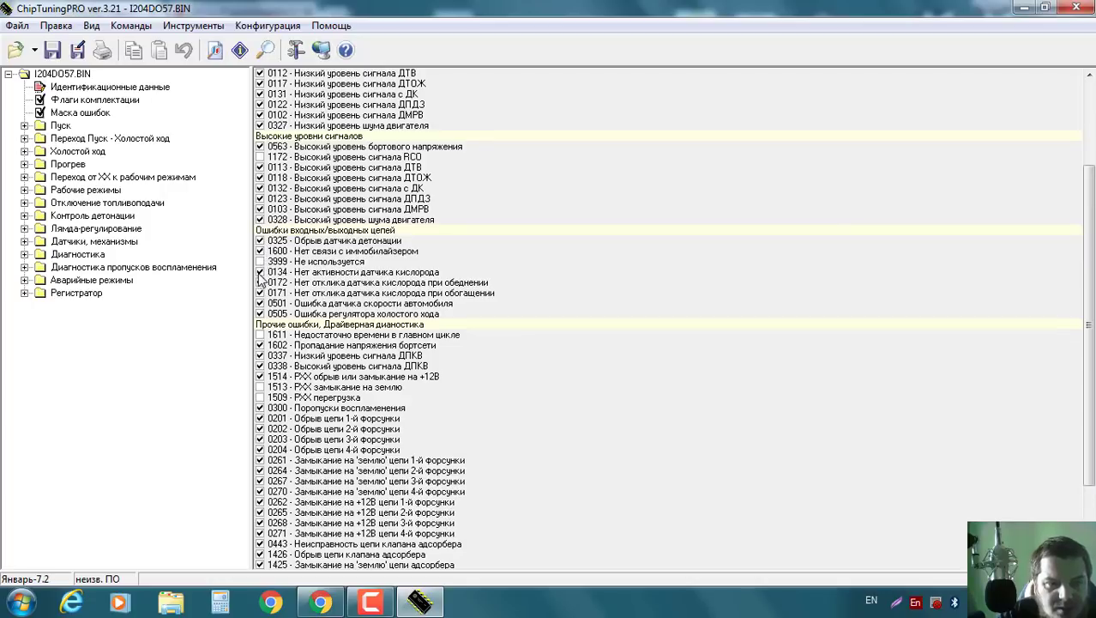
left_click(260, 273)
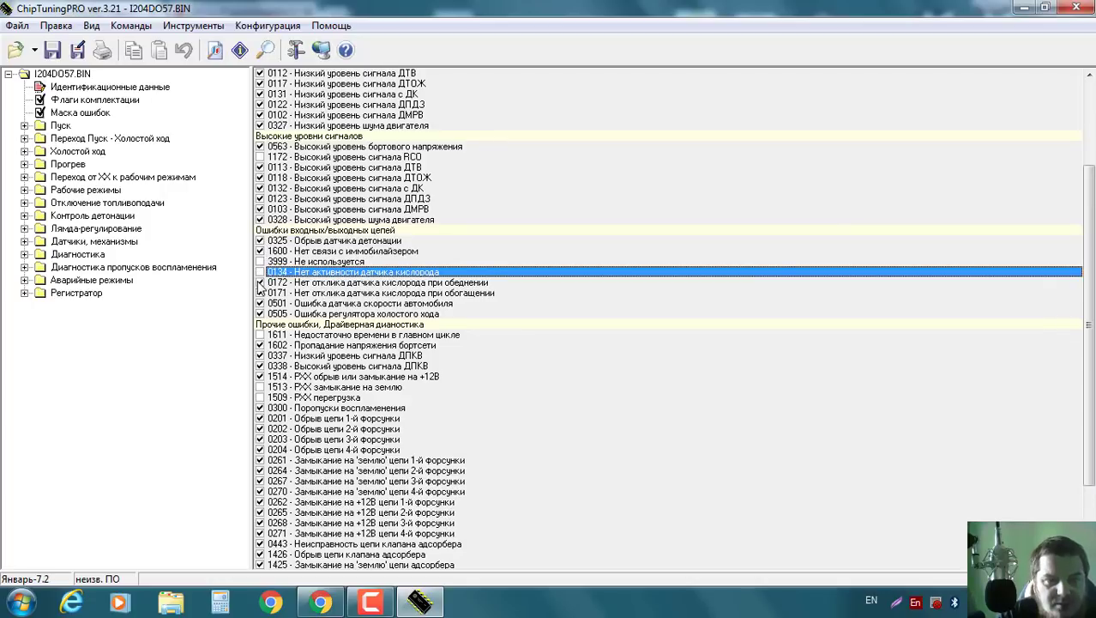
left_click(260, 284)
left_click(261, 293)
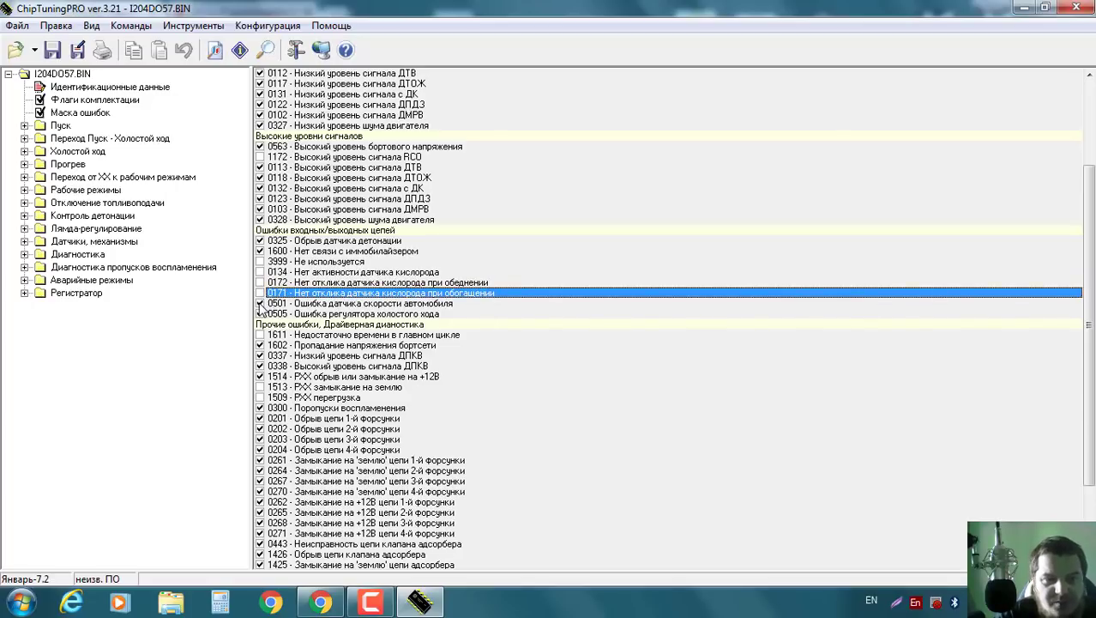
left_click(260, 304)
Untick adsorber valve errors 1426 (open circuit), 1425 (short to ground) and 1410 (short to +12V).
scroll(400, 275, "down", 1)
scroll(396, 269, "down", 2)
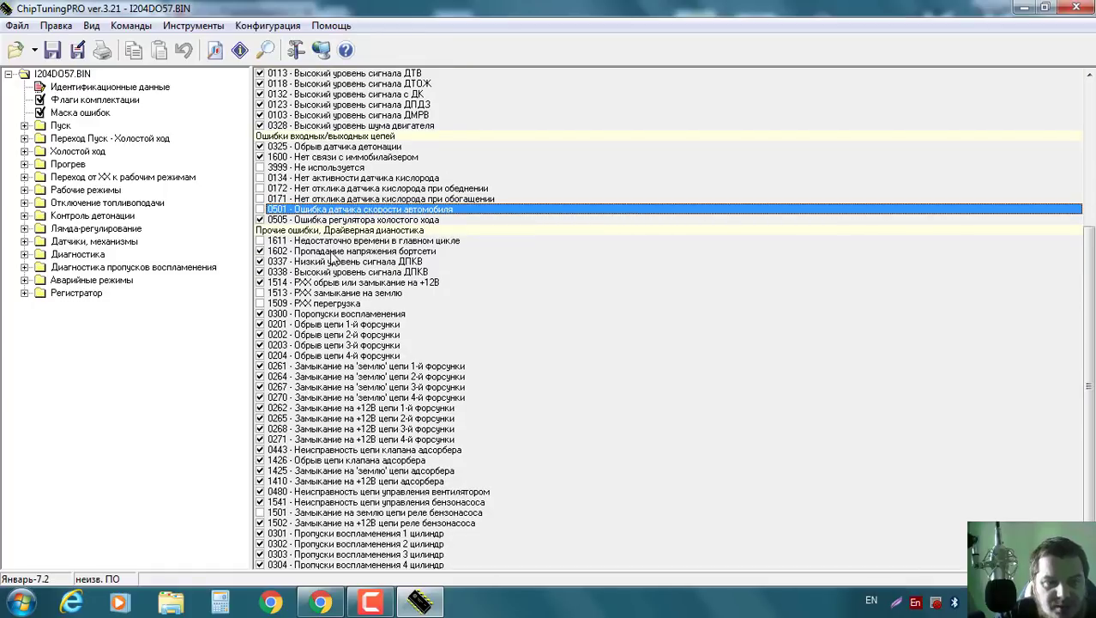
scroll(343, 262, "down", 1)
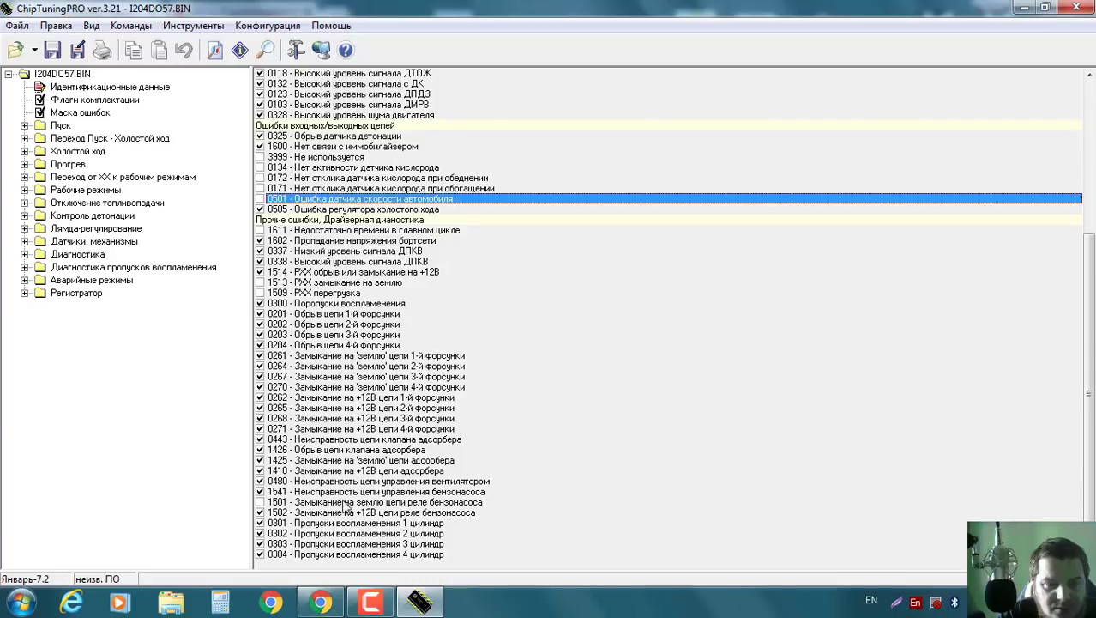
left_click(260, 451)
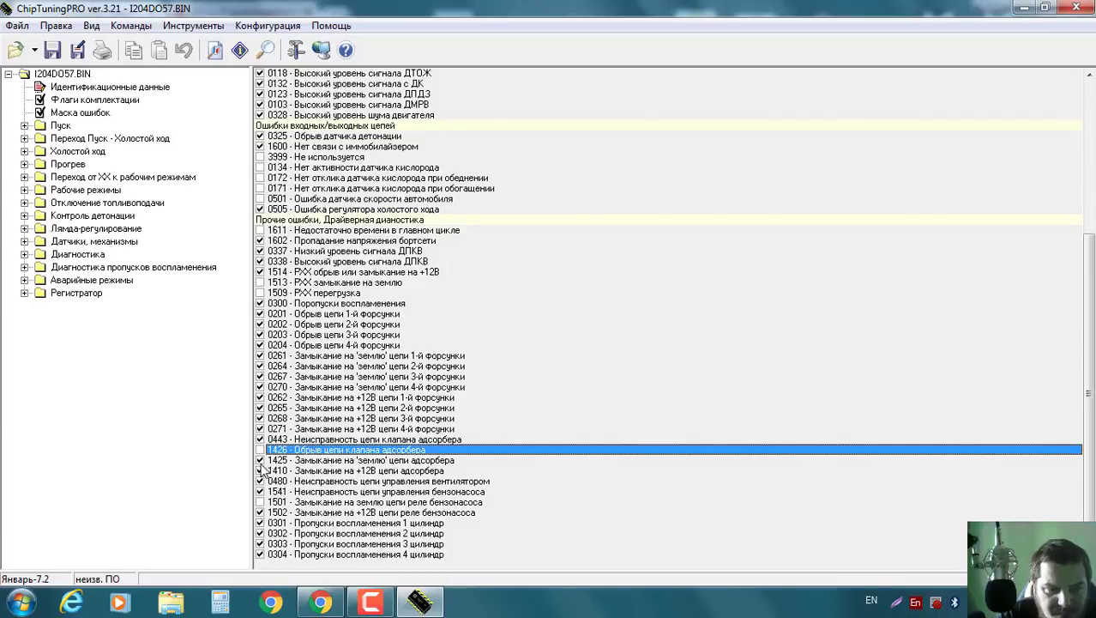
left_click(260, 460)
left_click(260, 471)
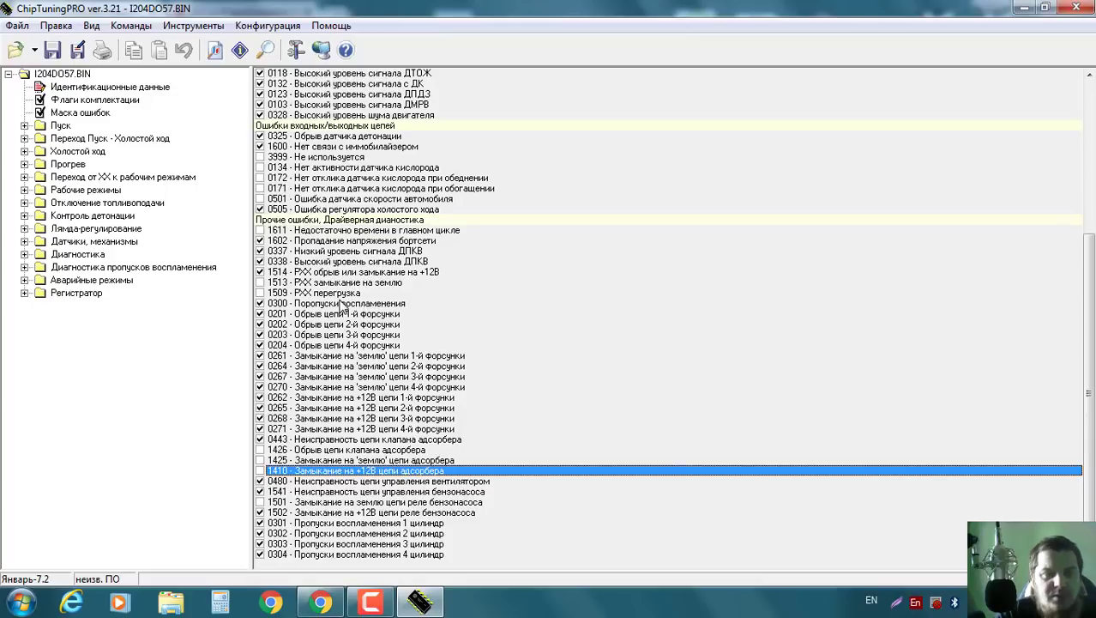
Expand Пуск > Топливоподача and view its cyclic feed and RPM, throttle, coolant and cranking-time corrections.
left_click(54, 127)
left_click(25, 126)
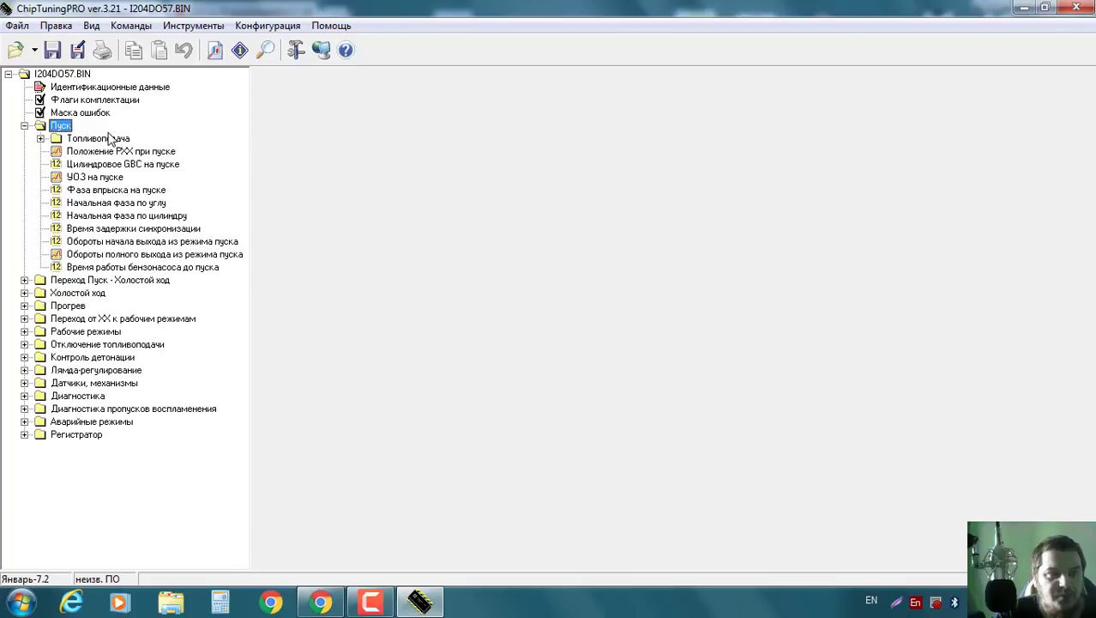
left_click(40, 138)
left_click(118, 152)
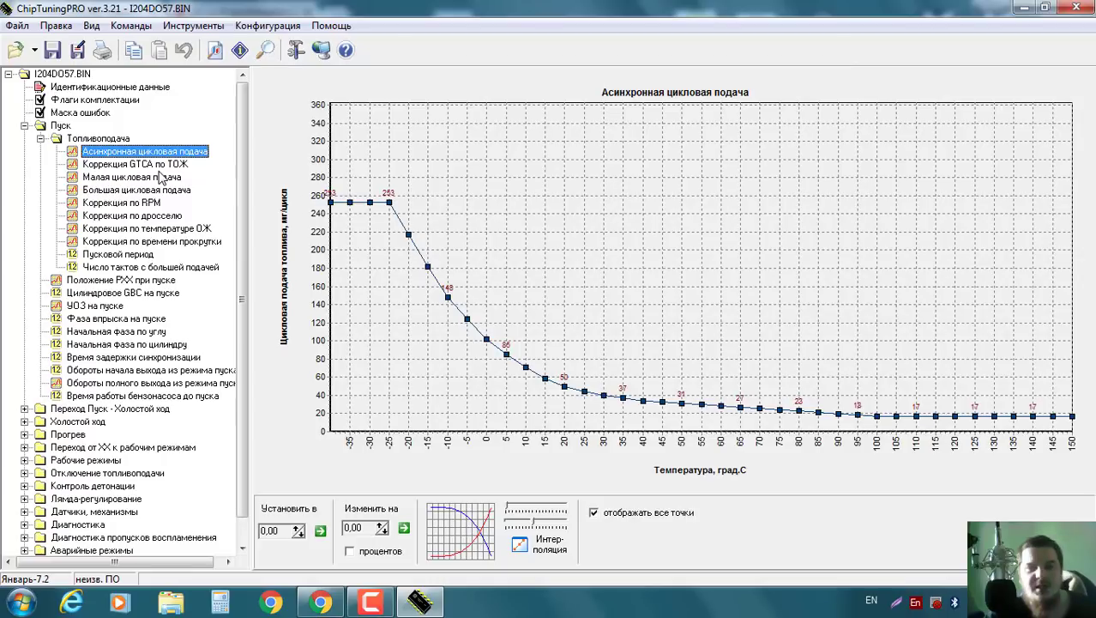
left_click(151, 165)
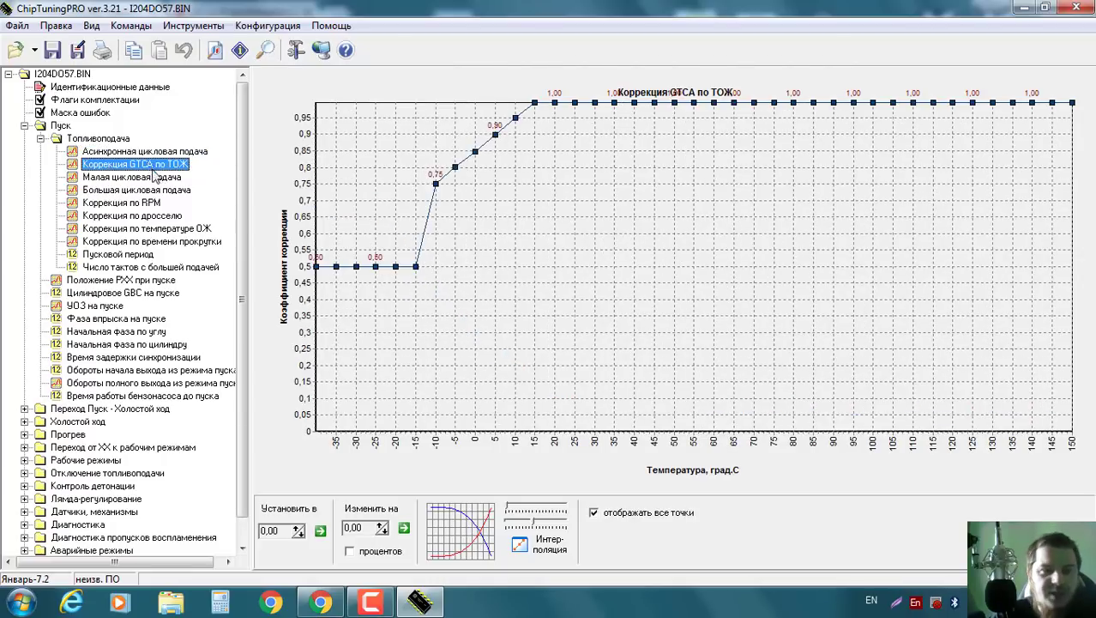
left_click(156, 177)
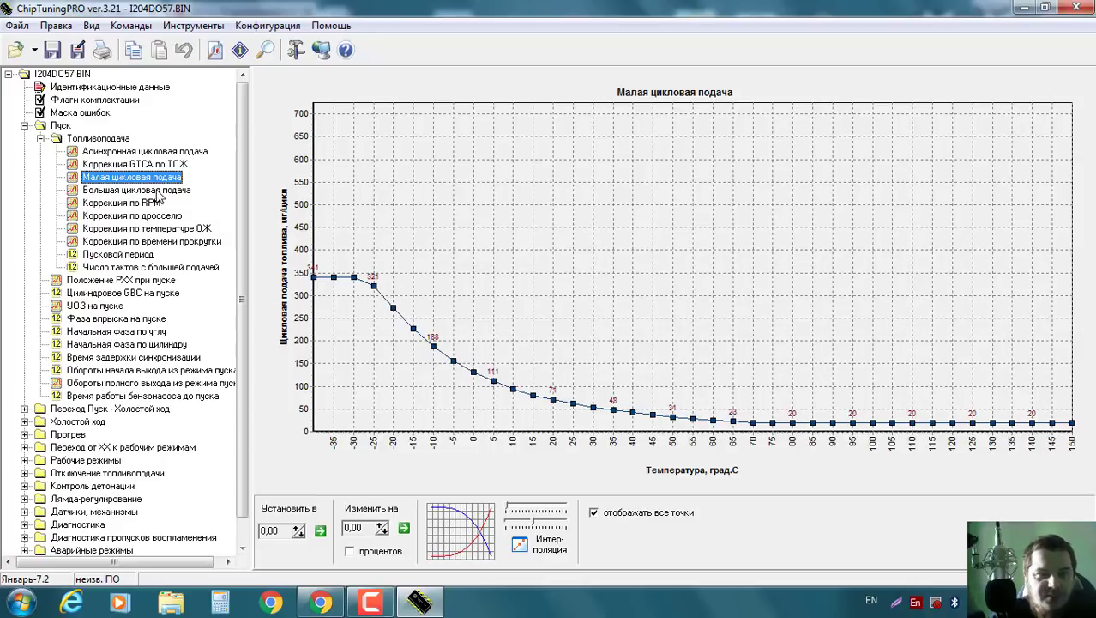
left_click(158, 191)
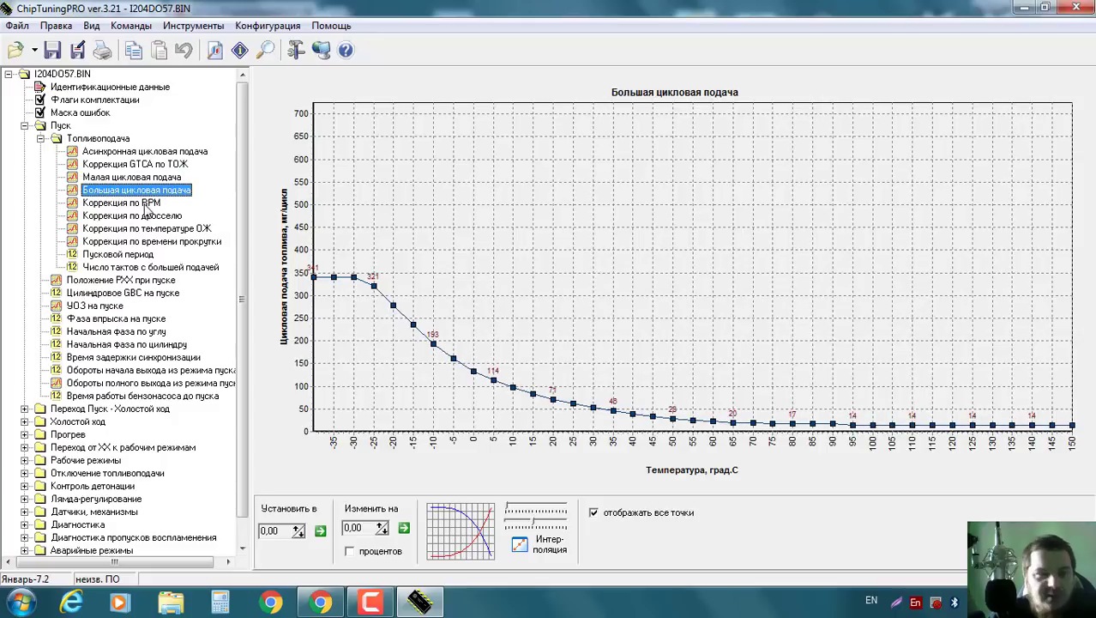
left_click(148, 204)
left_click(149, 217)
left_click(149, 230)
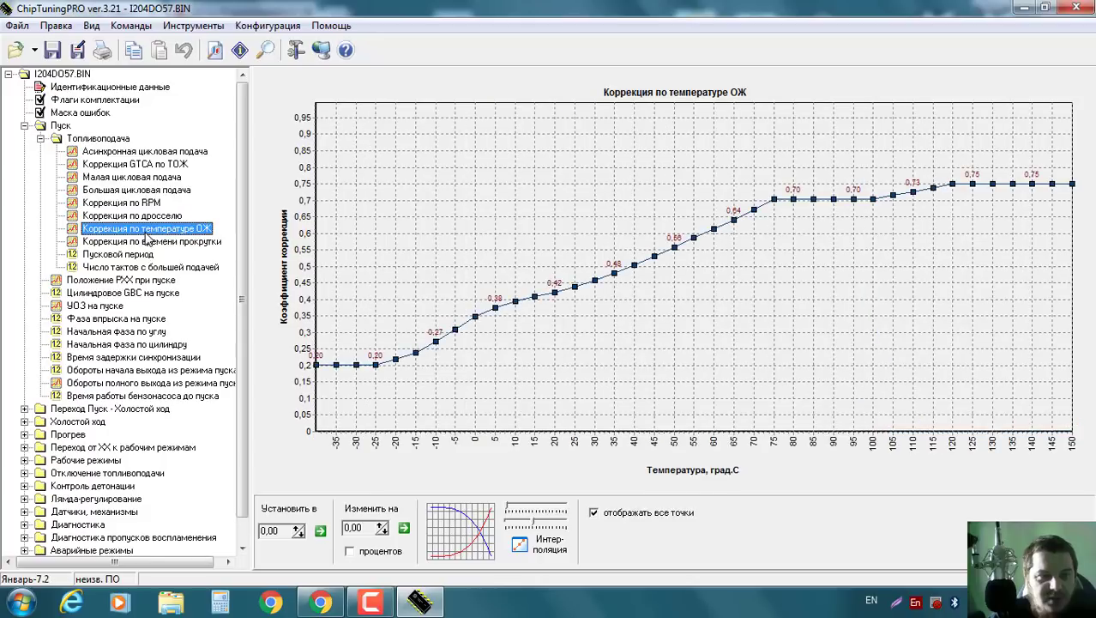
left_click(154, 243)
Check the start period, idle valve position, start ignition, injection phases, start-exit RPM and pump run time.
left_click(135, 256)
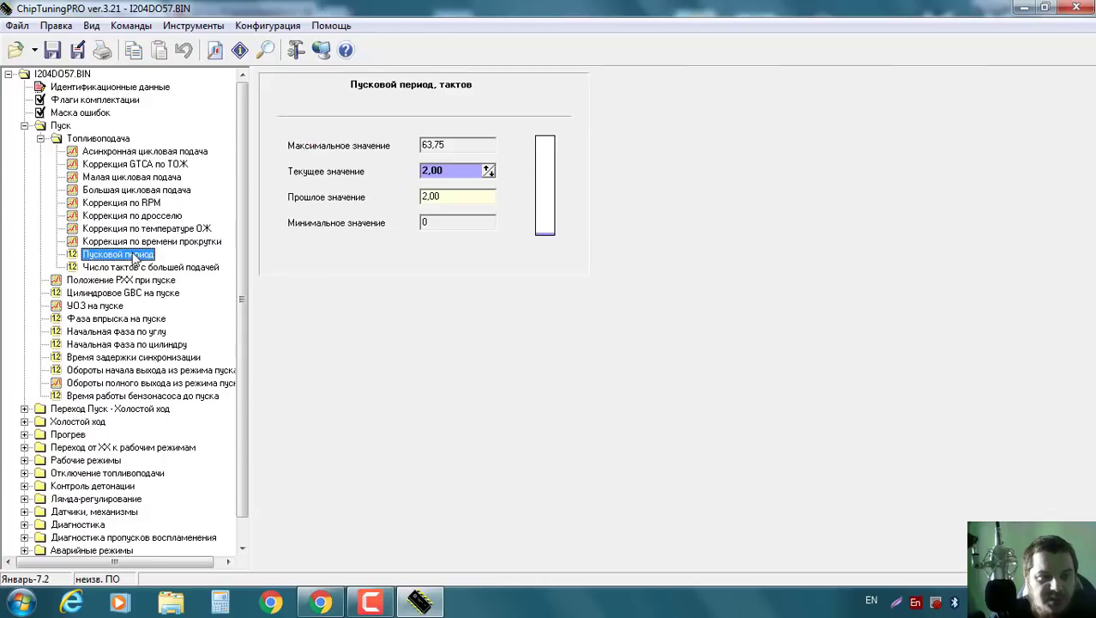
left_click(147, 268)
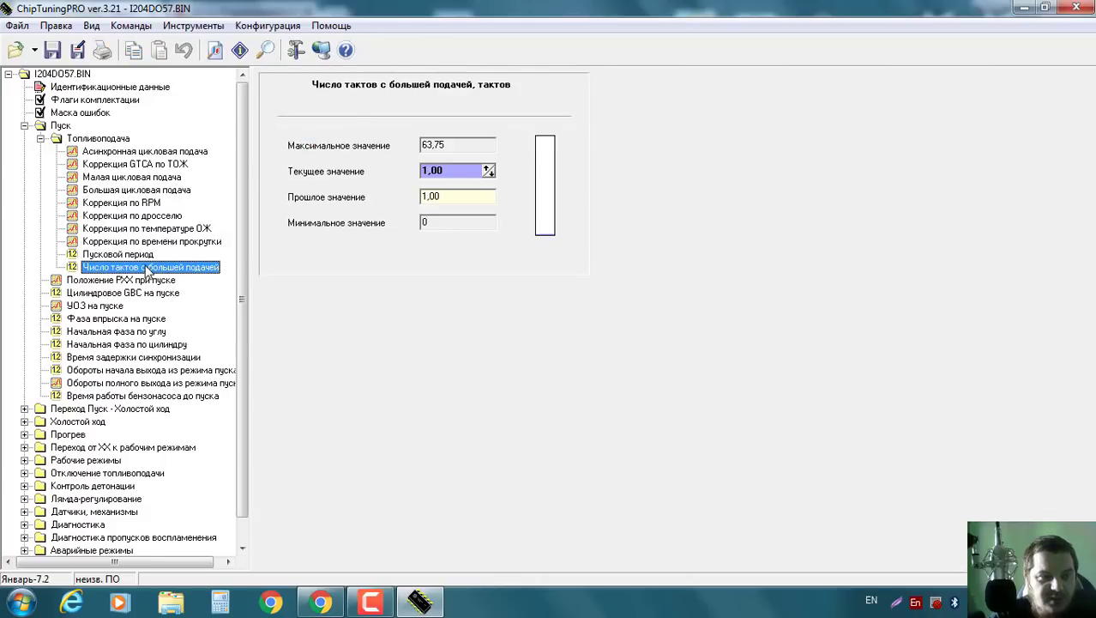
left_click(99, 283)
left_click(126, 293)
left_click(104, 306)
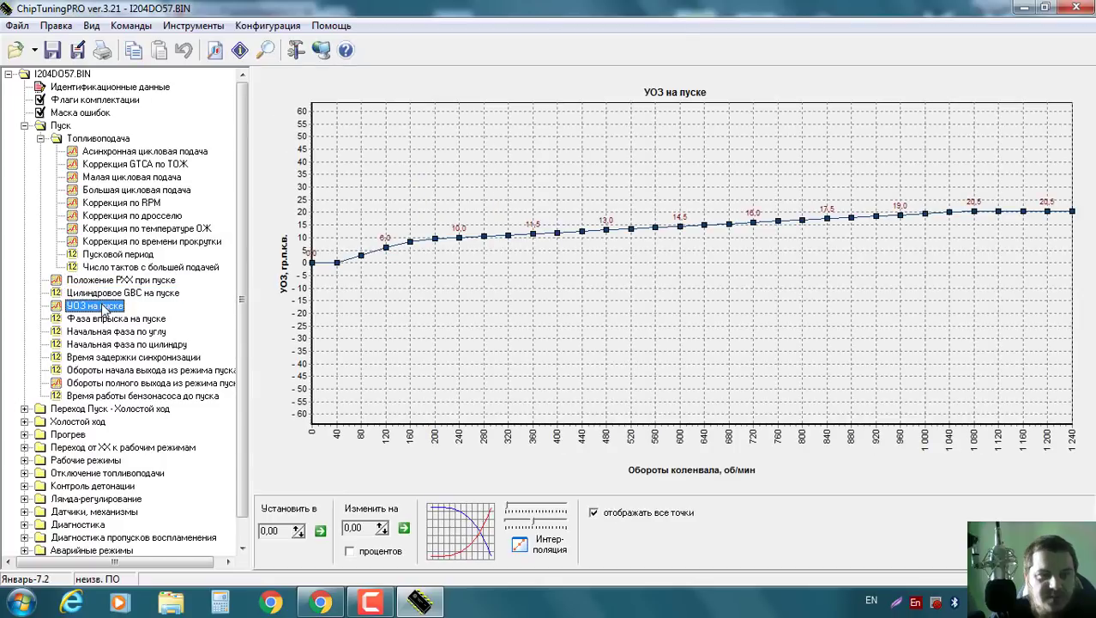
left_click(124, 319)
left_click(129, 332)
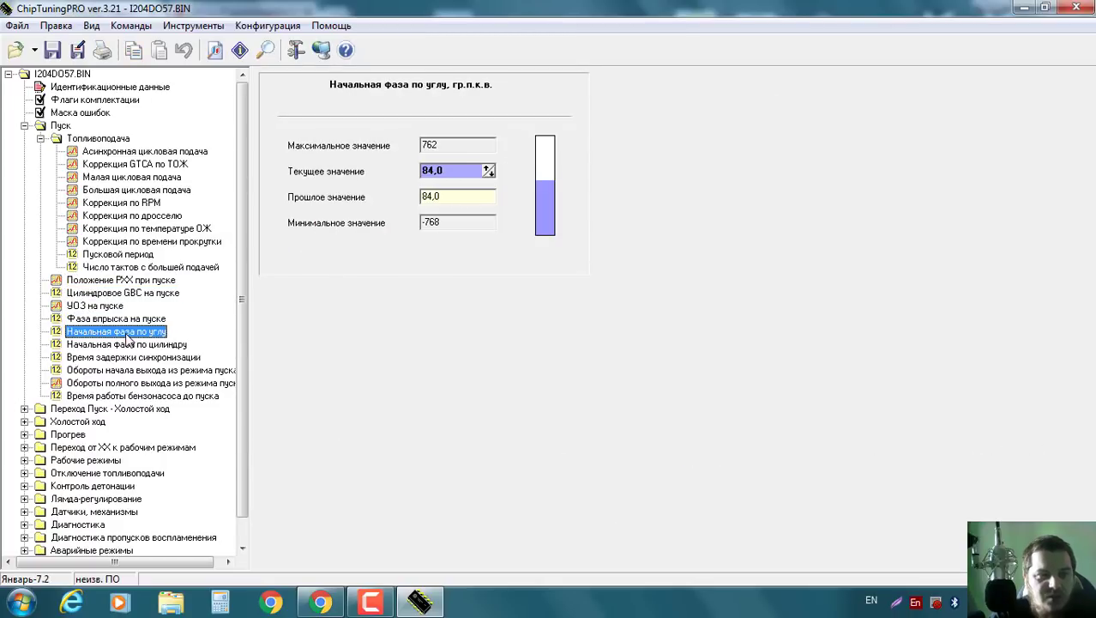
left_click(144, 345)
left_click(155, 357)
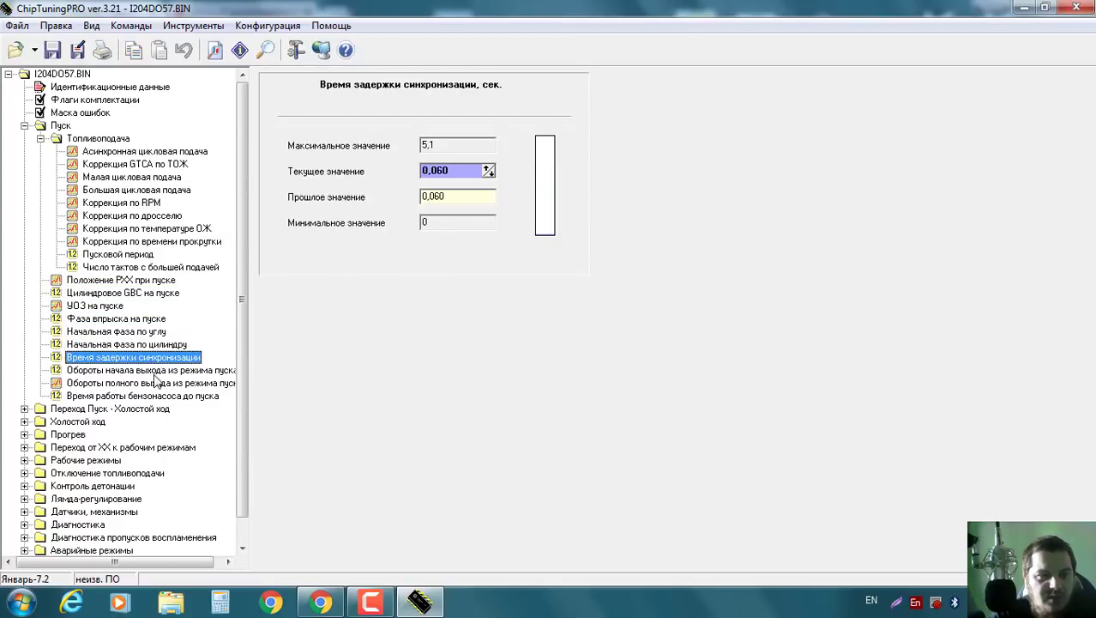
left_click(158, 370)
left_click(165, 383)
left_click(145, 396)
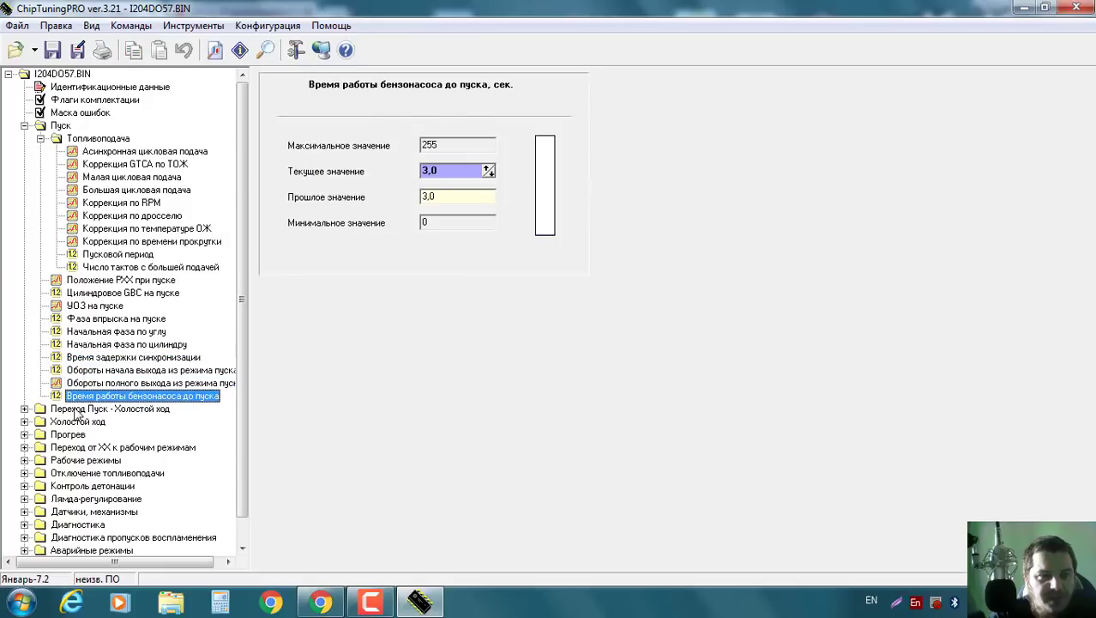
left_click(24, 126)
left_click(24, 139)
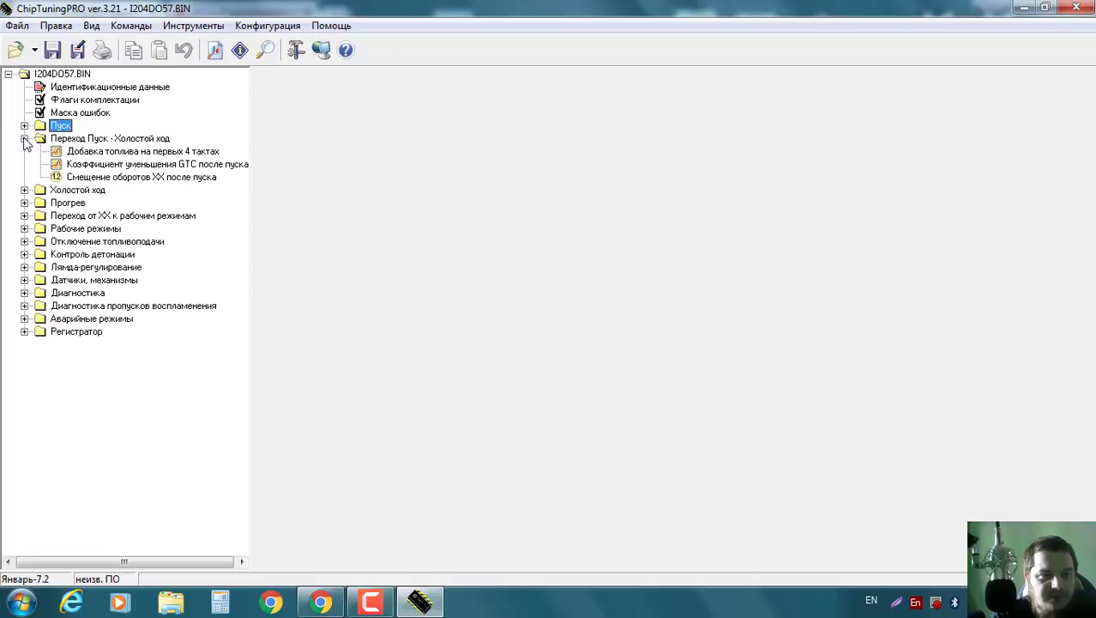
left_click(114, 152)
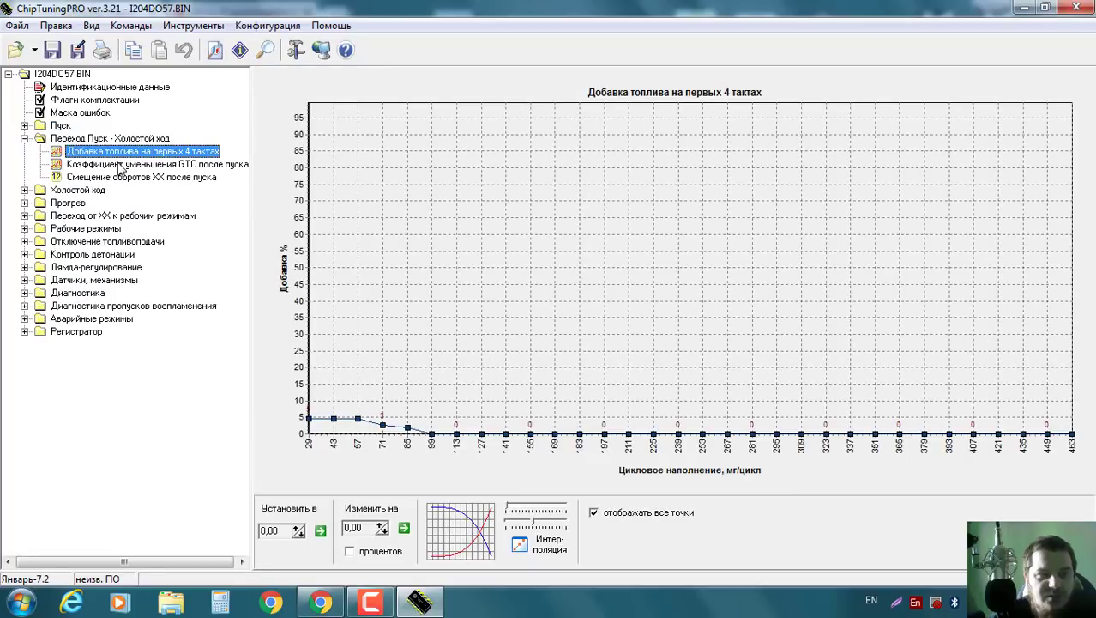
left_click(122, 163)
left_click(25, 138)
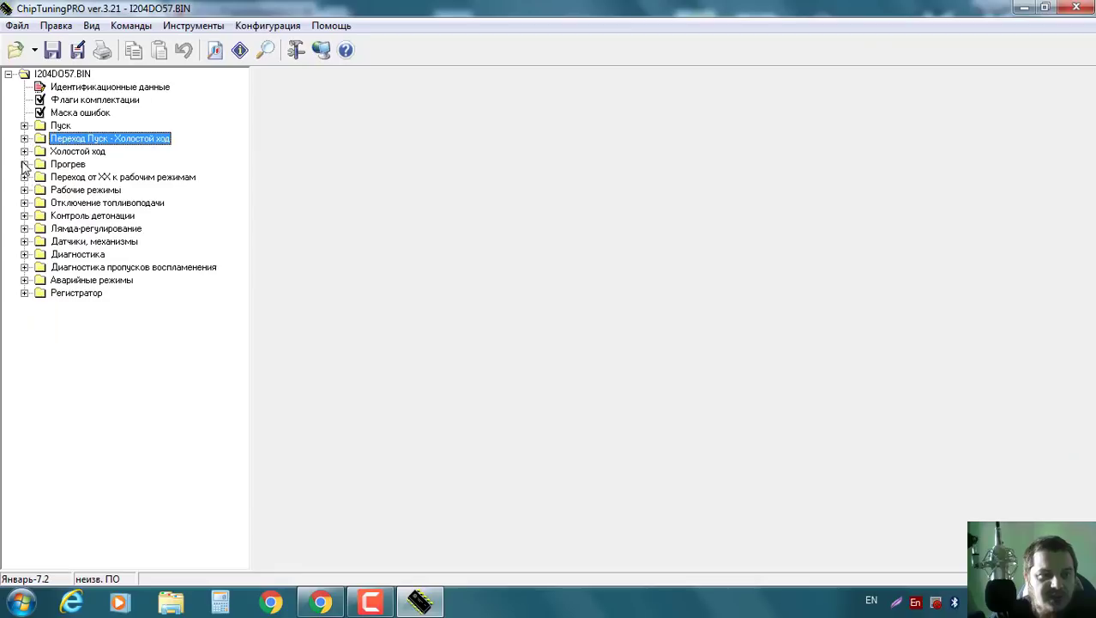
left_click(25, 151)
left_click(118, 164)
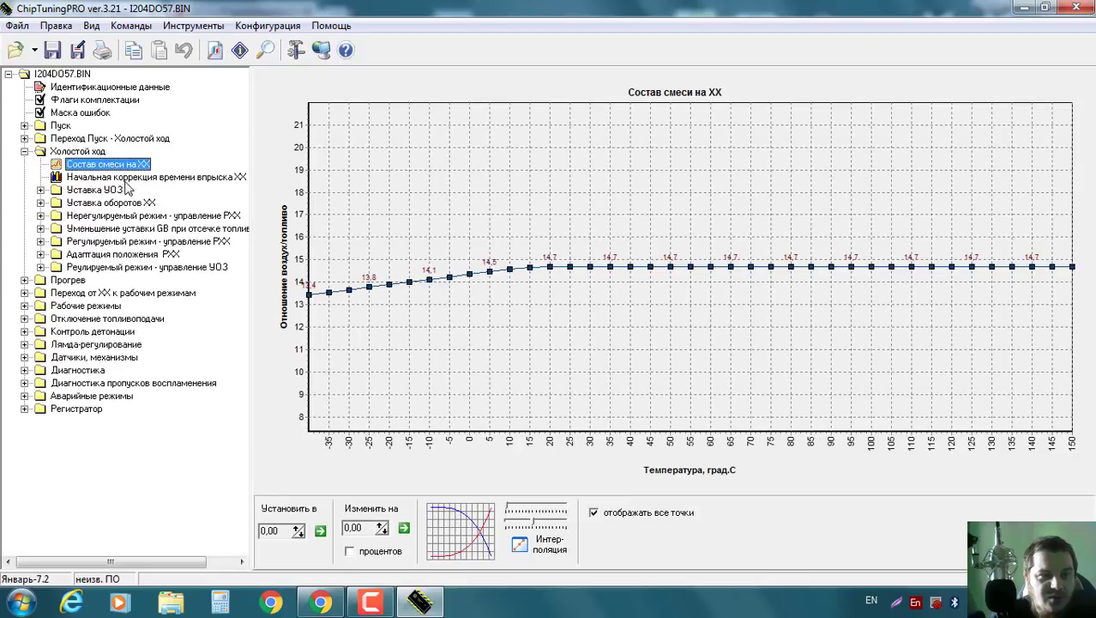
left_click(40, 189)
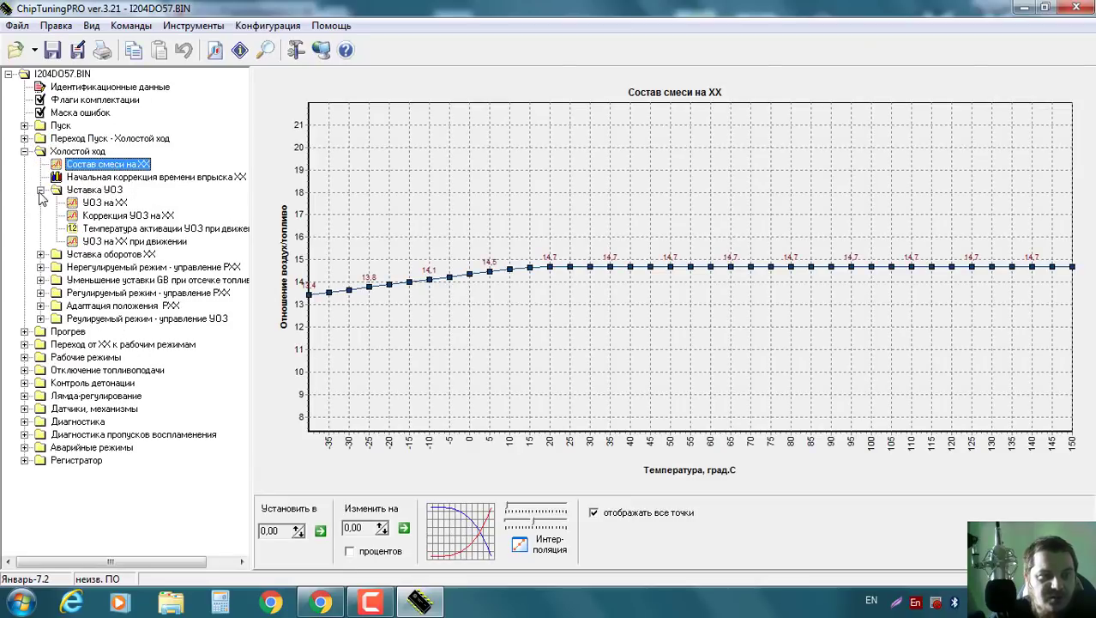
left_click(117, 203)
left_click(121, 215)
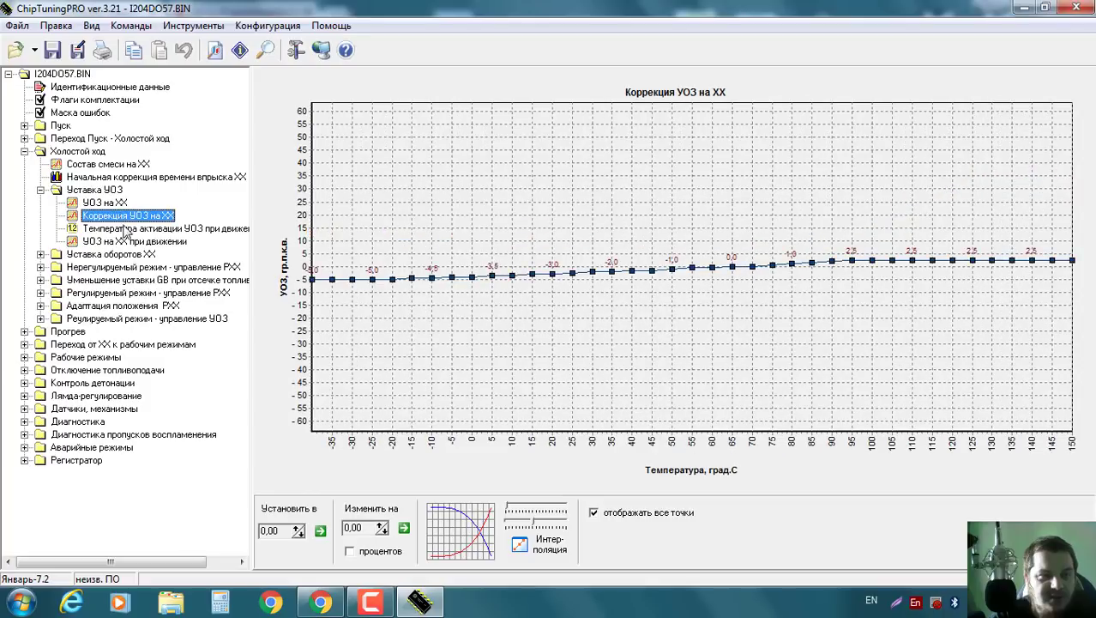
left_click(40, 255)
left_click(107, 268)
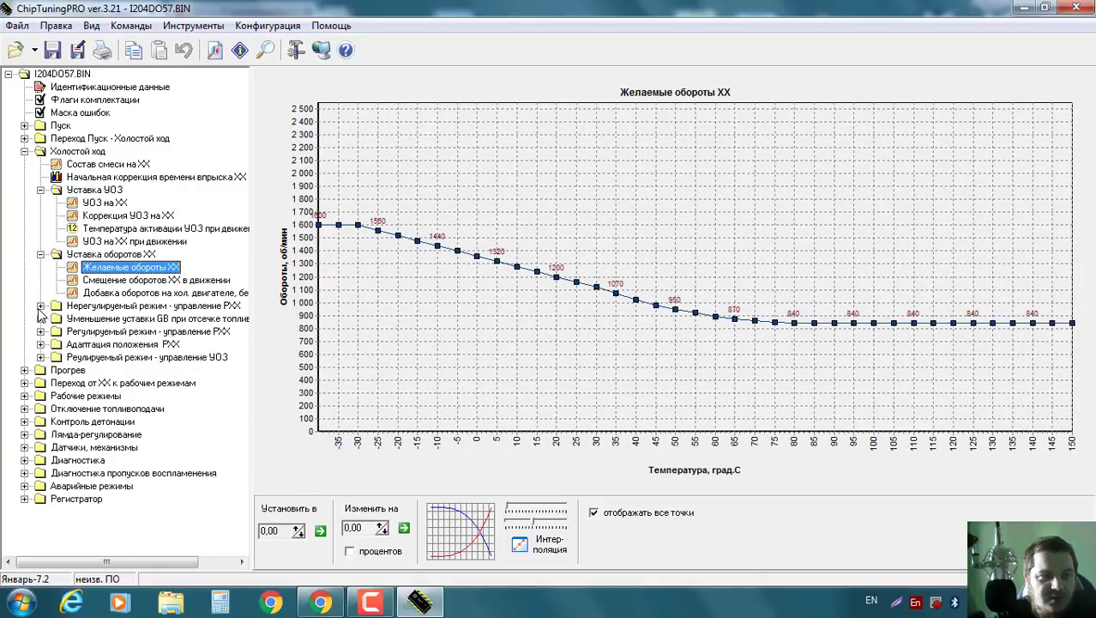
left_click(40, 305)
left_click(137, 332)
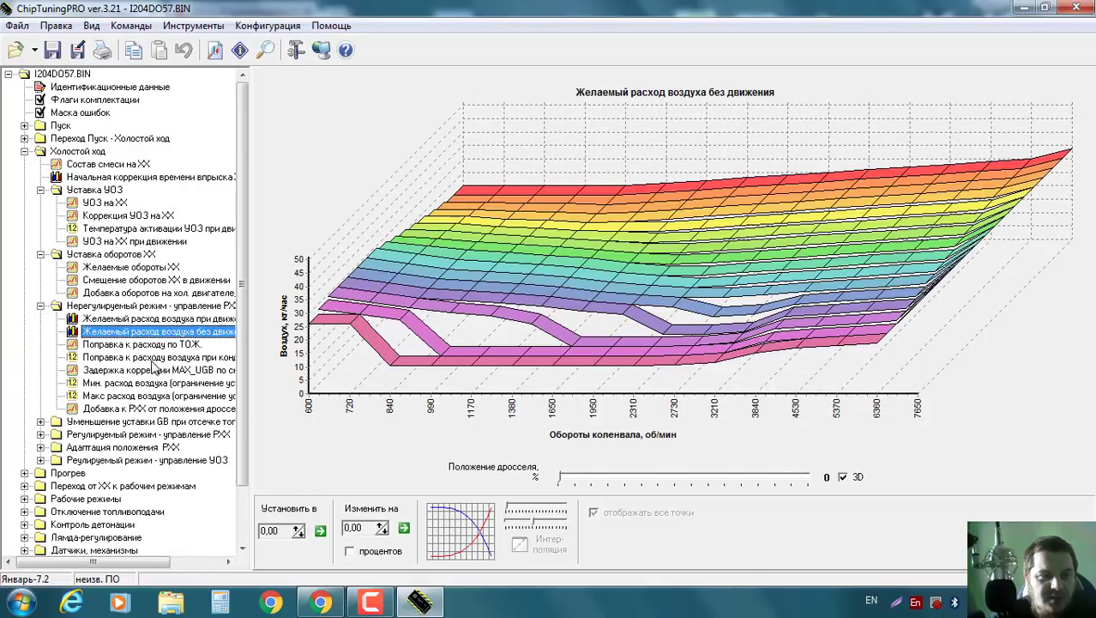
left_click(155, 357)
left_click(160, 369)
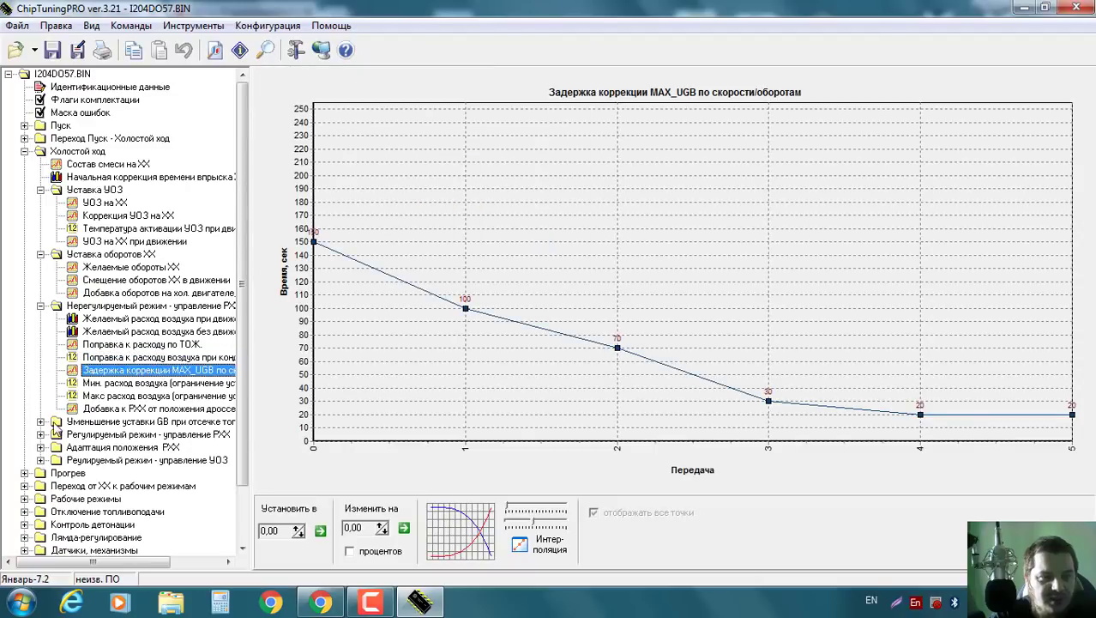
left_click(41, 421)
scroll(137, 400, "down", 1)
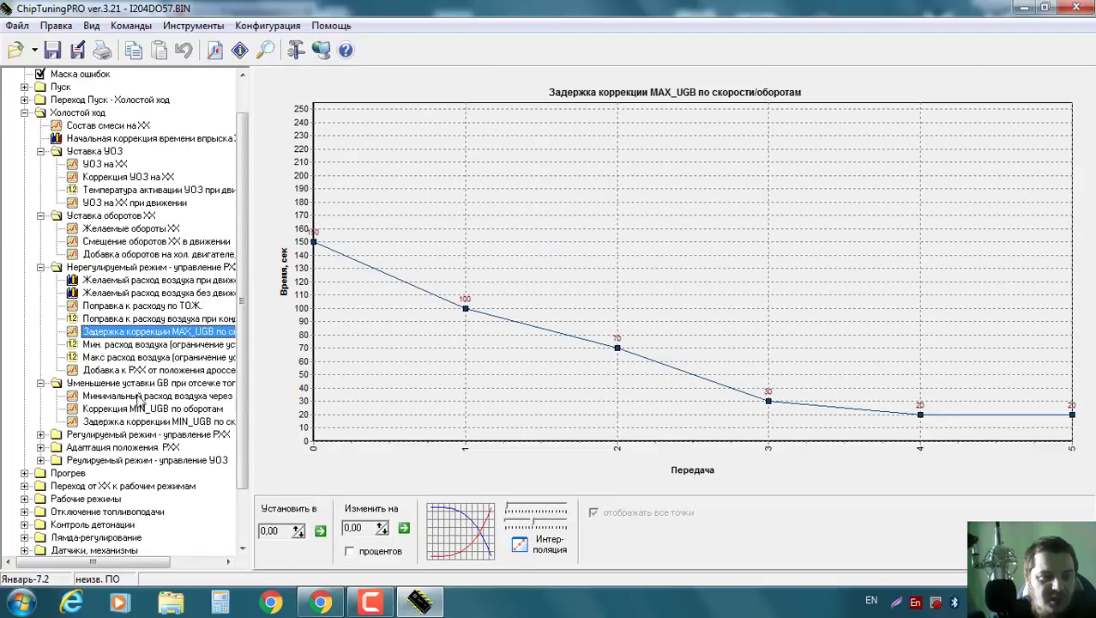
left_click(127, 397)
left_click(134, 409)
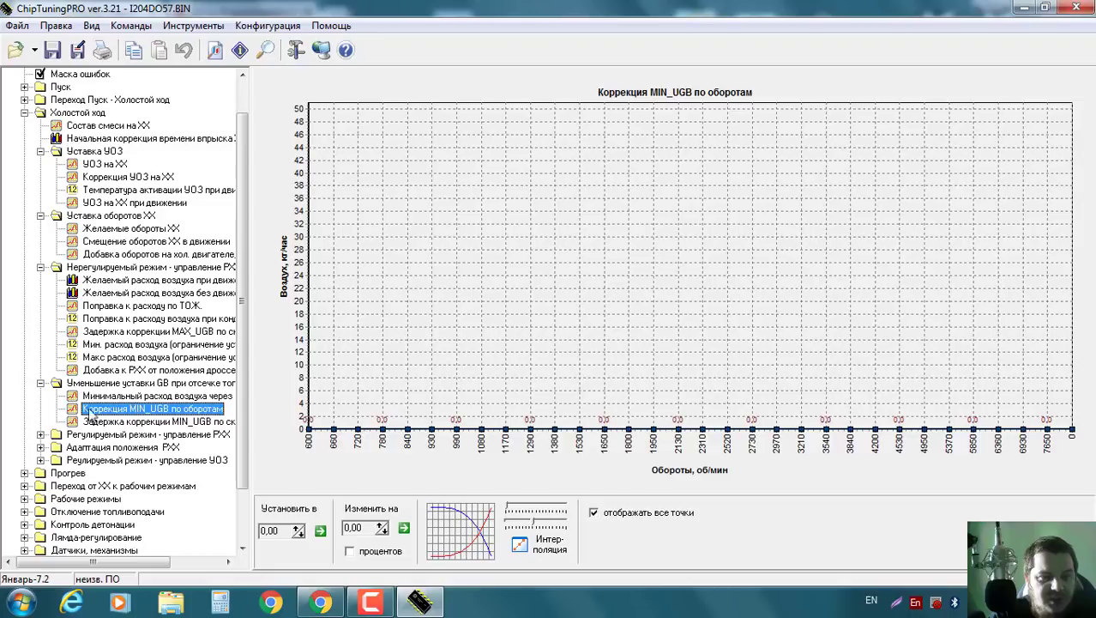
left_click(41, 434)
scroll(158, 415, "down", 1)
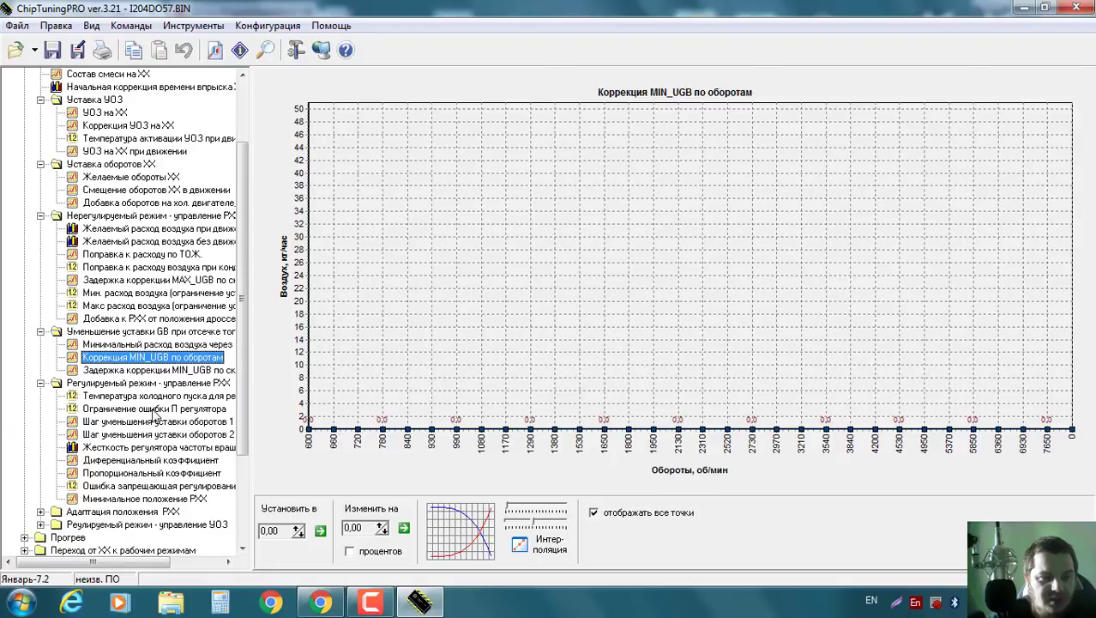
left_click(153, 410)
left_click(147, 434)
left_click(141, 421)
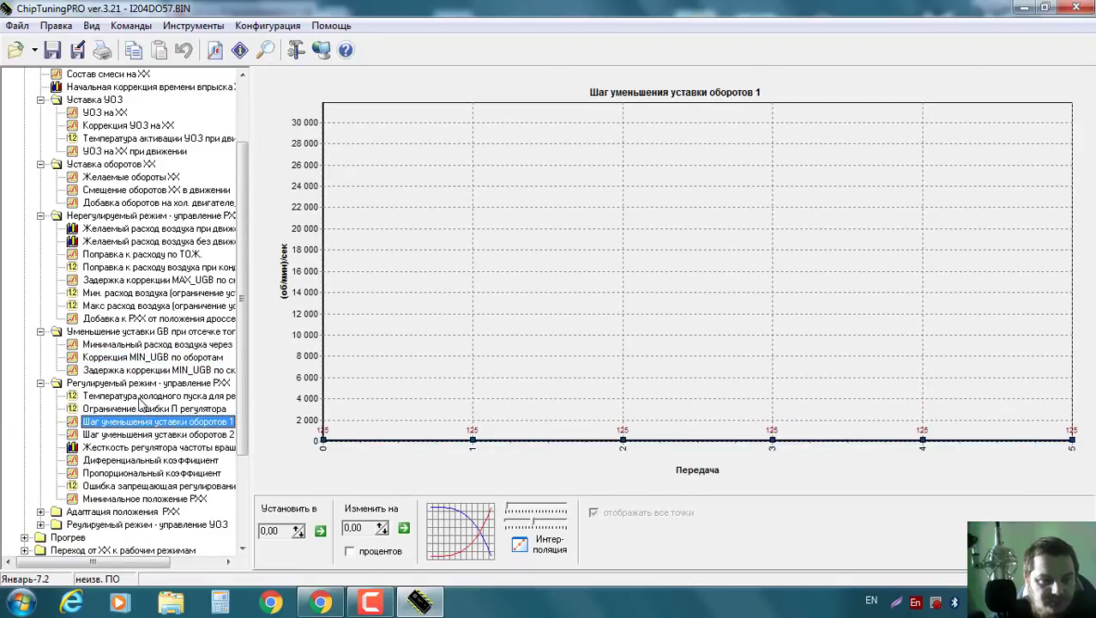
left_click(139, 397)
scroll(101, 212, "up", 2)
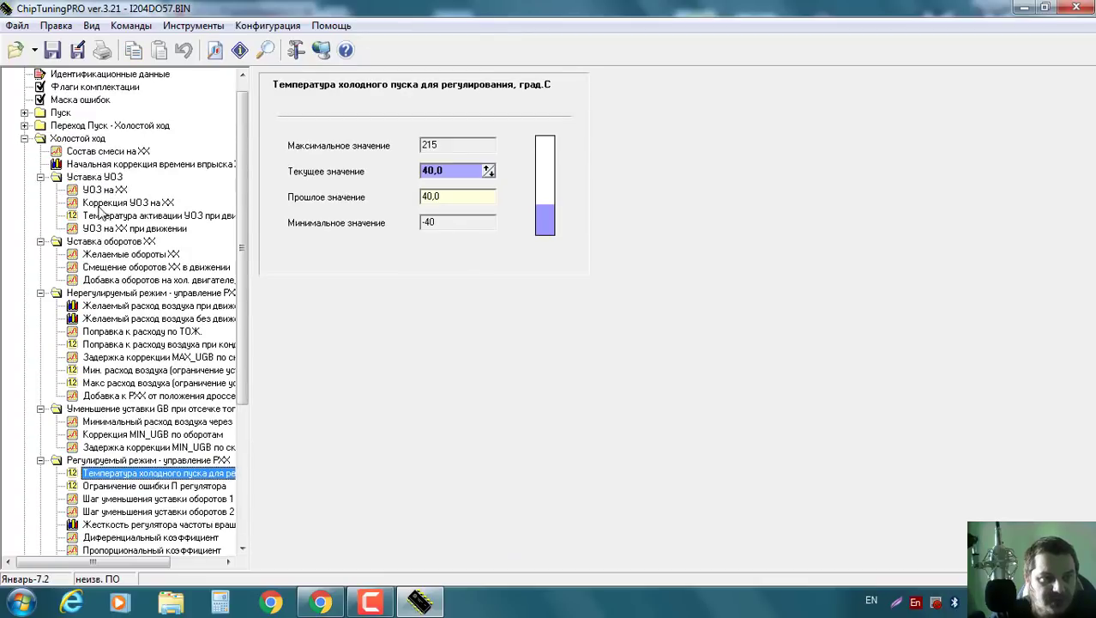
left_click(25, 139)
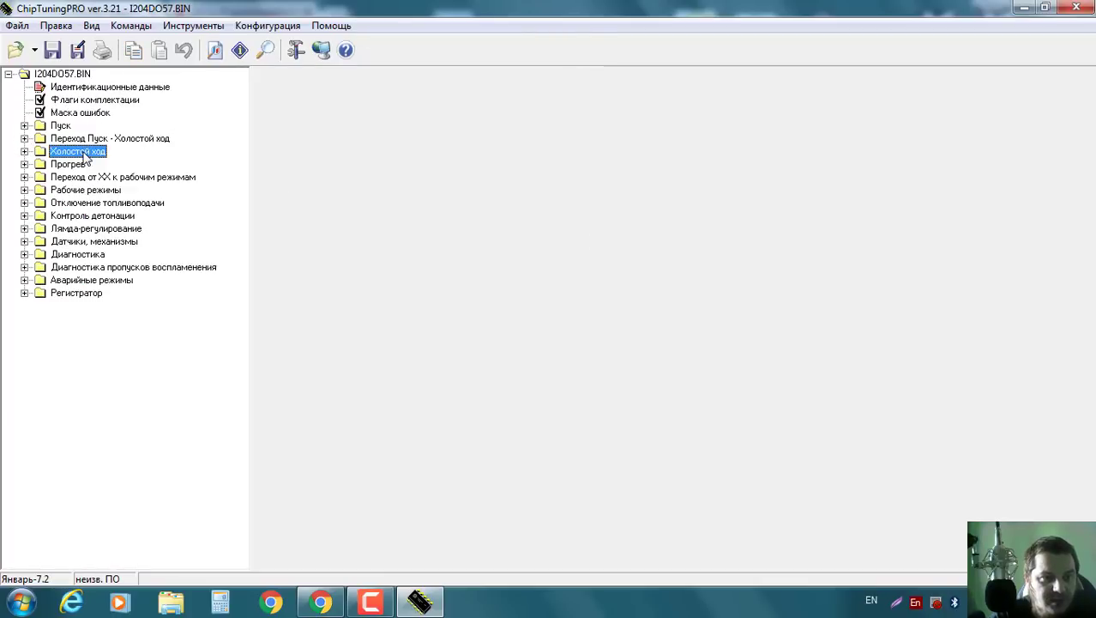
Expand Рабочие режимы > Состав смеси and view the base mixture correction and temperature-limit charts.
left_click(25, 163)
left_click(25, 164)
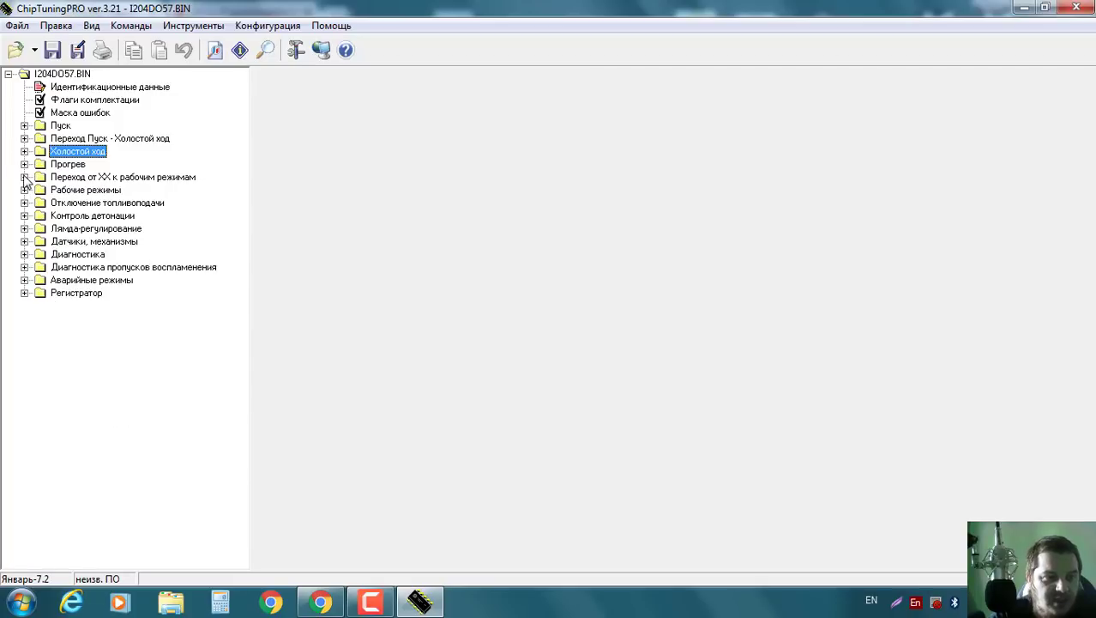
left_click(24, 190)
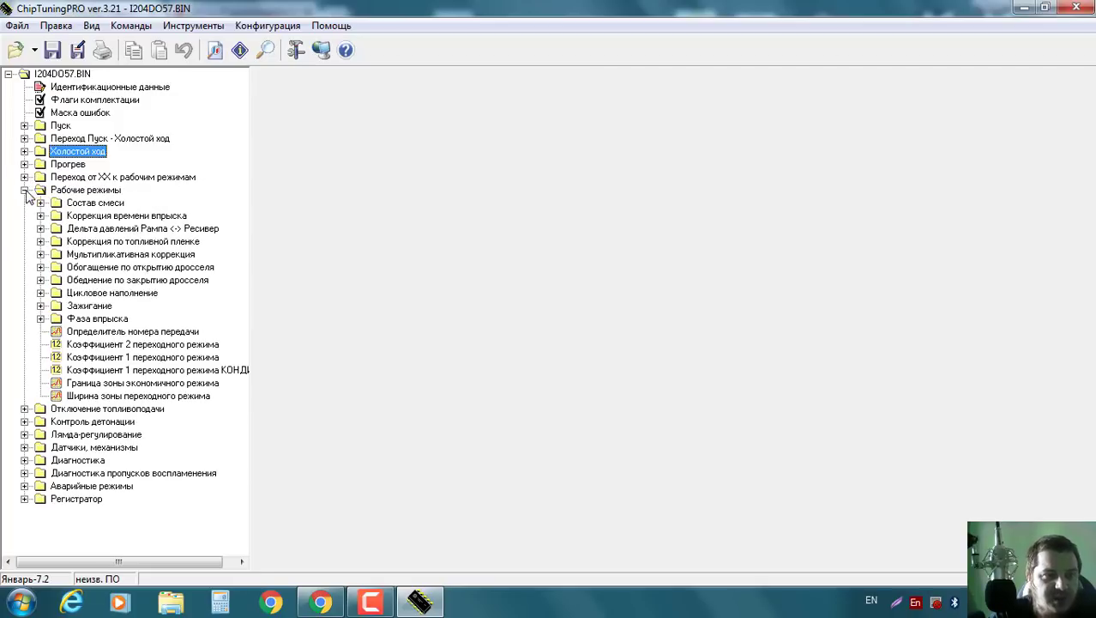
left_click(40, 203)
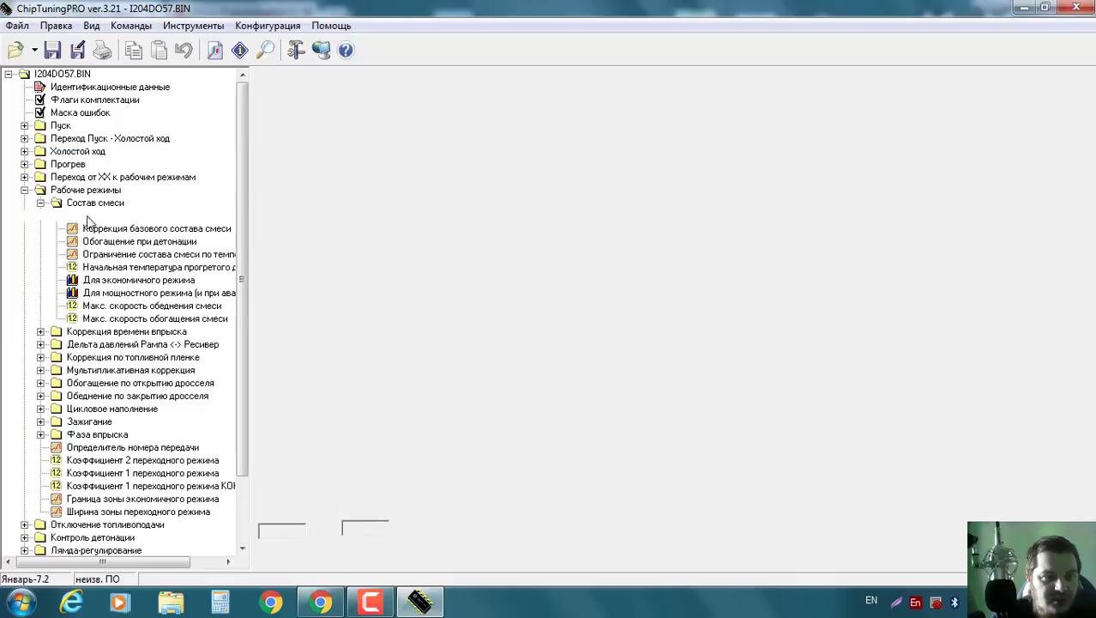
left_click(91, 227)
left_click(125, 255)
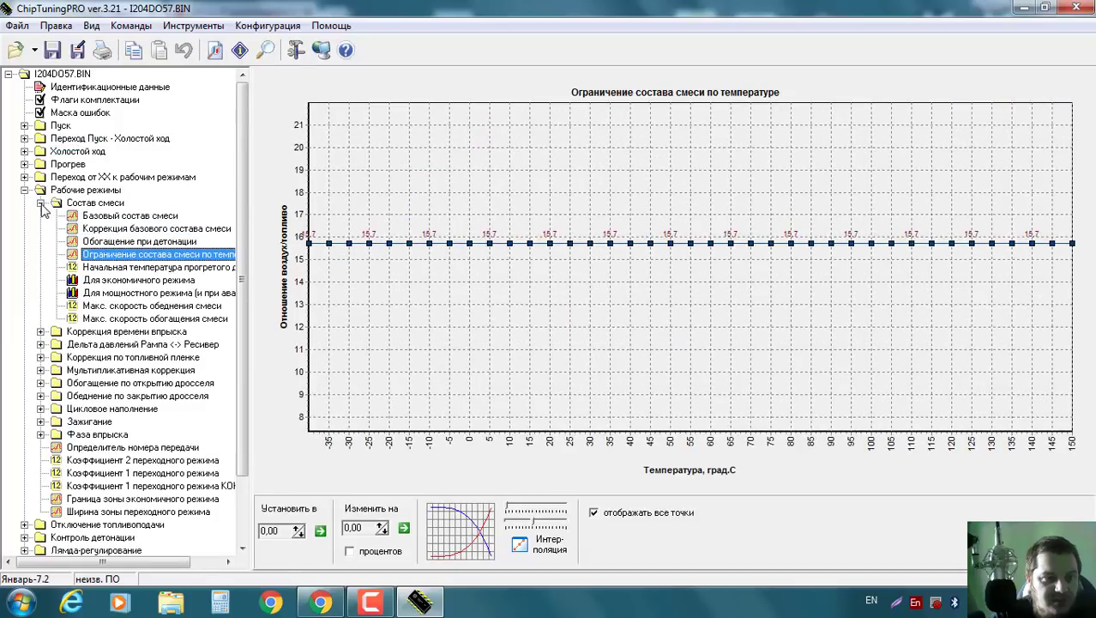
left_click(41, 203)
Browse the injection-time correction and ramp–receiver pressure delta groups, then collapse Рабочие режимы.
left_click(40, 215)
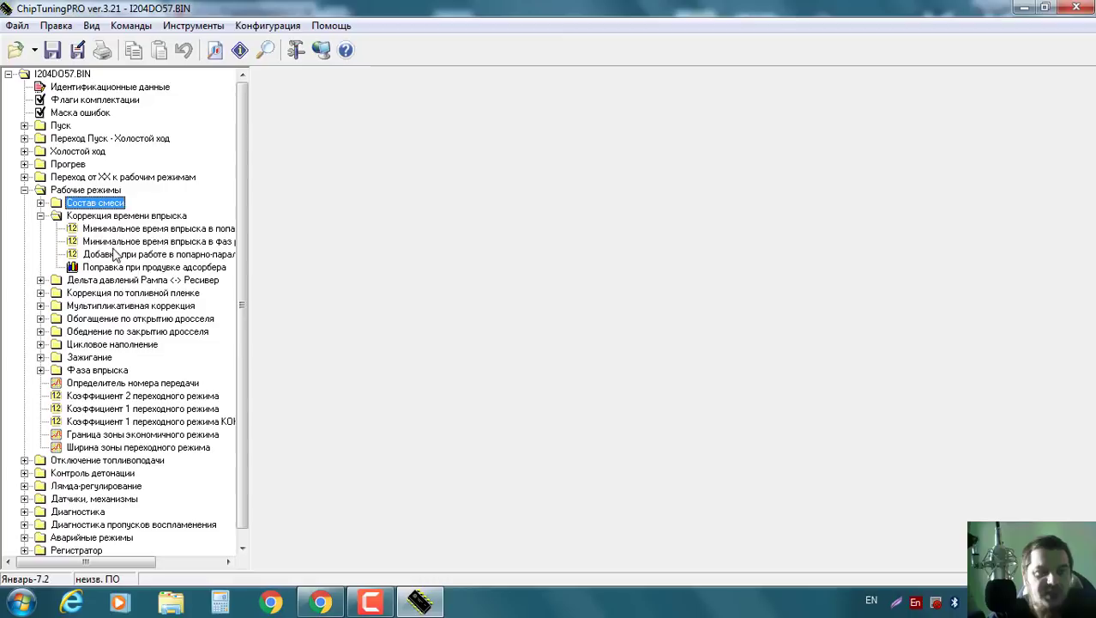
left_click(120, 242)
left_click(40, 216)
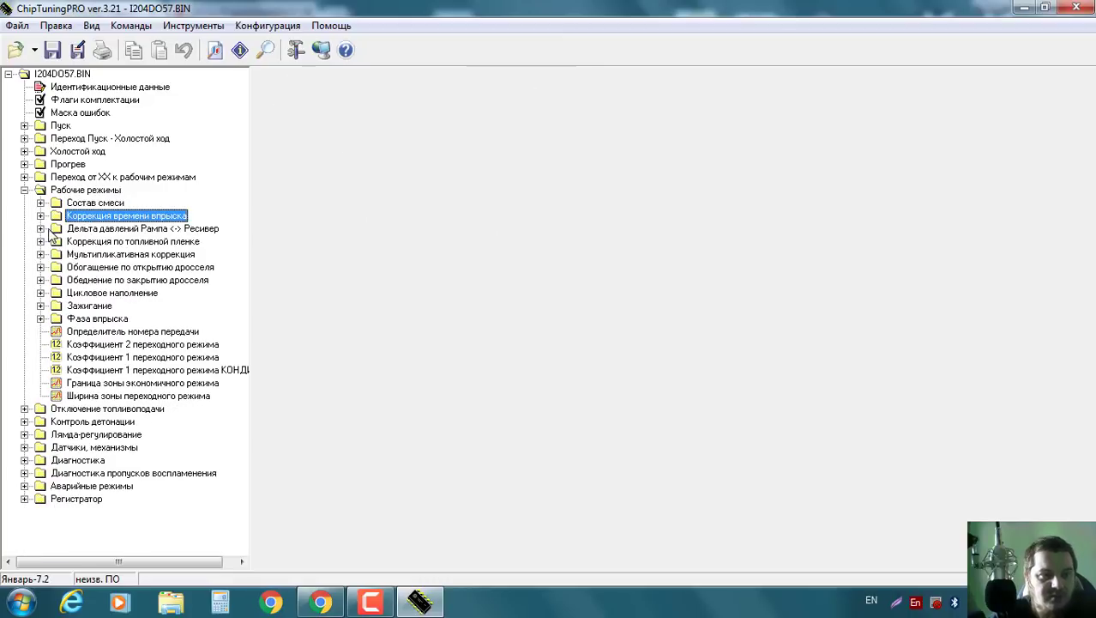
left_click(40, 228)
left_click(120, 255)
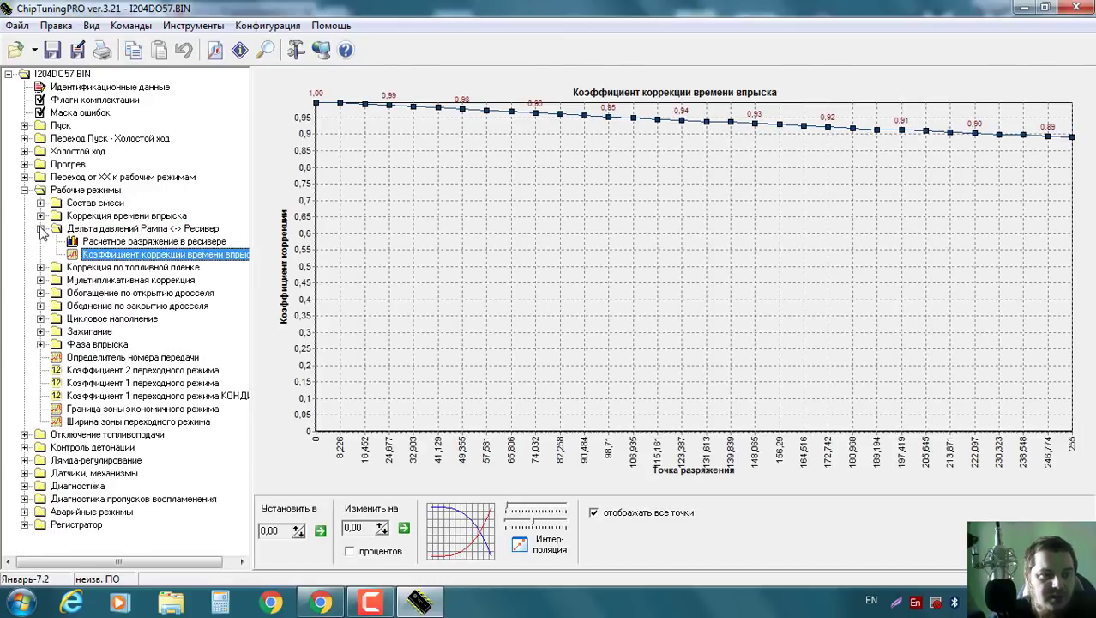
left_click(41, 228)
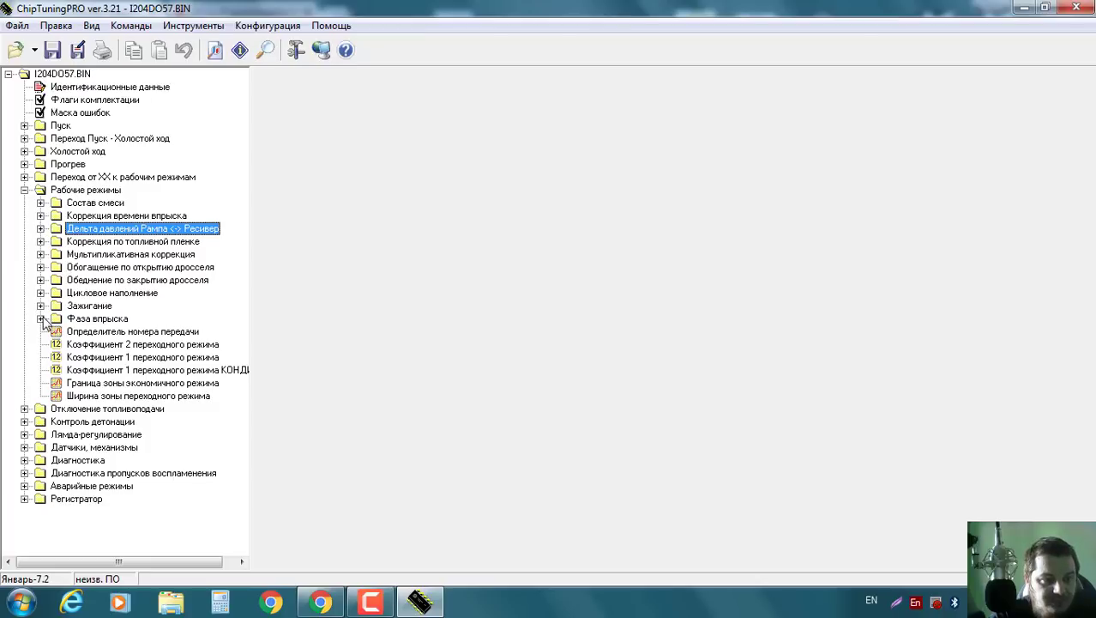
left_click(24, 190)
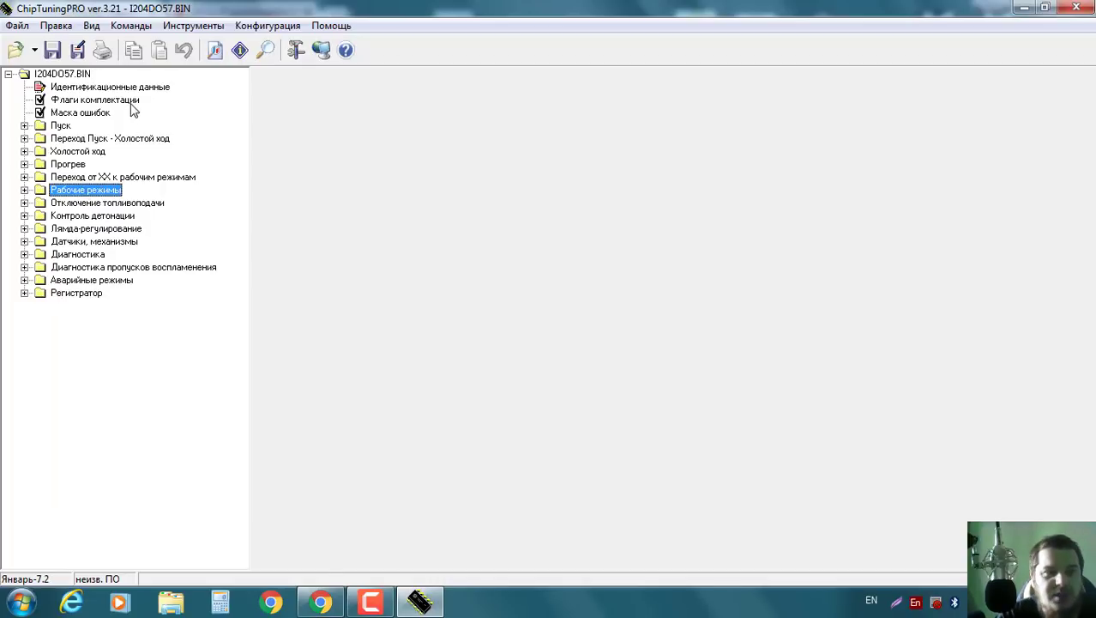
Open Датчики, механизмы > Вентилятор охлаждения двигателя > Температура включения вентилятора, showing 101,0.
left_click(122, 101)
left_click(126, 89)
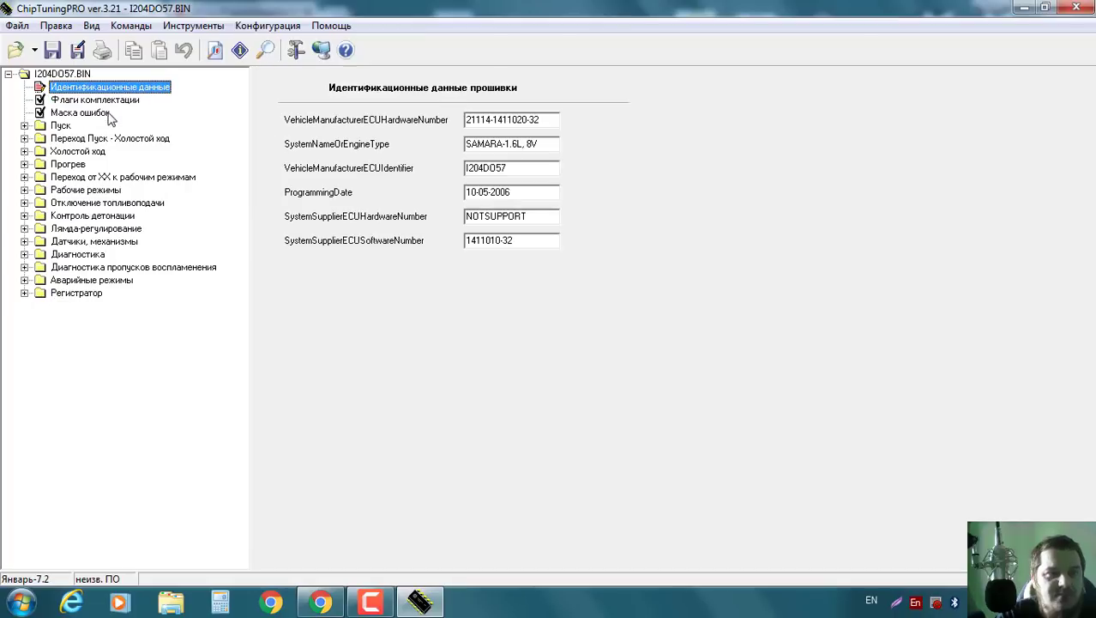
left_click(106, 115)
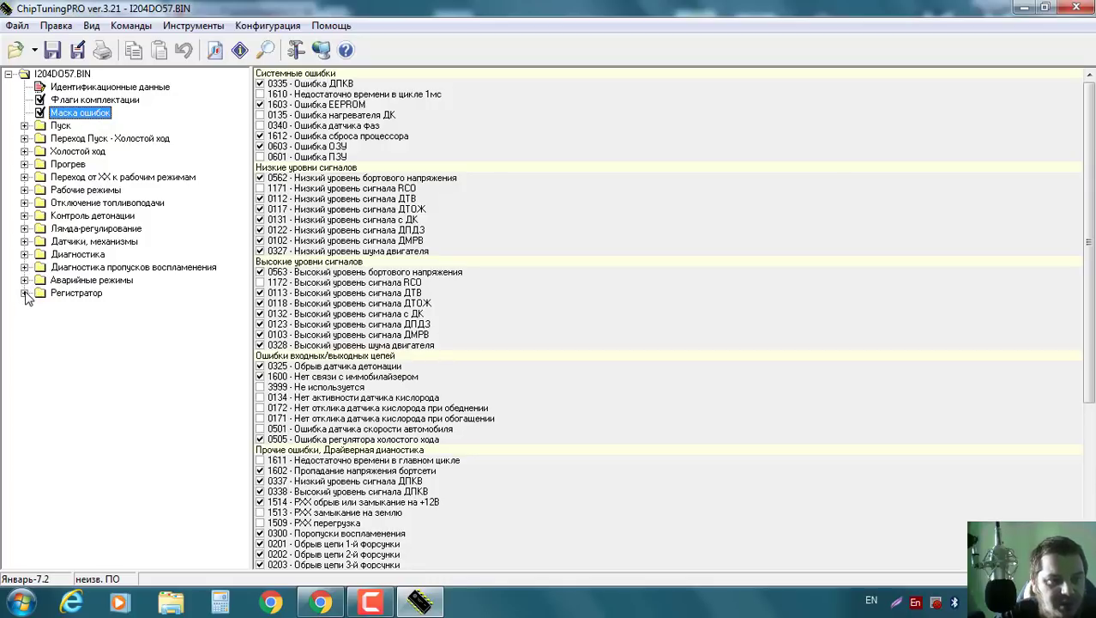
left_click(25, 241)
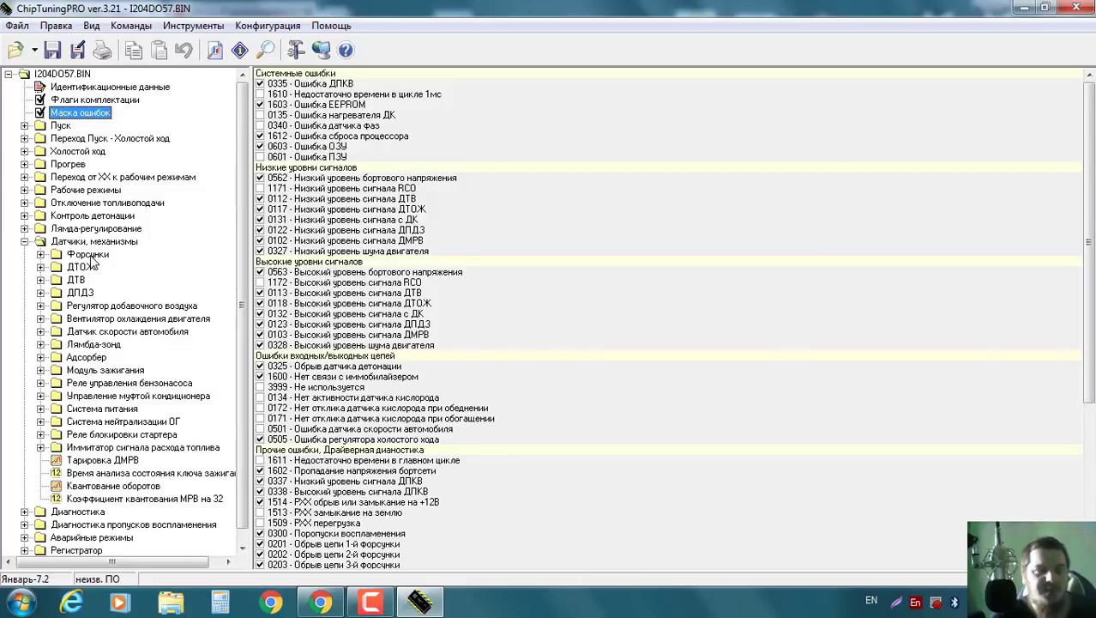
left_click(25, 229)
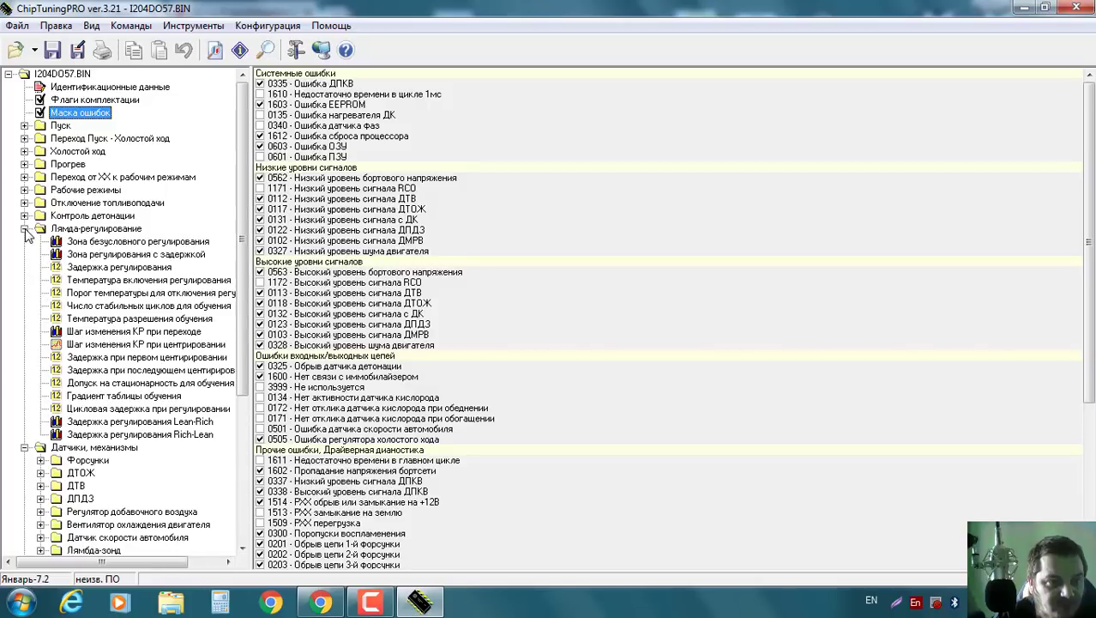
left_click(25, 229)
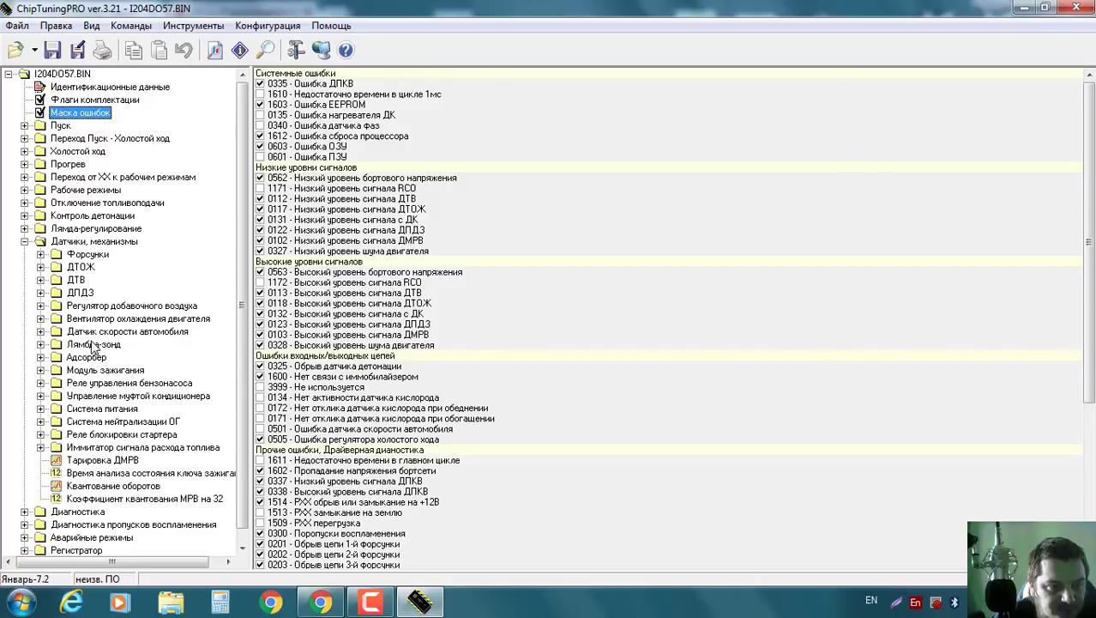
left_click(41, 318)
left_click(112, 332)
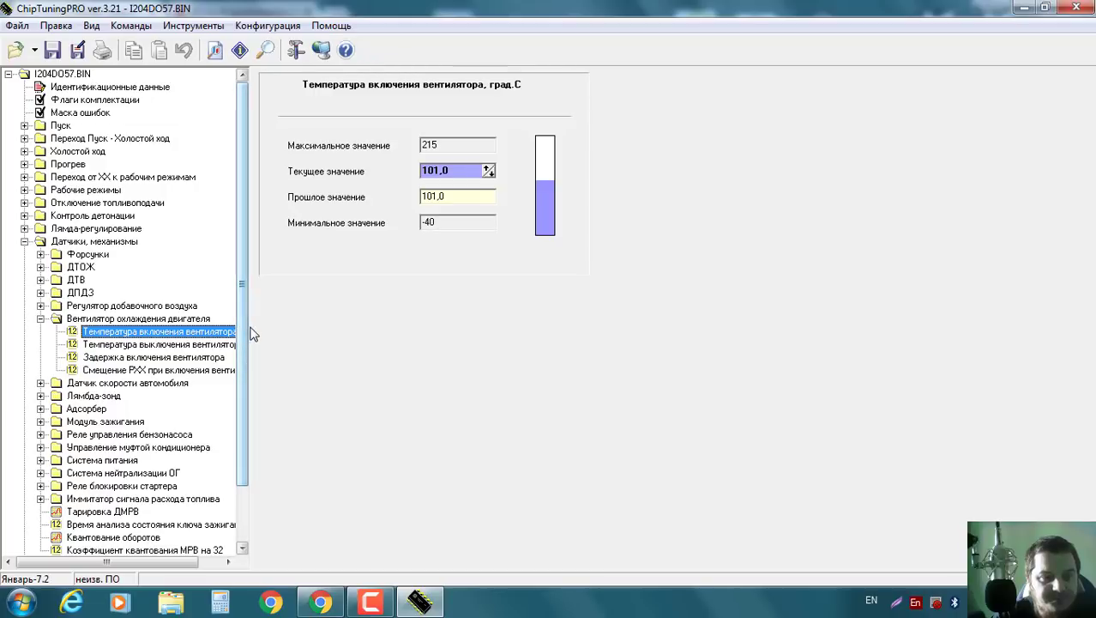
Lower the fan switch-on temperature from 101,0 to 92,0 °C.
left_click_drag(271, 328, 311, 330)
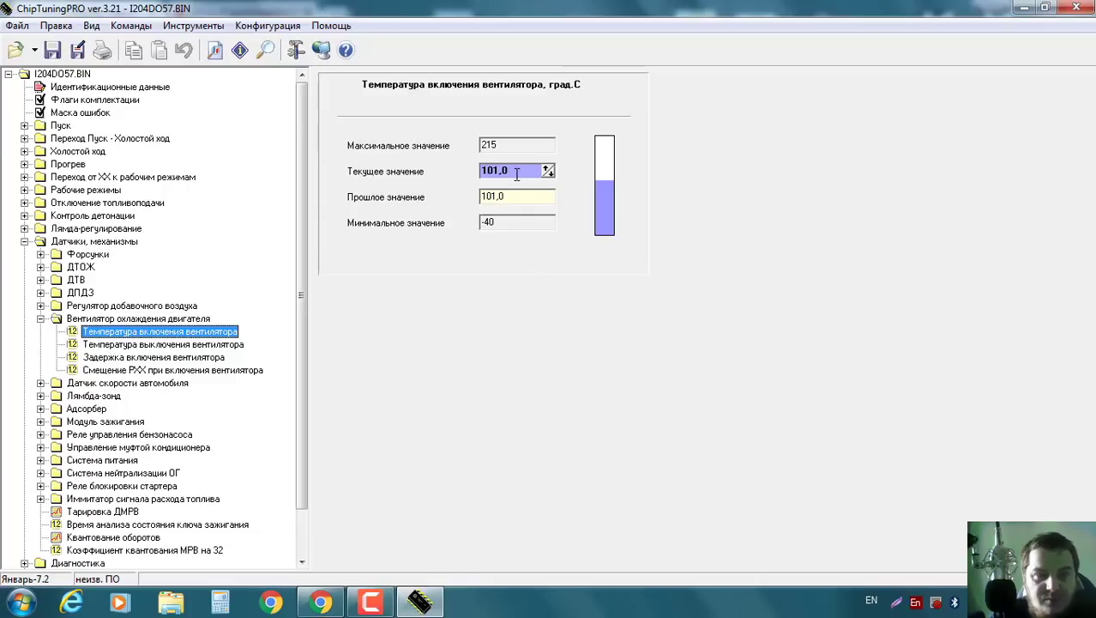
left_click(548, 174)
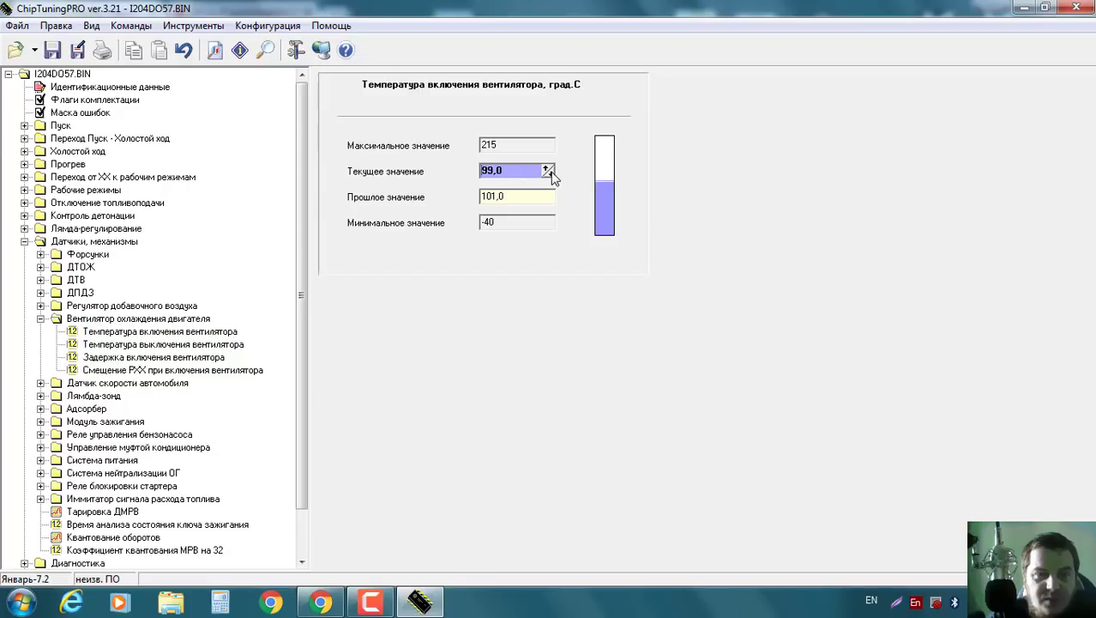
left_click(548, 173)
left_click(548, 173)
left_click(549, 171)
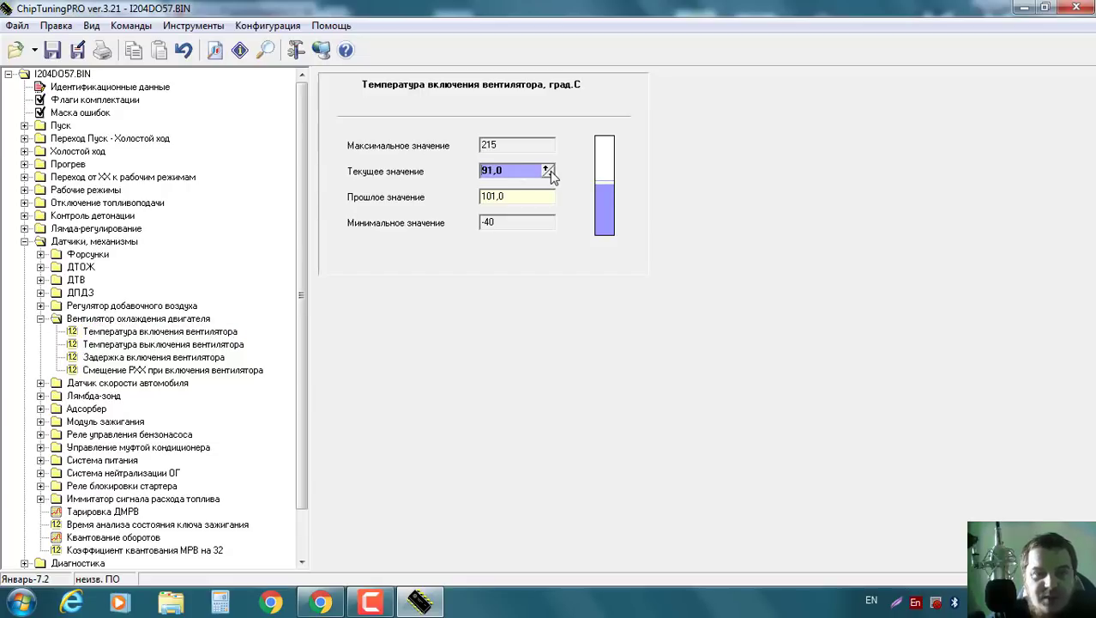
left_click(550, 171)
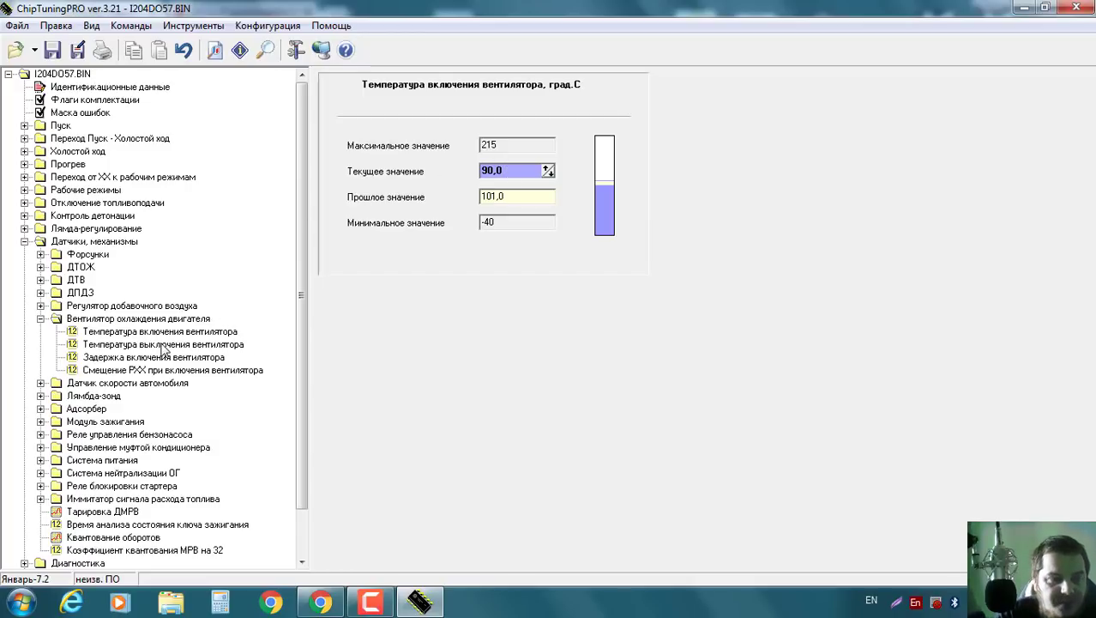
left_click(548, 168)
left_click(548, 167)
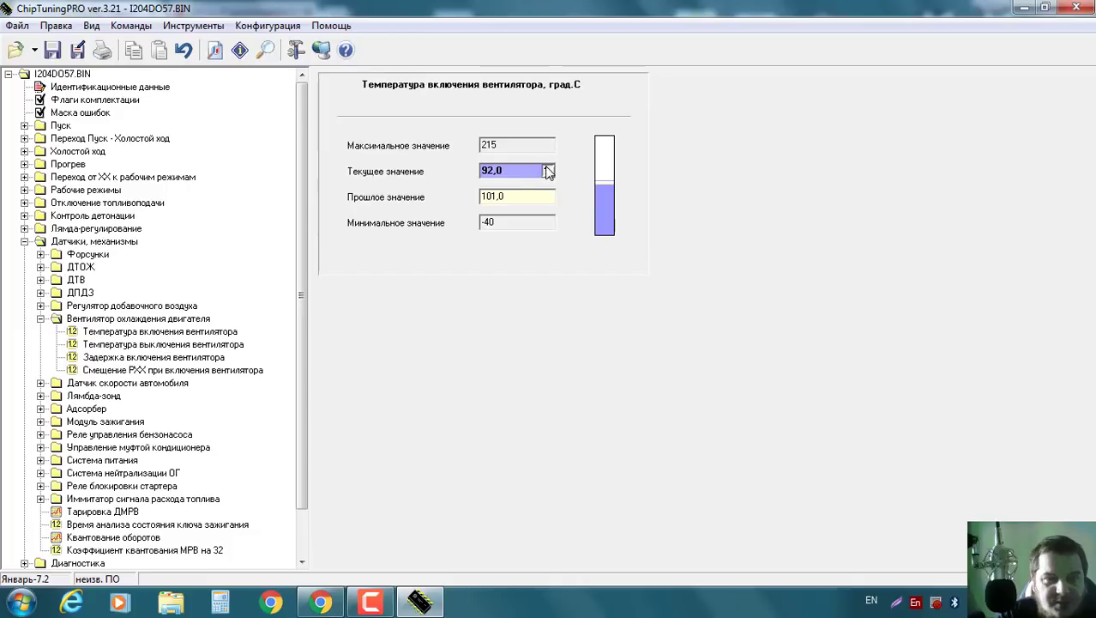
Lower the fan switch-off temperature from 98,0 to 90,0 °C.
left_click(165, 345)
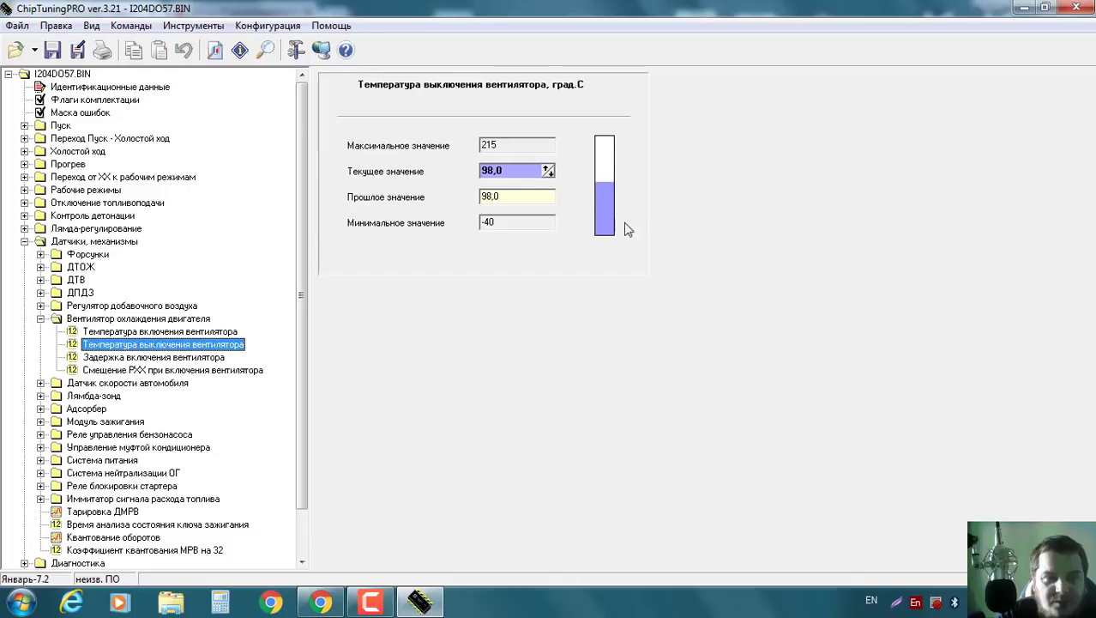
left_click(550, 171)
left_click(550, 171)
left_click(549, 171)
left_click(549, 172)
left_click(550, 171)
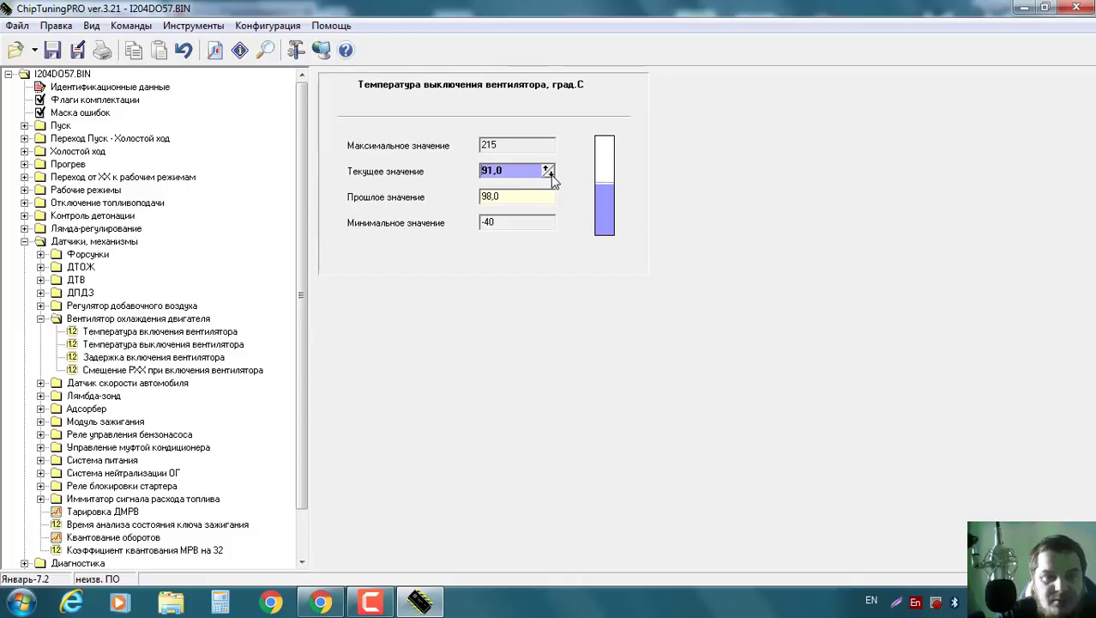
left_click(550, 172)
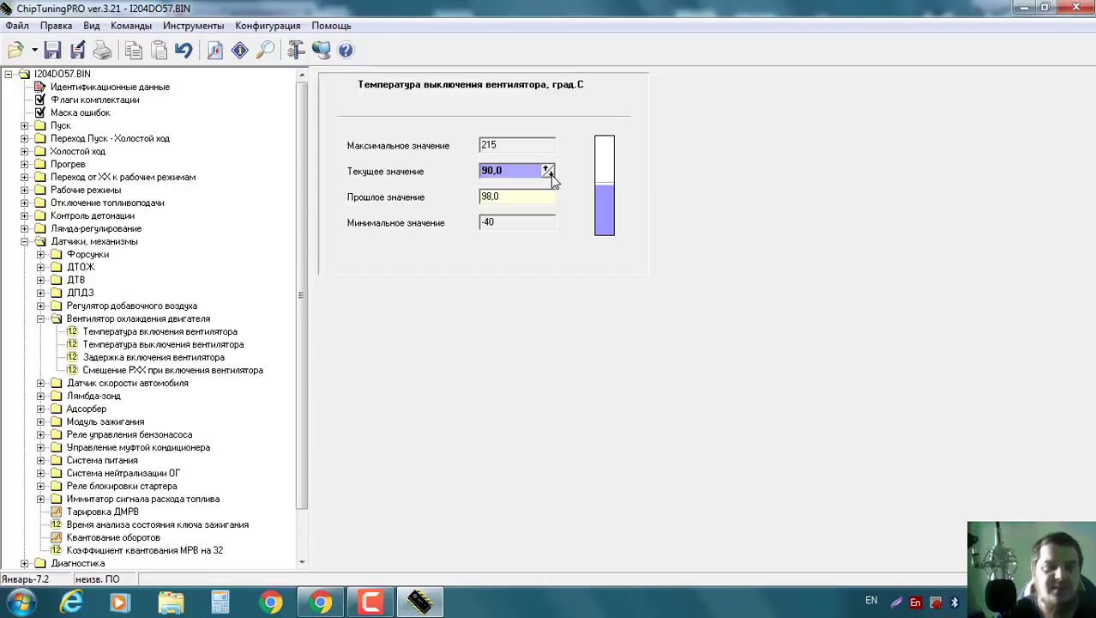
left_click(185, 361)
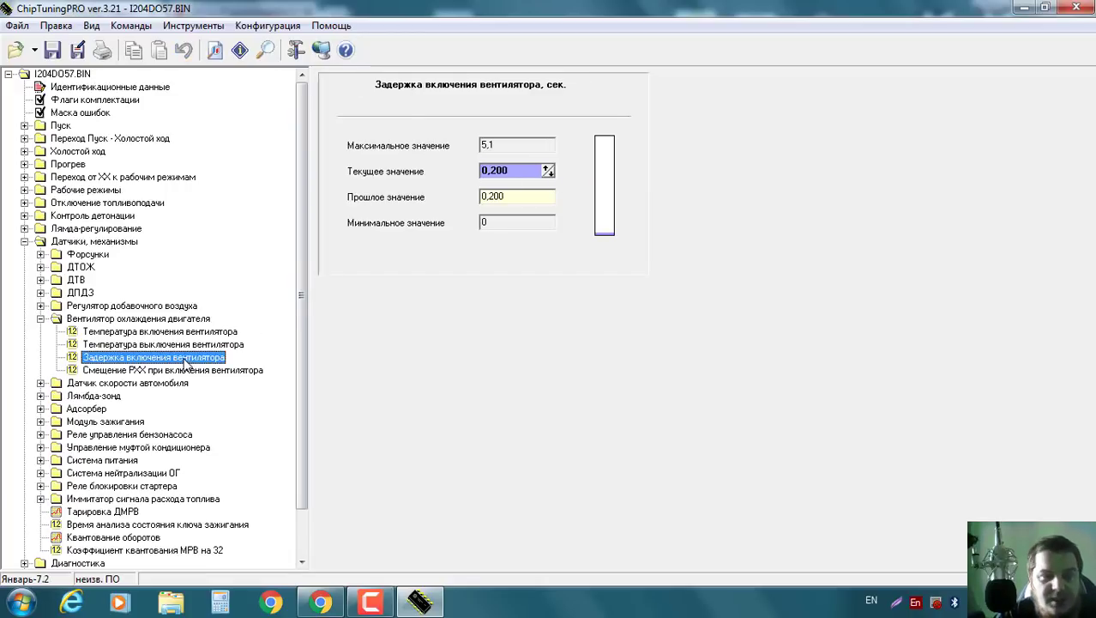
Review the fan idle-valve offset and Адсорбер cold and hot (25,0 s) purge times, then scroll the tree up.
left_click(137, 371)
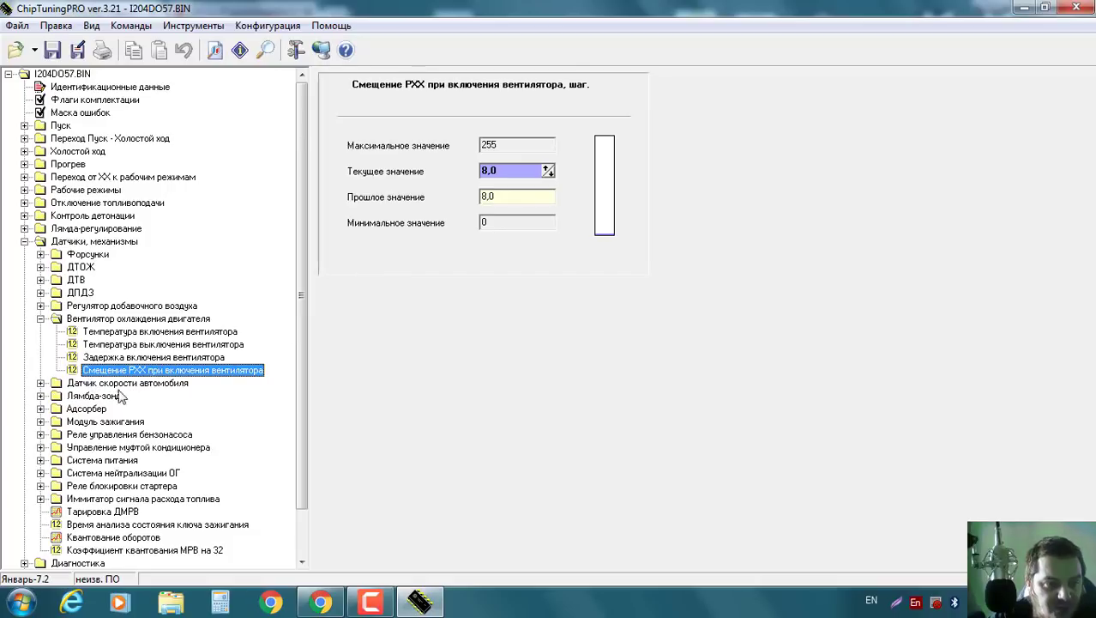
left_click(42, 408)
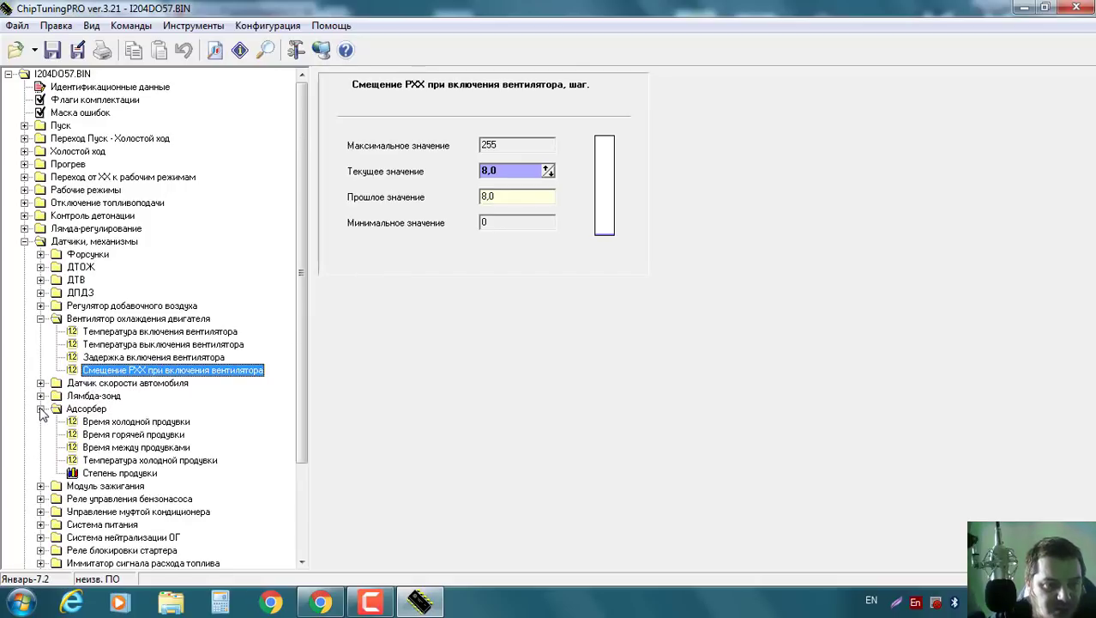
left_click(142, 423)
left_click(144, 435)
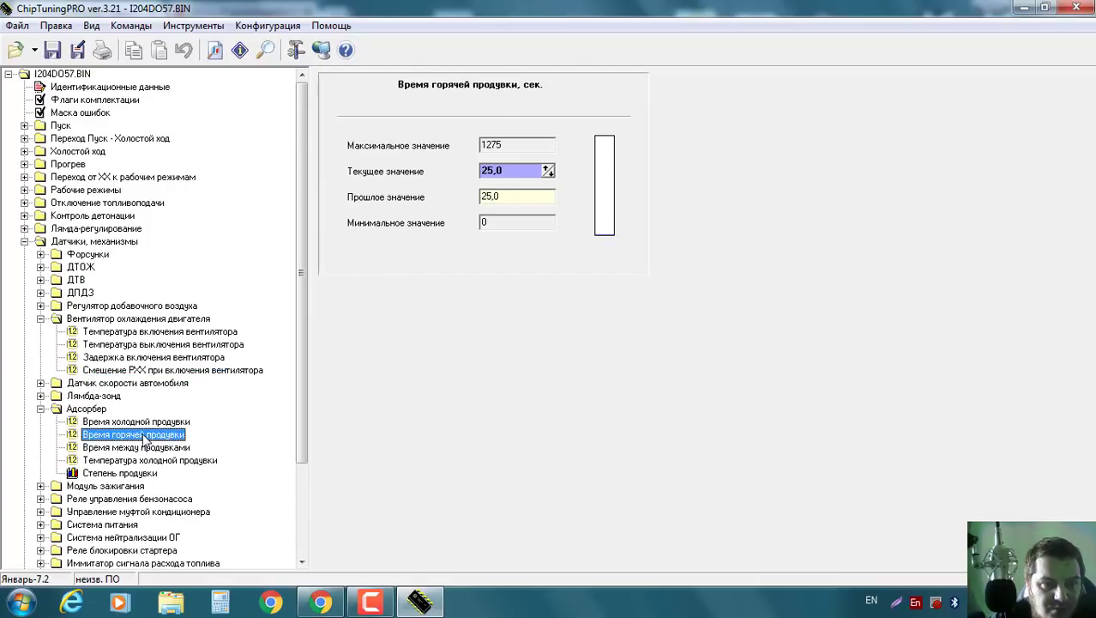
left_click(41, 408)
left_click_drag(302, 369, 305, 426)
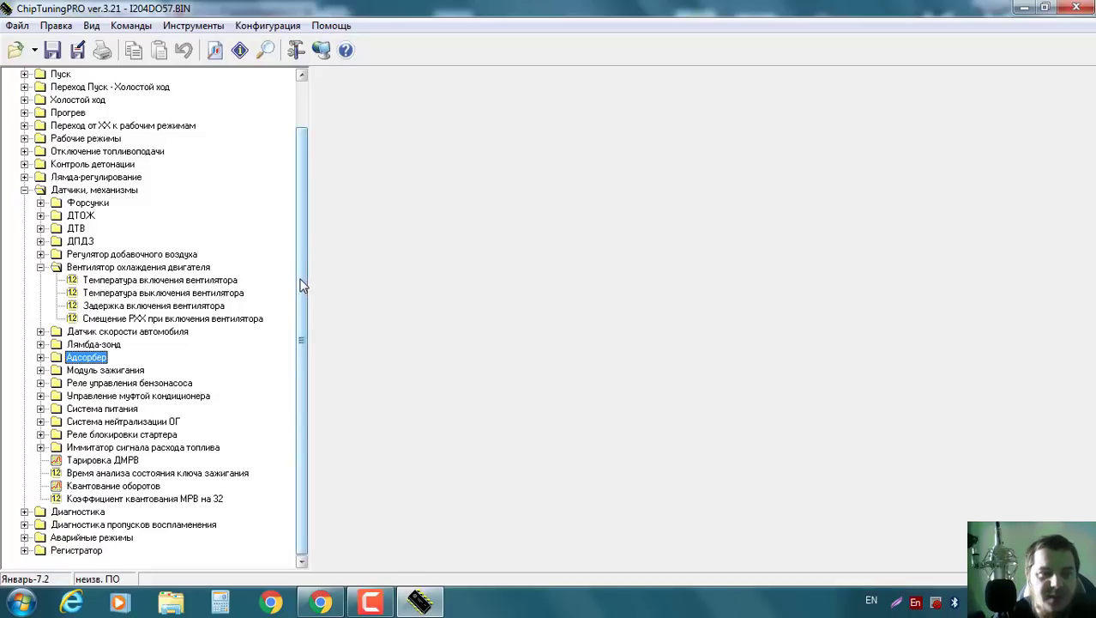
left_click_drag(302, 285, 309, 189)
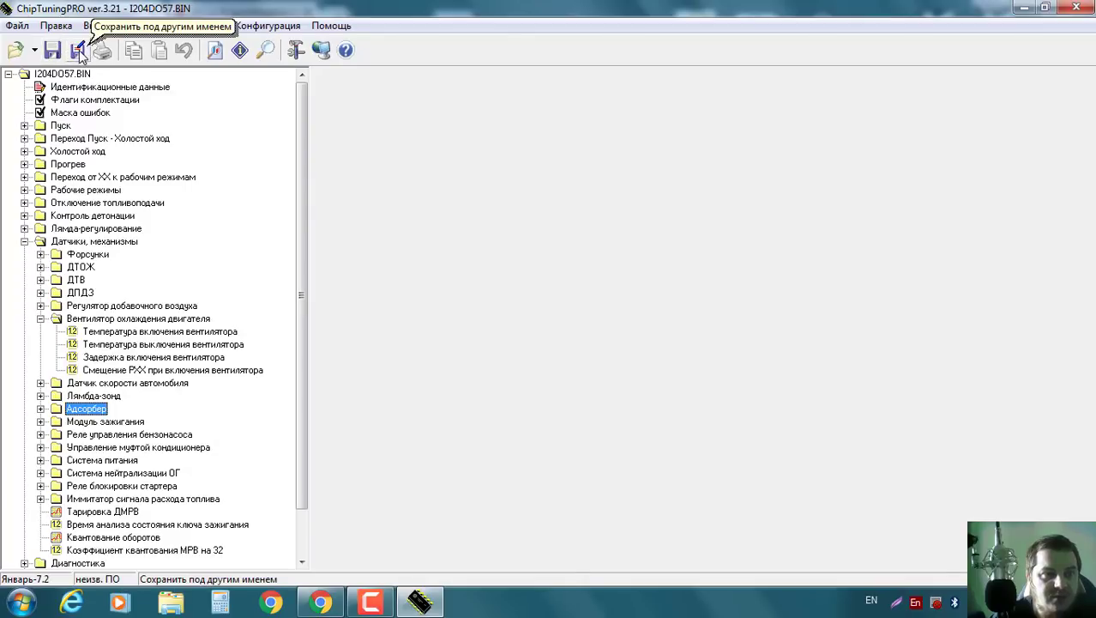
Save the firmware as I204DO57_без_ДФ_Евро_0.BIN and accept removing the extra checksum protection.
left_click(78, 51)
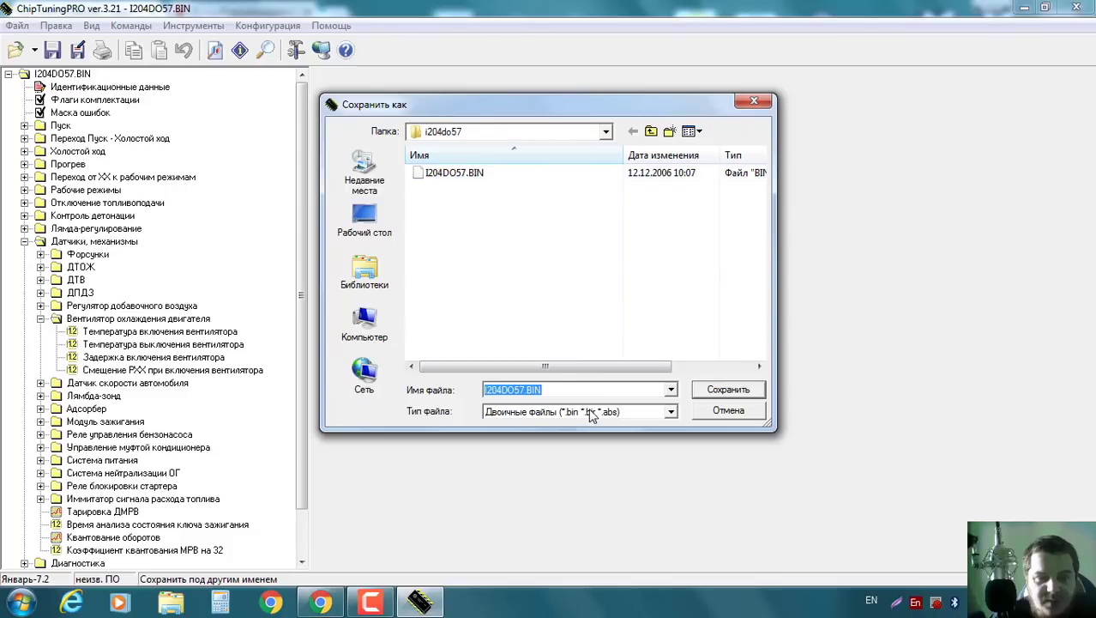
left_click(524, 390)
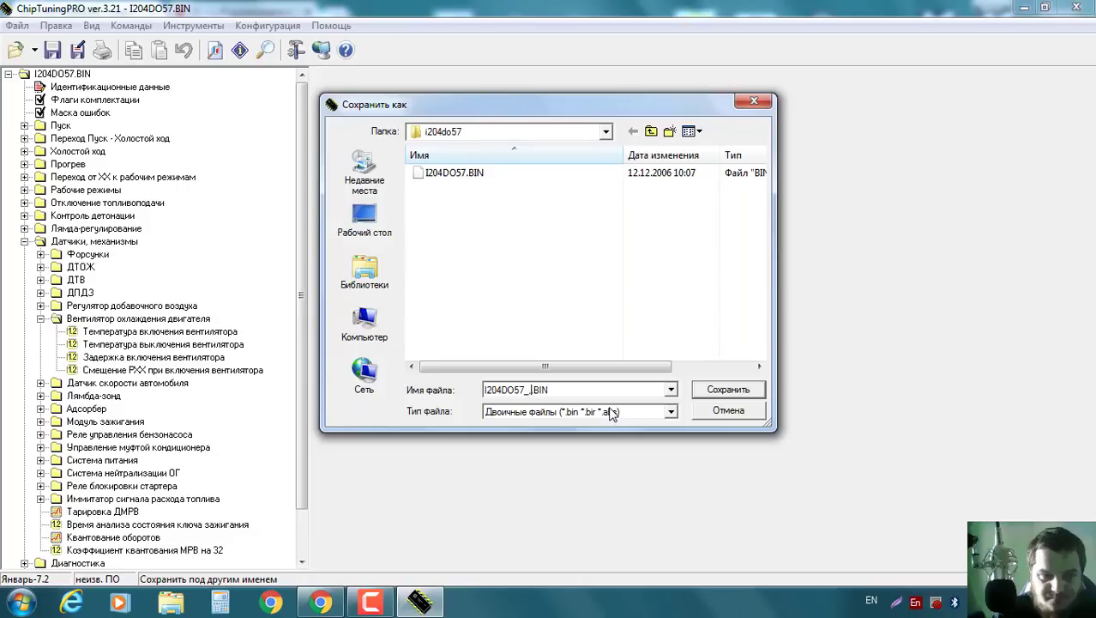
key("alt+shift")
type("без_")
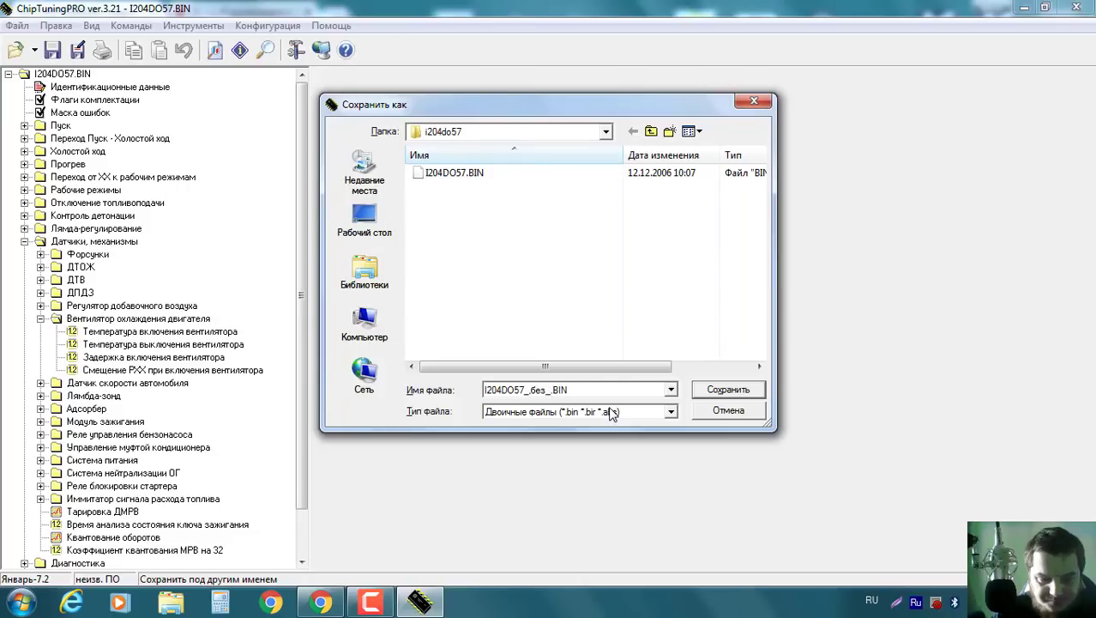
type("ДФ")
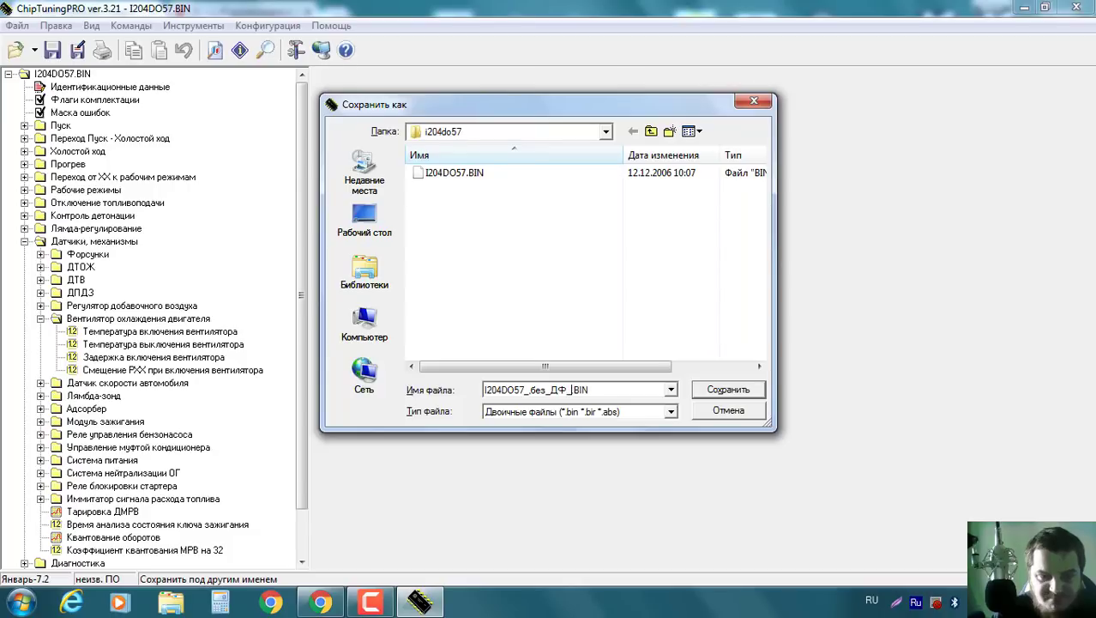
type("_Е")
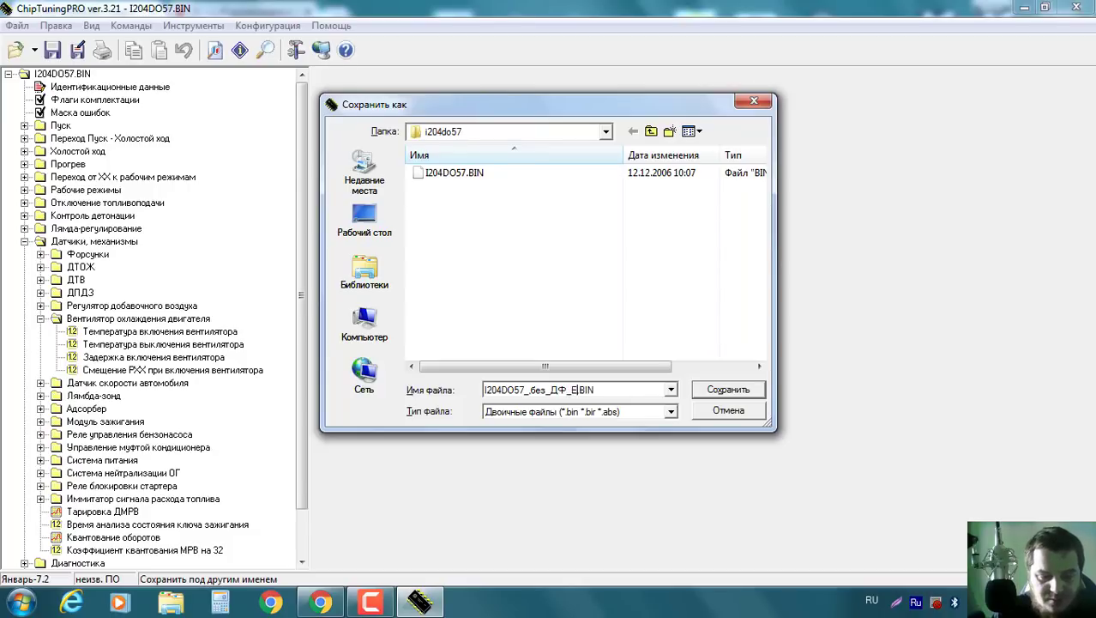
type("вро")
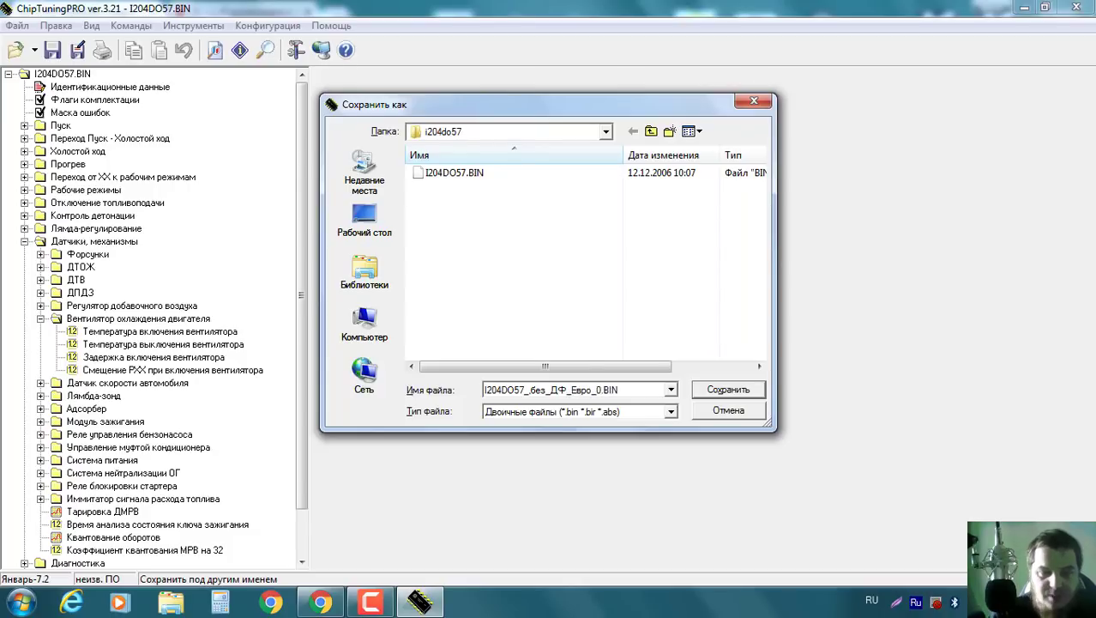
type("_0")
left_click(735, 390)
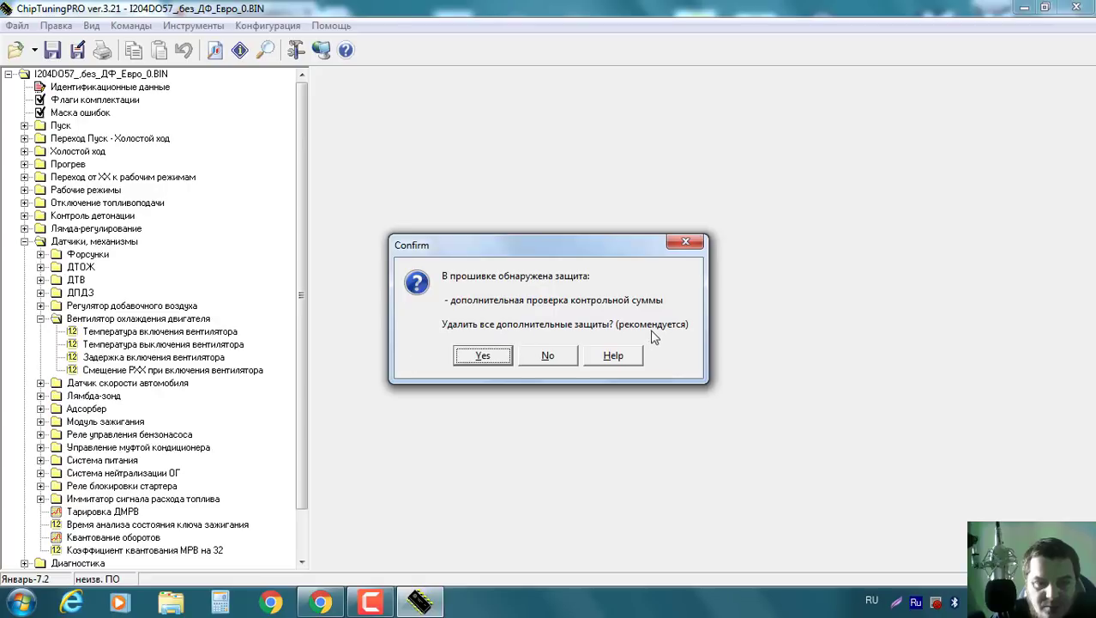
left_click(483, 356)
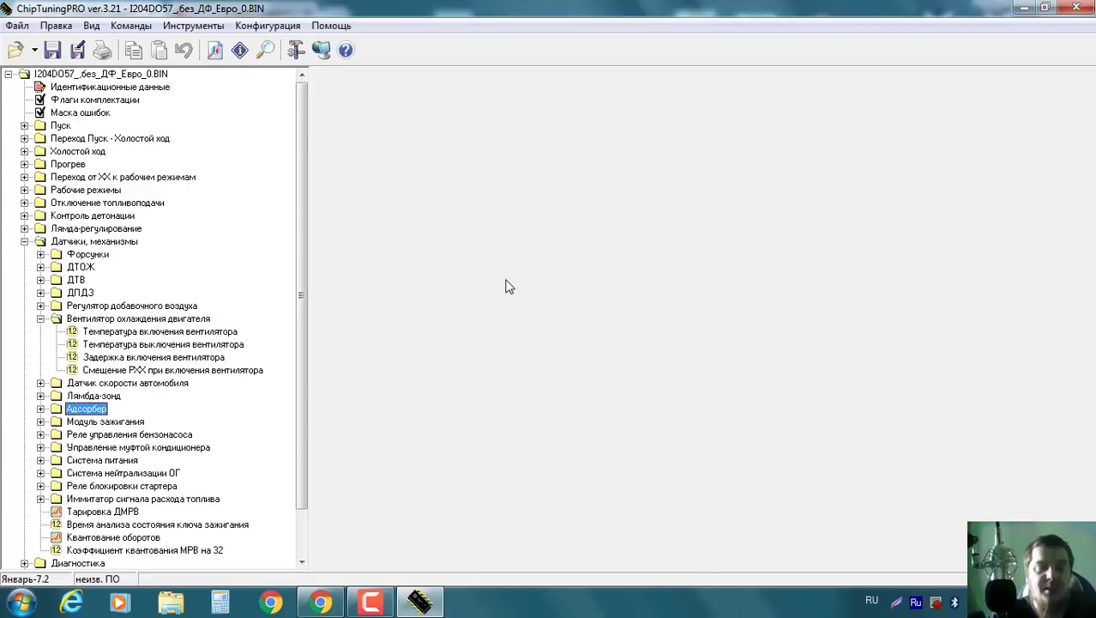
Close ChipTuningPRO and minimize the browser to reach the desktop.
left_click(1047, 8)
left_click(1077, 8)
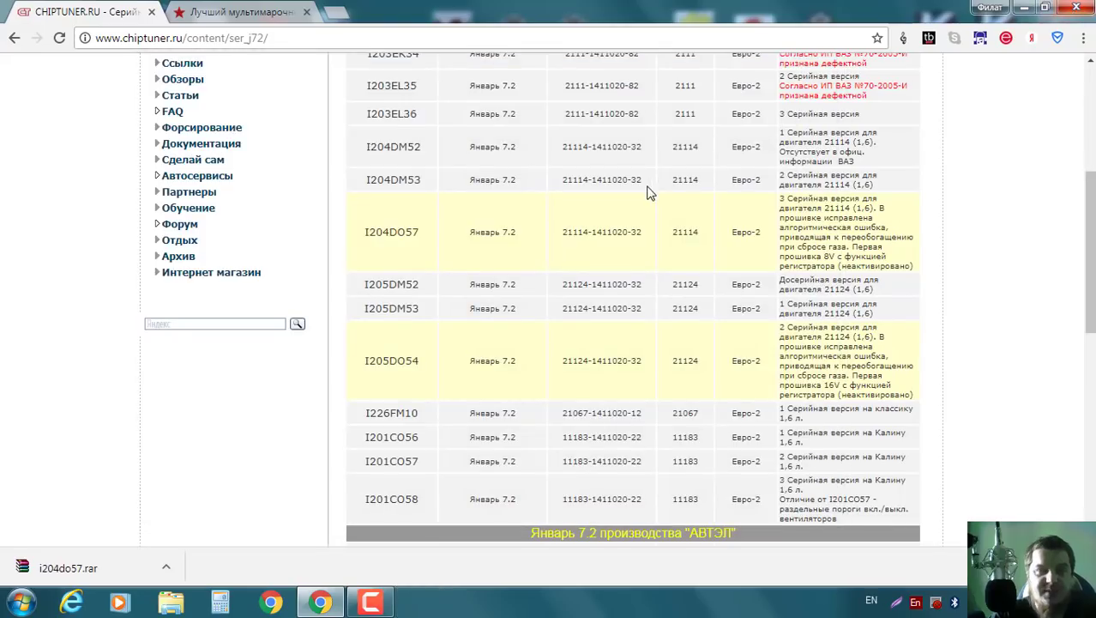
left_click(1025, 8)
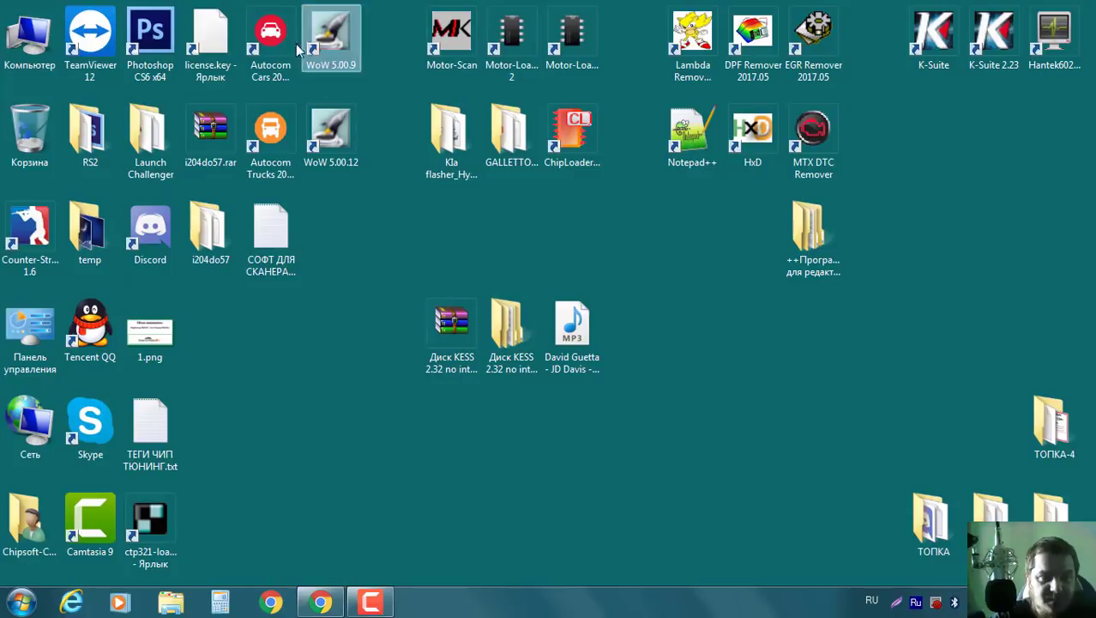
Confirm the new BIN sits beside I204DO57.BIN in the i204do57 folder, then close it.
double_click(210, 230)
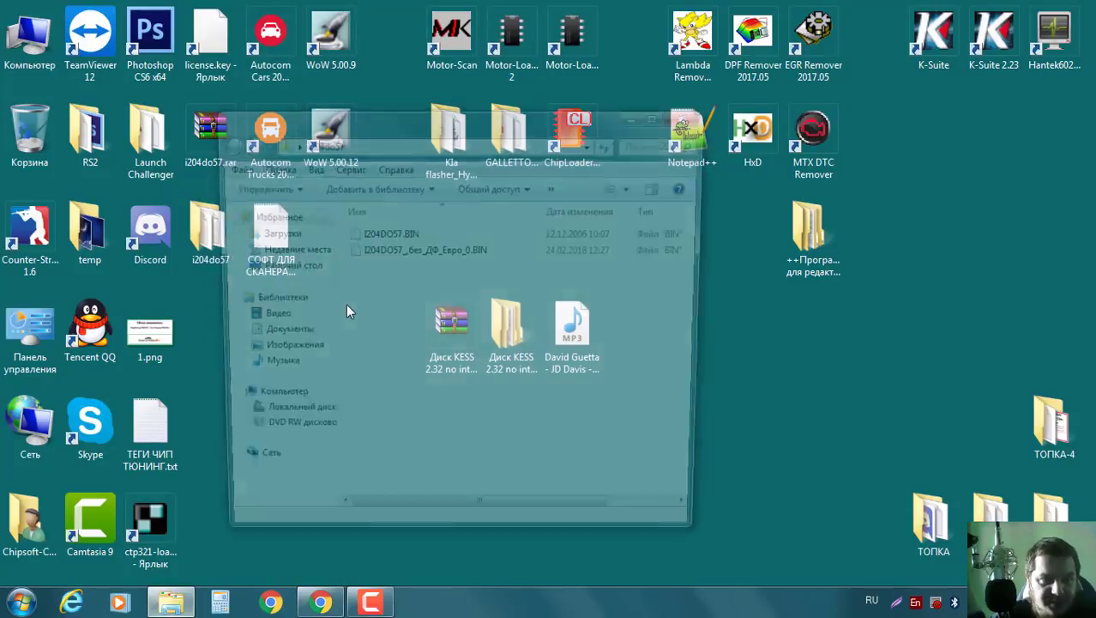
left_click(416, 250)
left_click(388, 233)
left_click(414, 251)
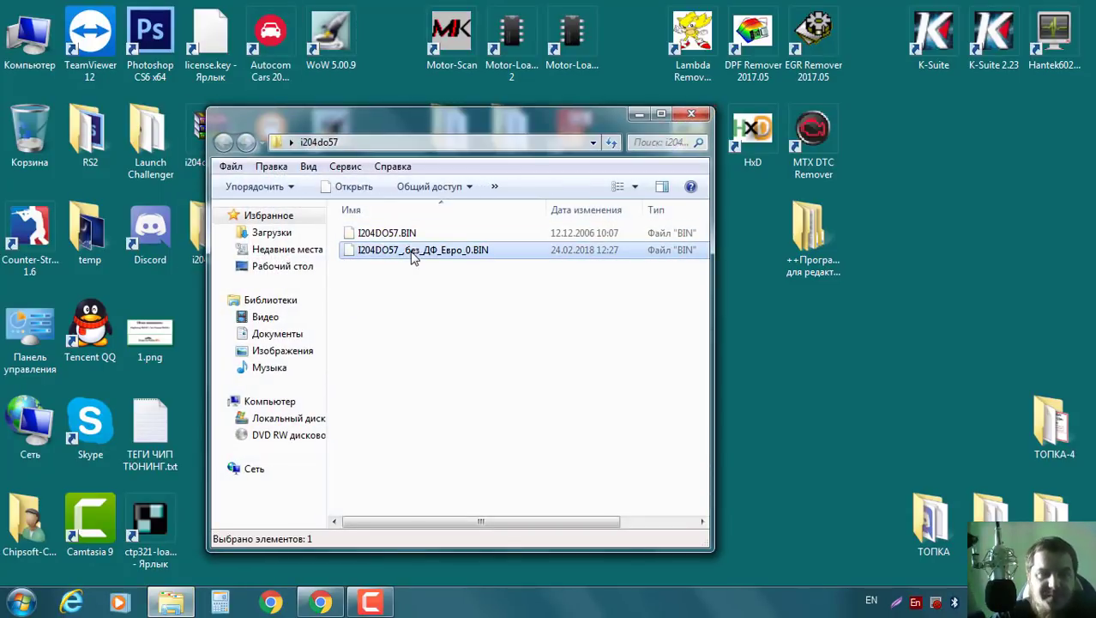
left_click(691, 113)
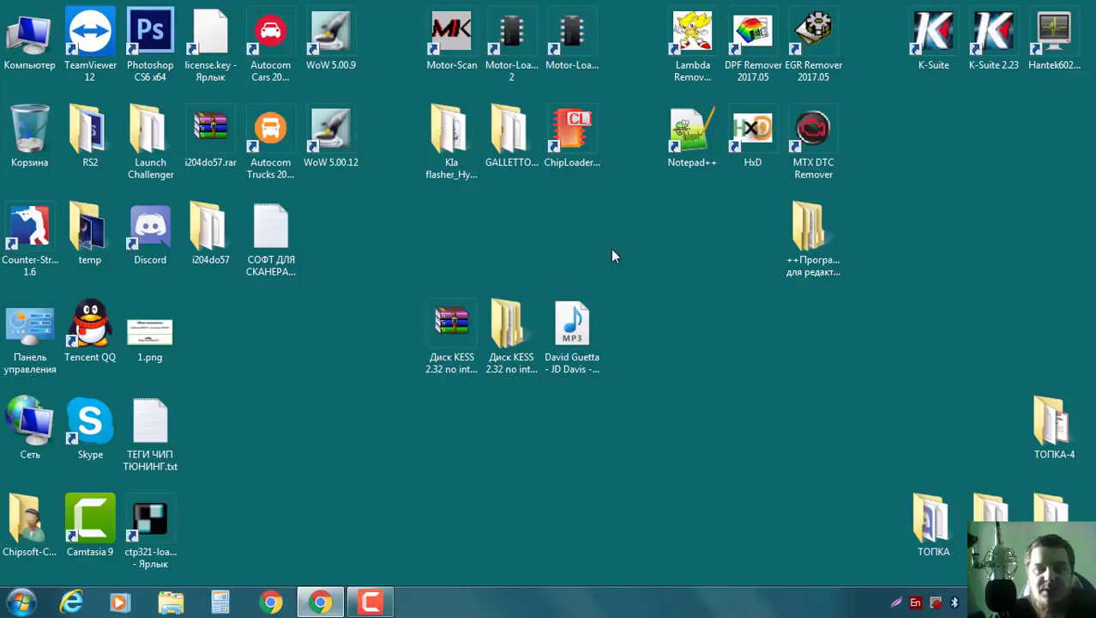
Go from the firmware-editing programs folder through both ECU_Calibchange by Mobyx folders into Клиб Экю Кази.
double_click(815, 238)
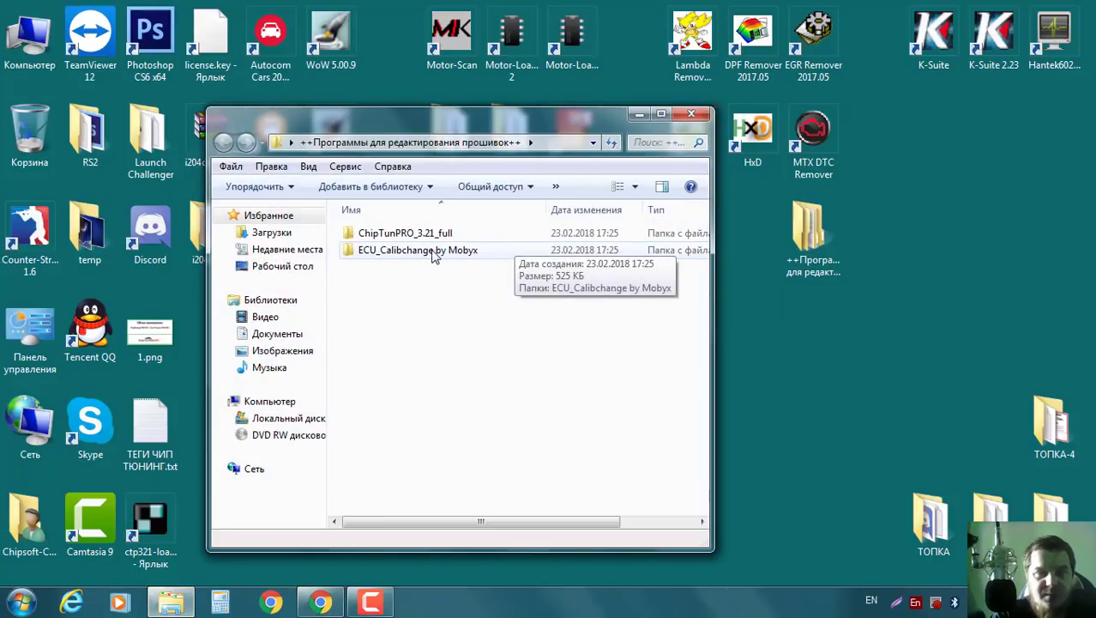
left_click(430, 237)
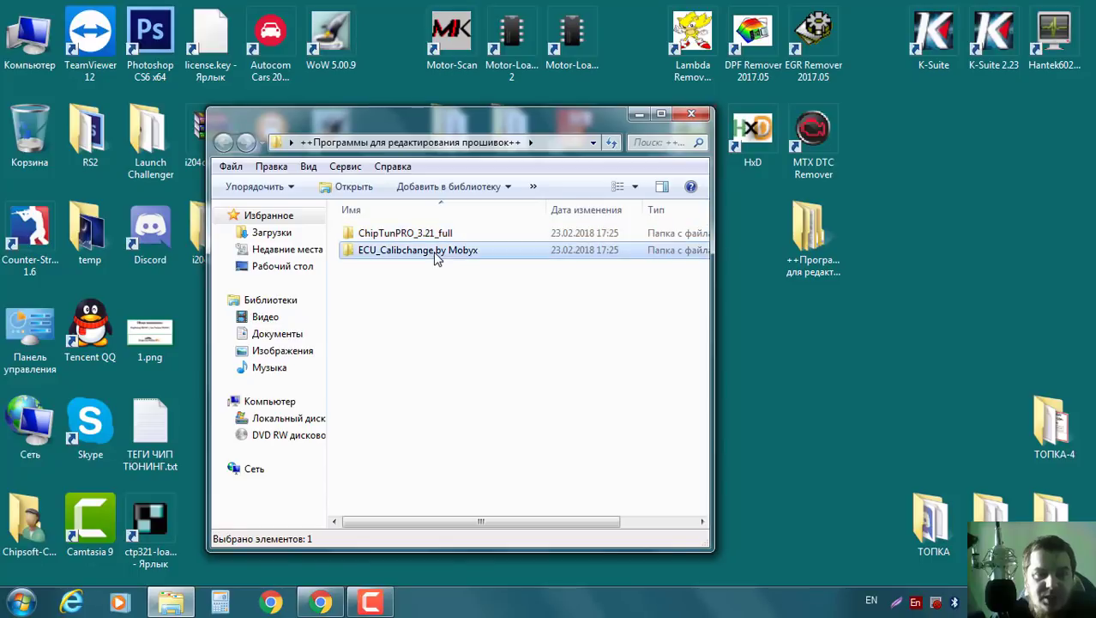
double_click(433, 249)
double_click(440, 237)
double_click(391, 238)
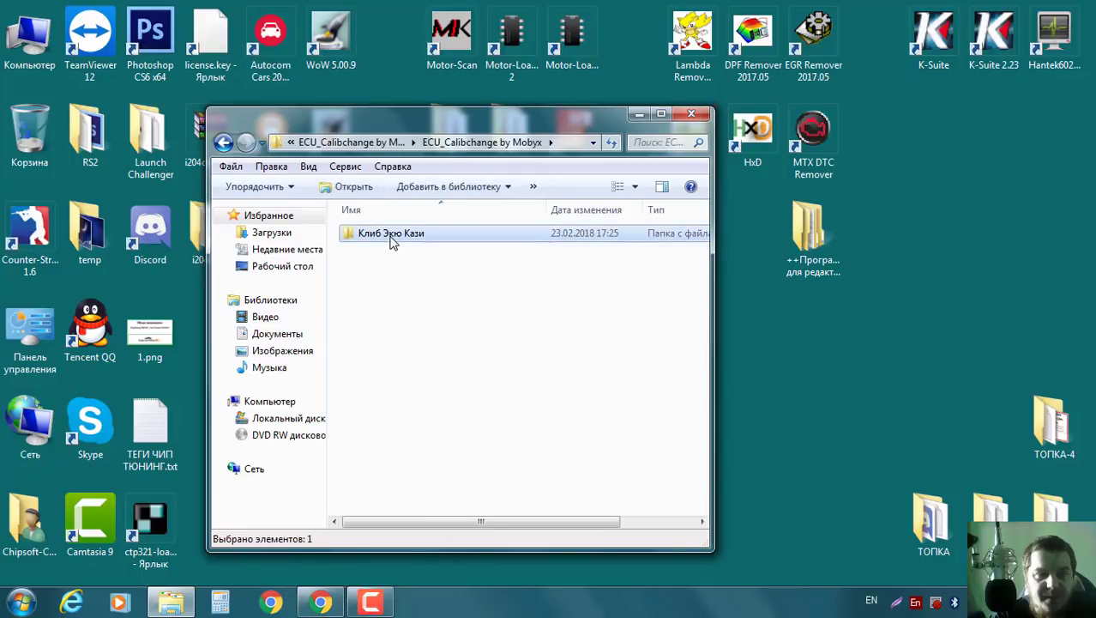
Launch ECU_Calib---kazi.exe and show its Справка > Инфо list of supported M74/797+/M73 firmware.
left_click(385, 236)
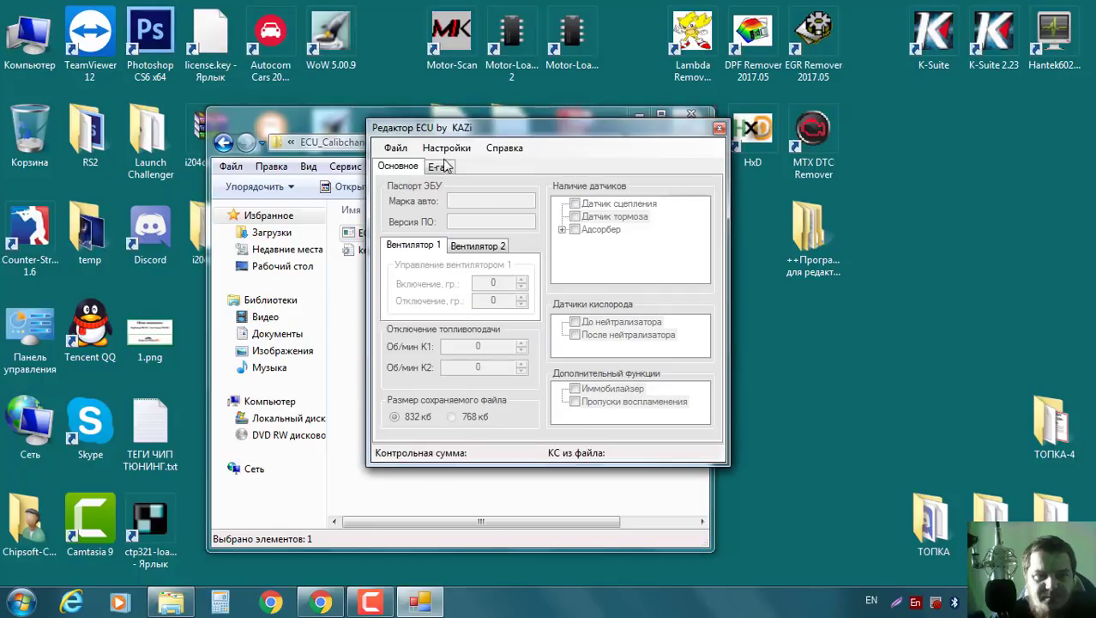
left_click_drag(470, 140, 451, 168)
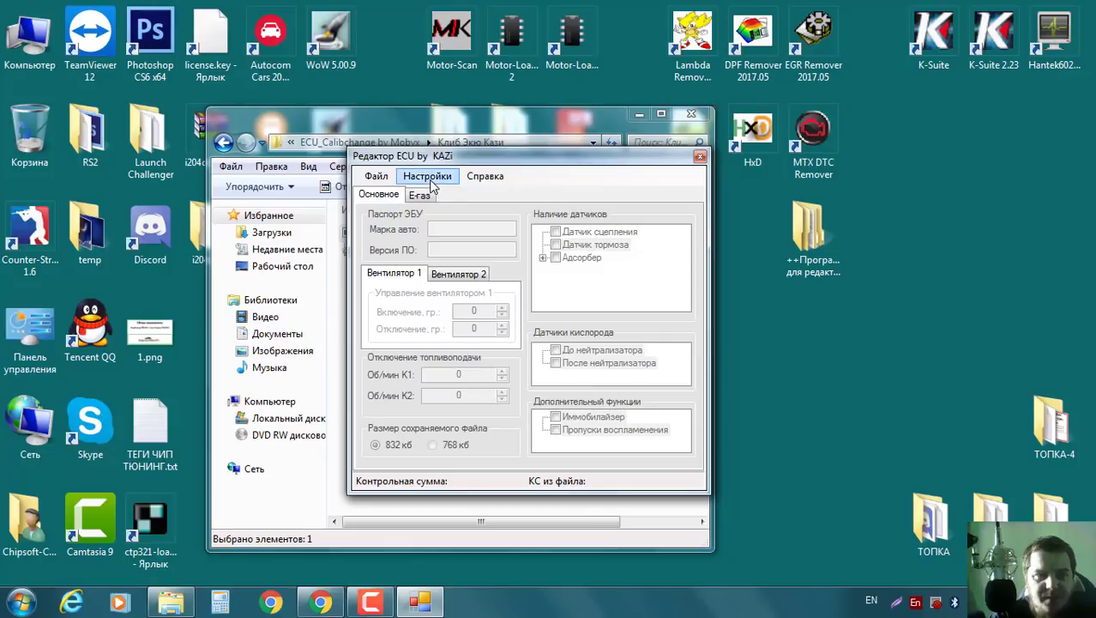
left_click(427, 176)
mouse_move(486, 178)
left_click(501, 195)
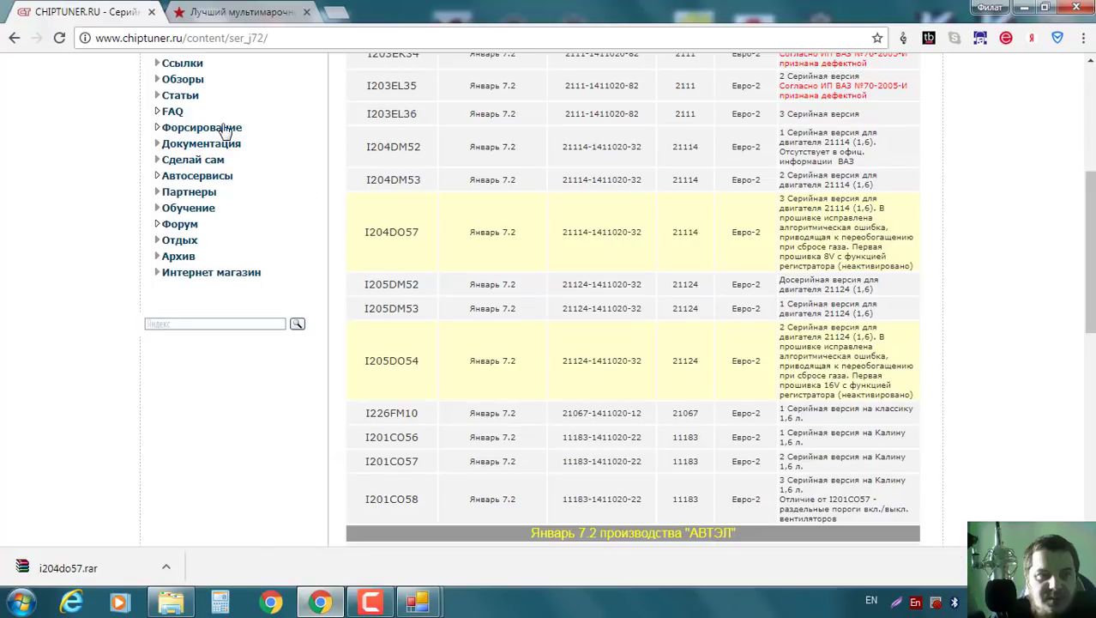
scroll(214, 127, "up", 5)
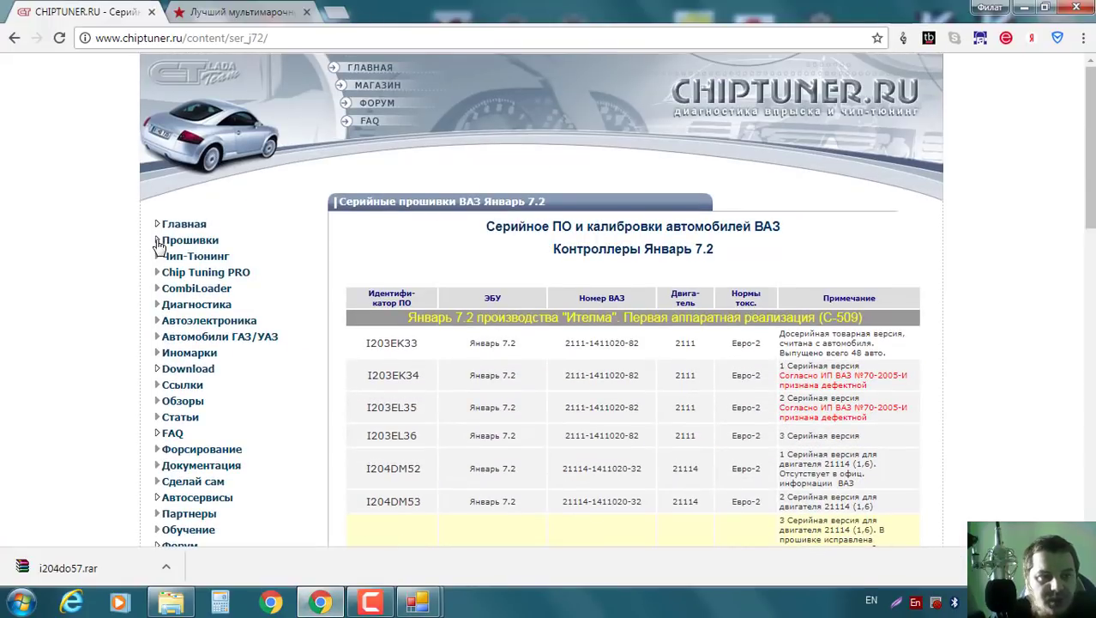
Go to chiptuner.ru's M74 page under Прошивки > Прошивки ВАЗ > Серийные прошивки.
left_click(163, 241)
left_click(197, 257)
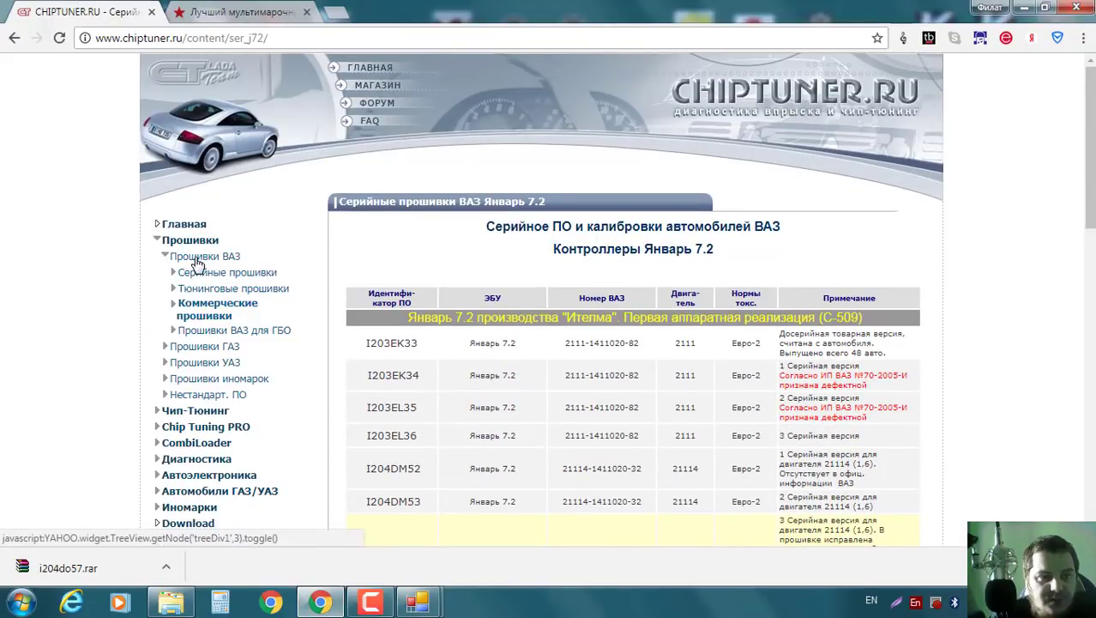
left_click(206, 275)
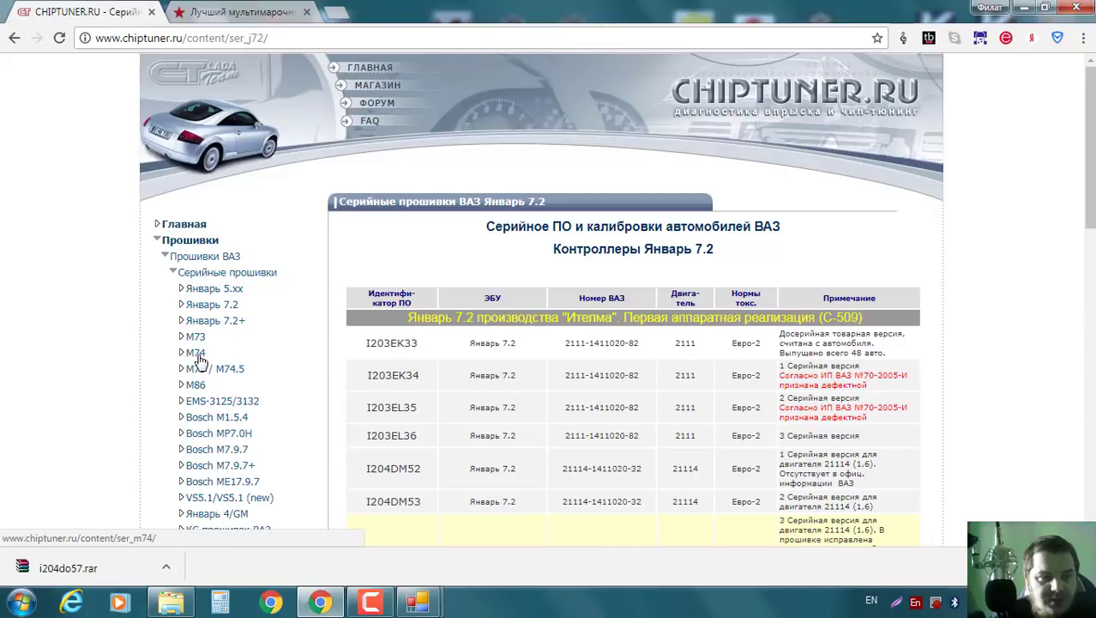
left_click(198, 361)
Download the I444CE08.rar firmware archive and save it to the desktop.
scroll(591, 335, "down", 3)
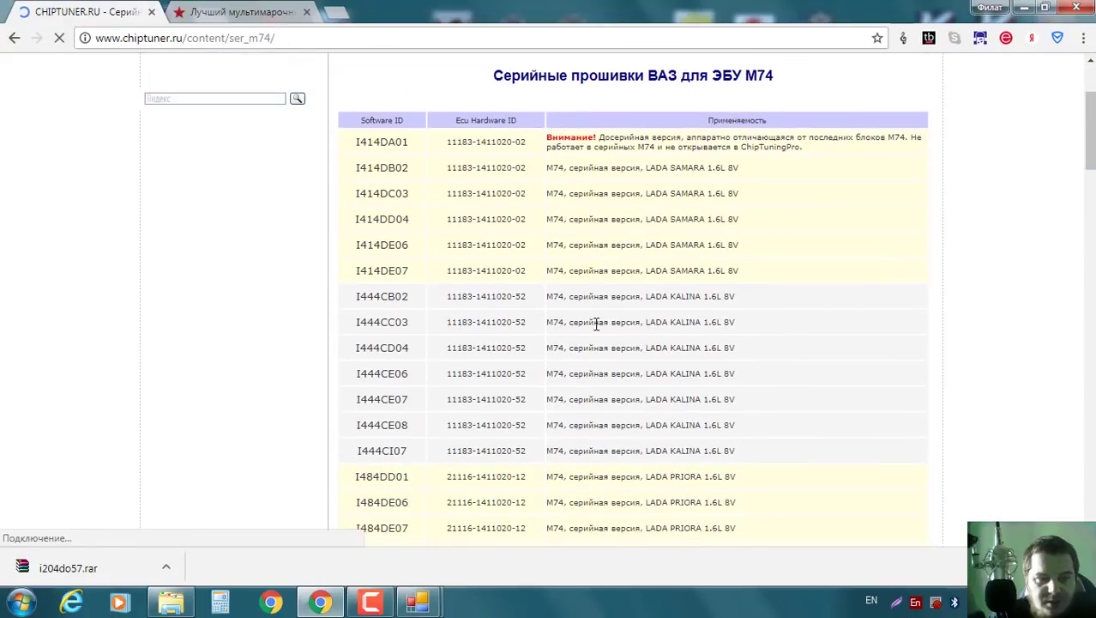
scroll(467, 322, "down", 1)
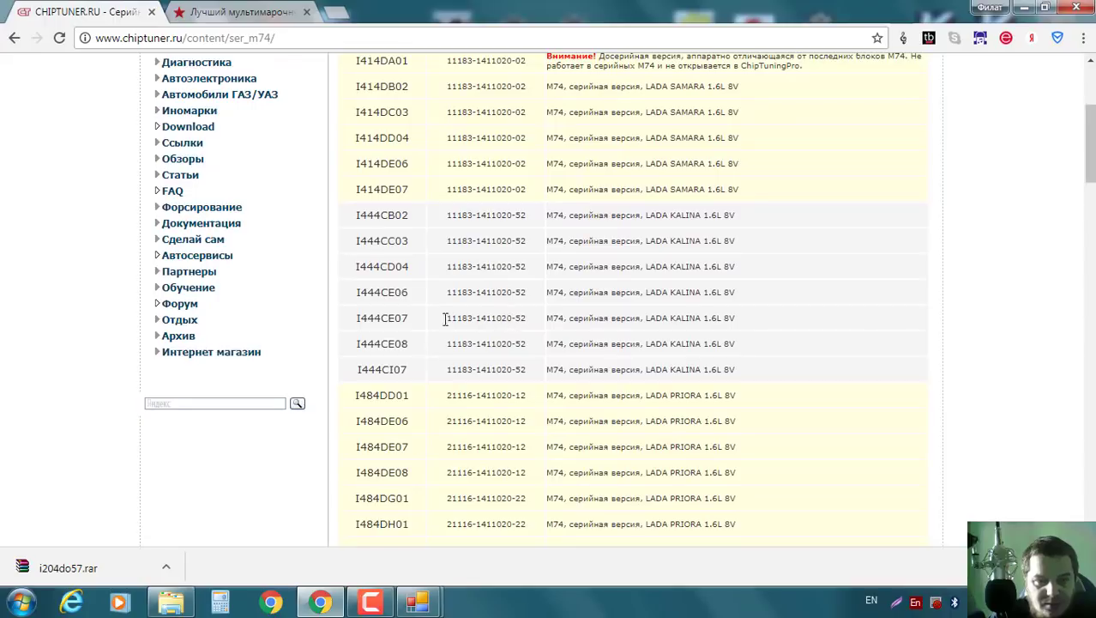
left_click(383, 347)
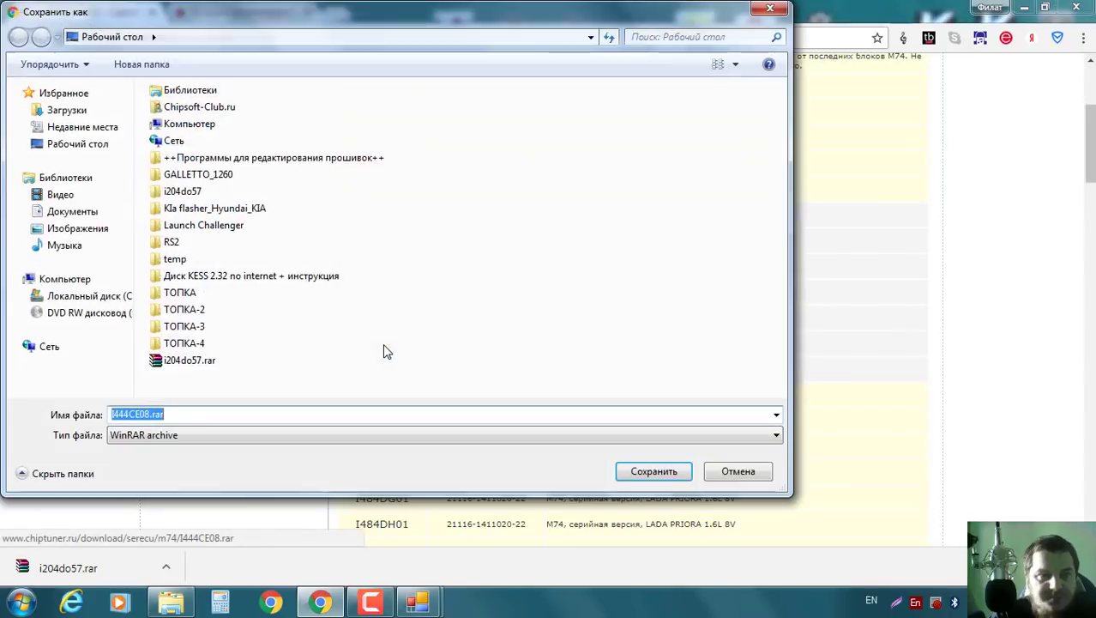
left_click(656, 472)
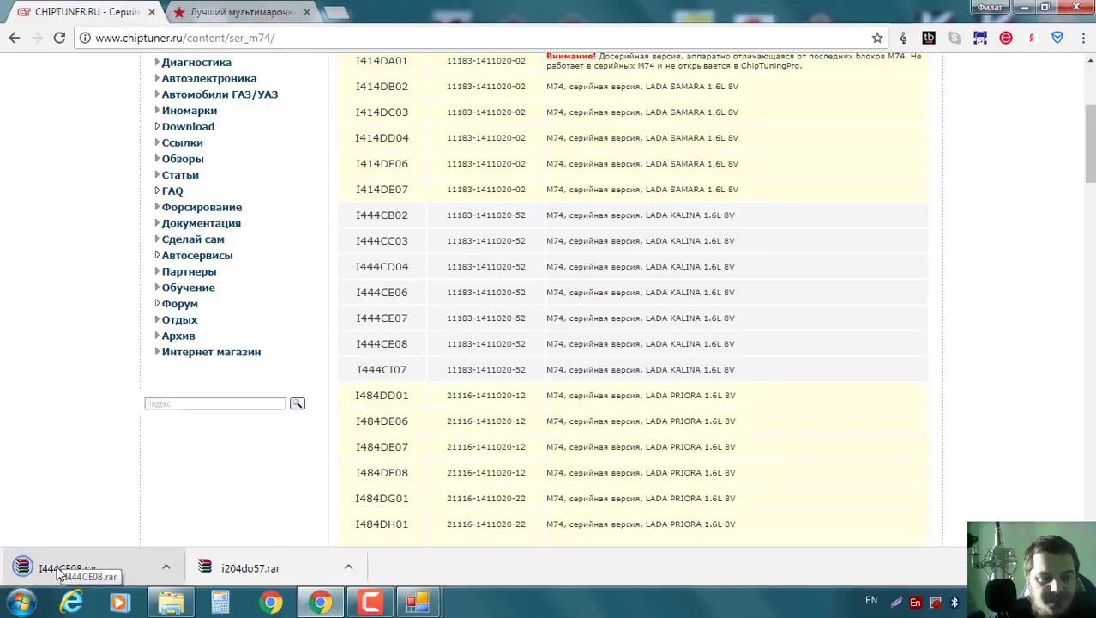
Extract I444CE08.rar with WinRAR into a desktop I444CE08 folder and open it, exposing its path.
right_click(62, 576)
left_click(129, 527)
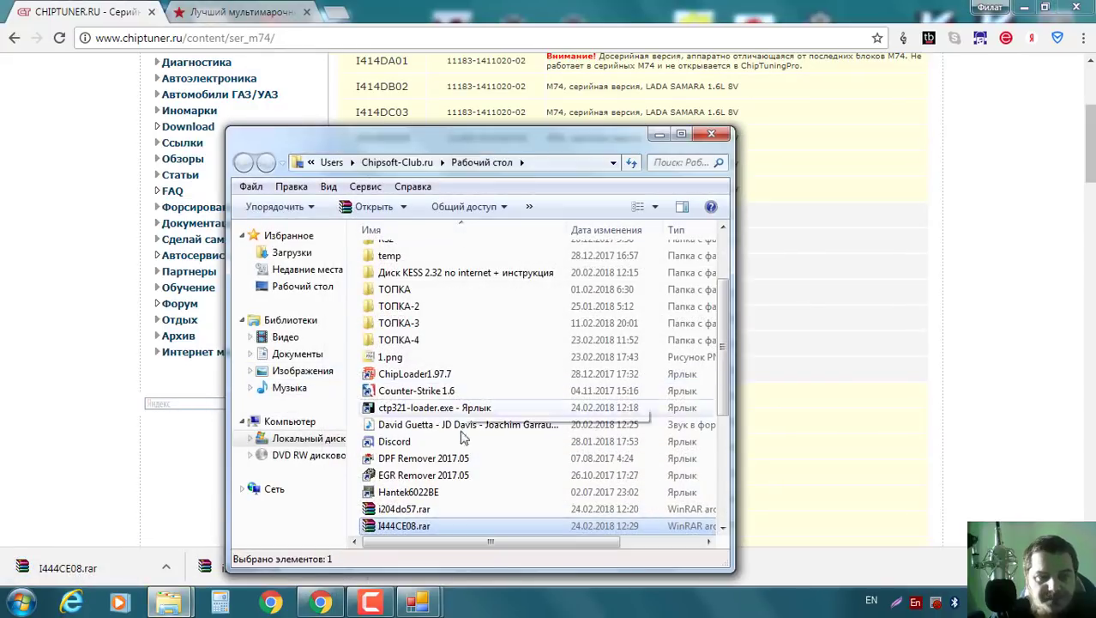
right_click(413, 525)
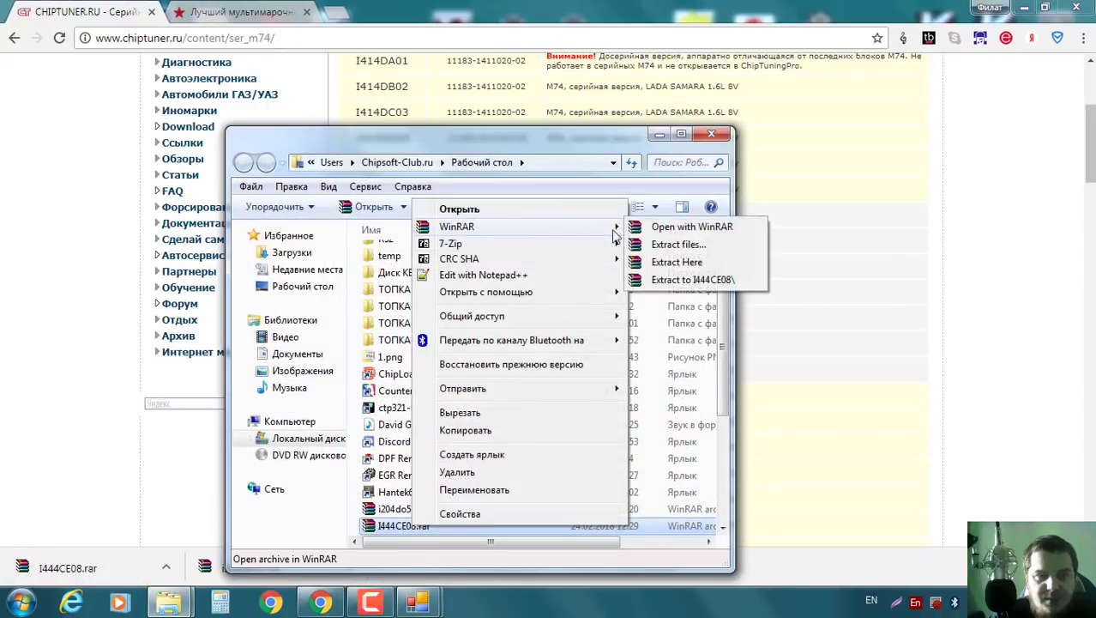
left_click(716, 282)
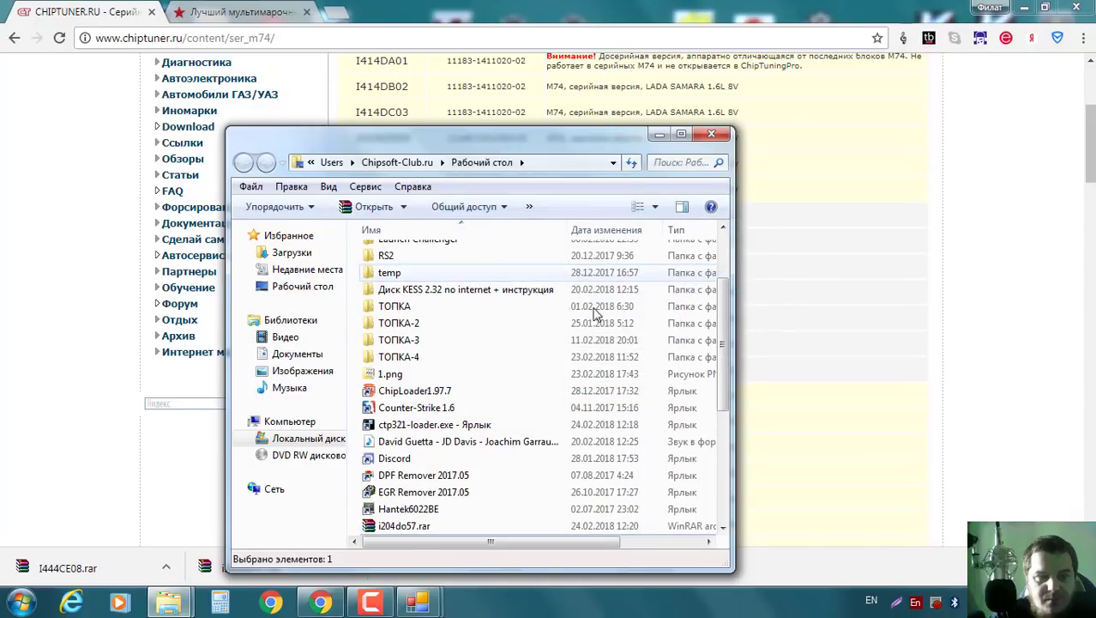
scroll(414, 310, "up", 3)
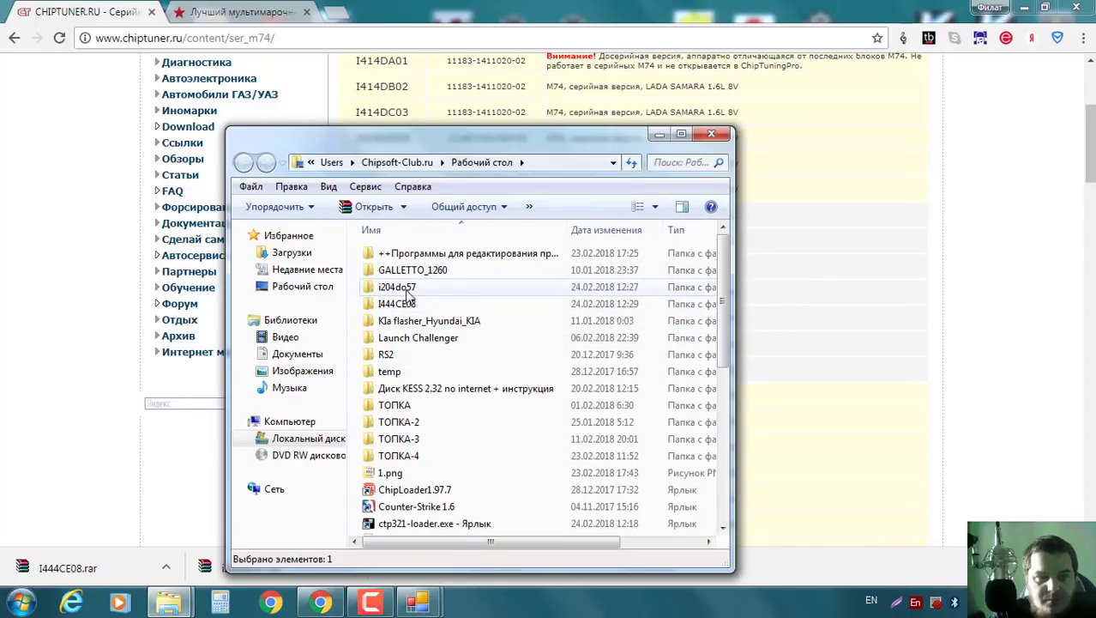
double_click(411, 307)
left_click(584, 165)
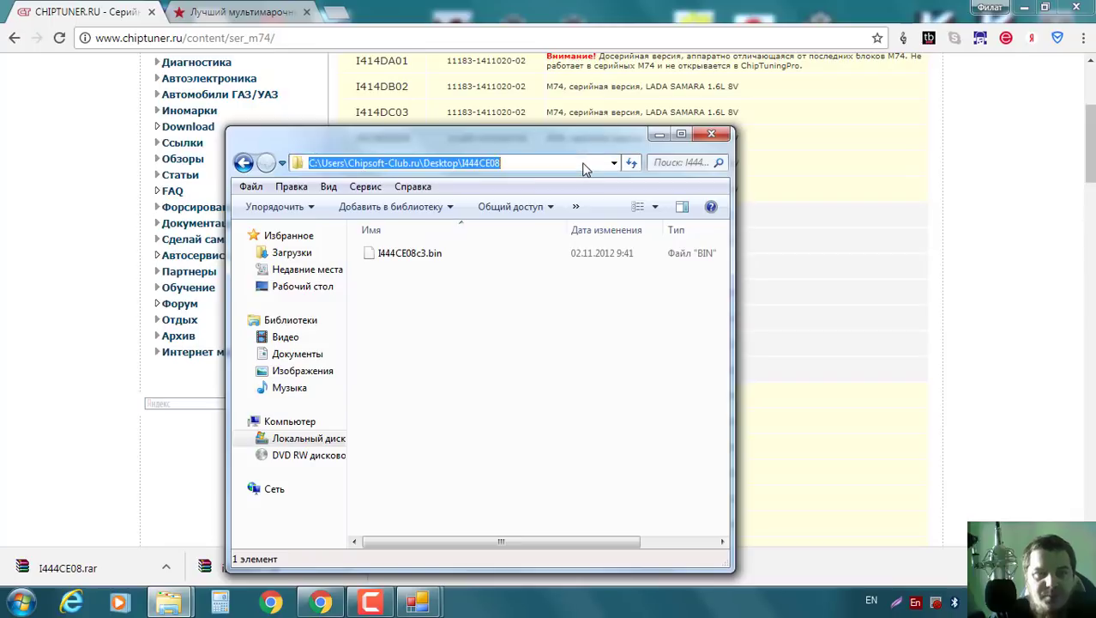
Close the KAZi editor's supported-firmware Инфо box with OK and bring the editor forward.
left_click(418, 602)
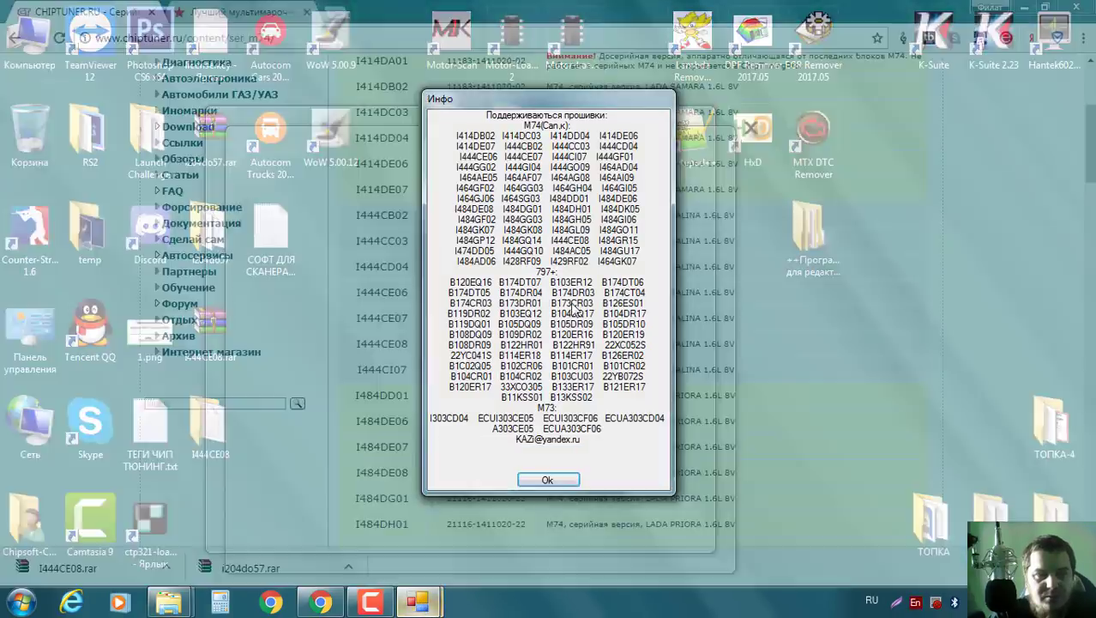
left_click(486, 528)
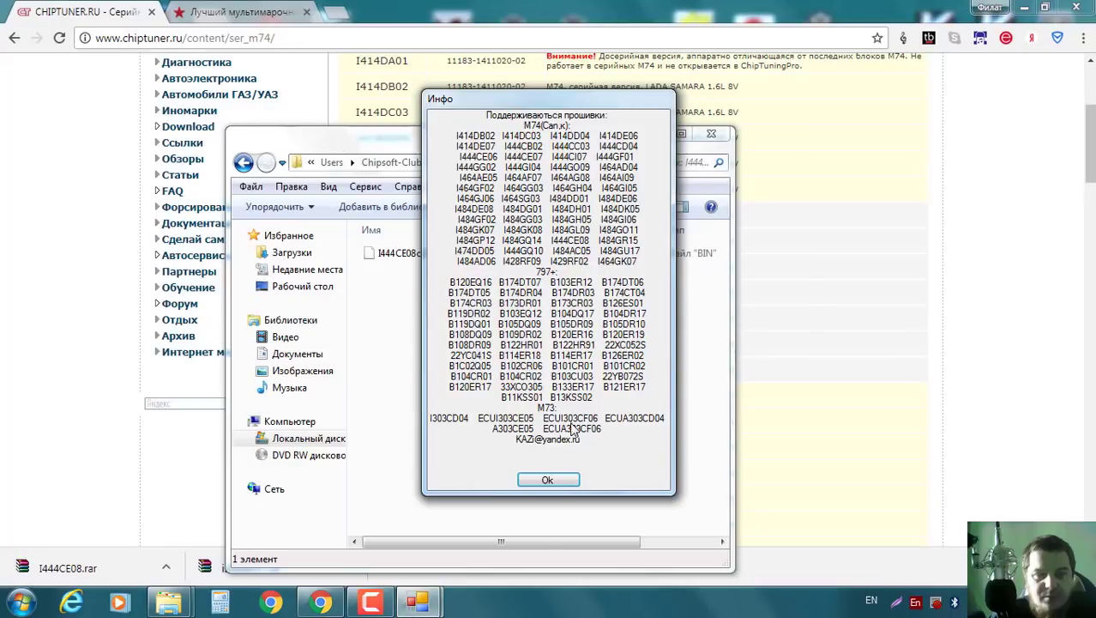
left_click(556, 477)
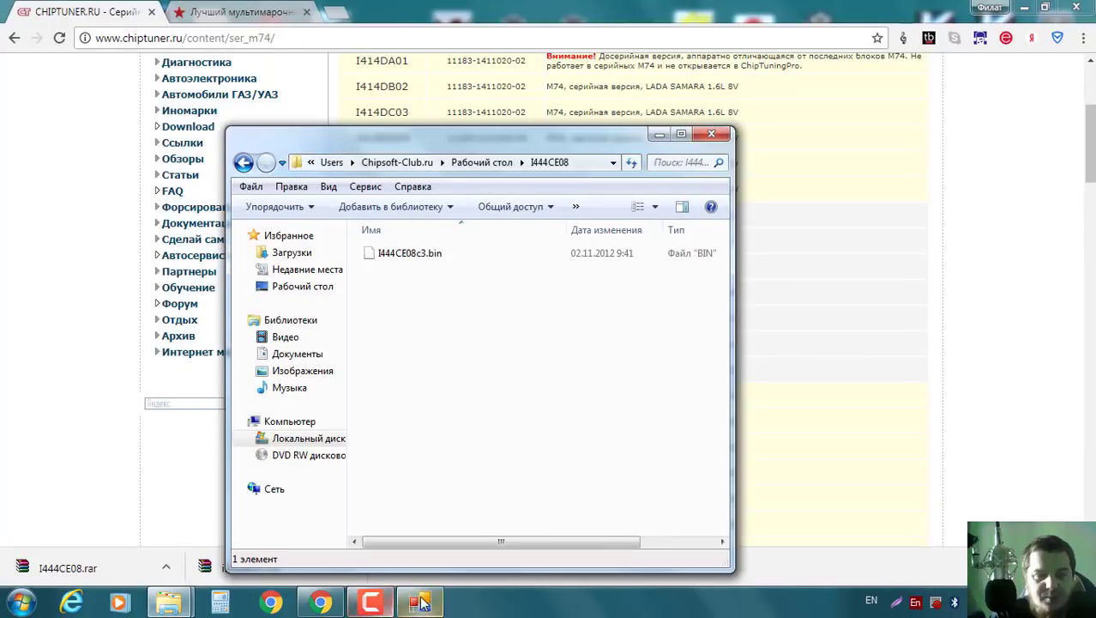
left_click(418, 602)
Open I444CE08c3.bin through Файл > Открыть using the pasted I444CE08 folder path.
left_click(377, 177)
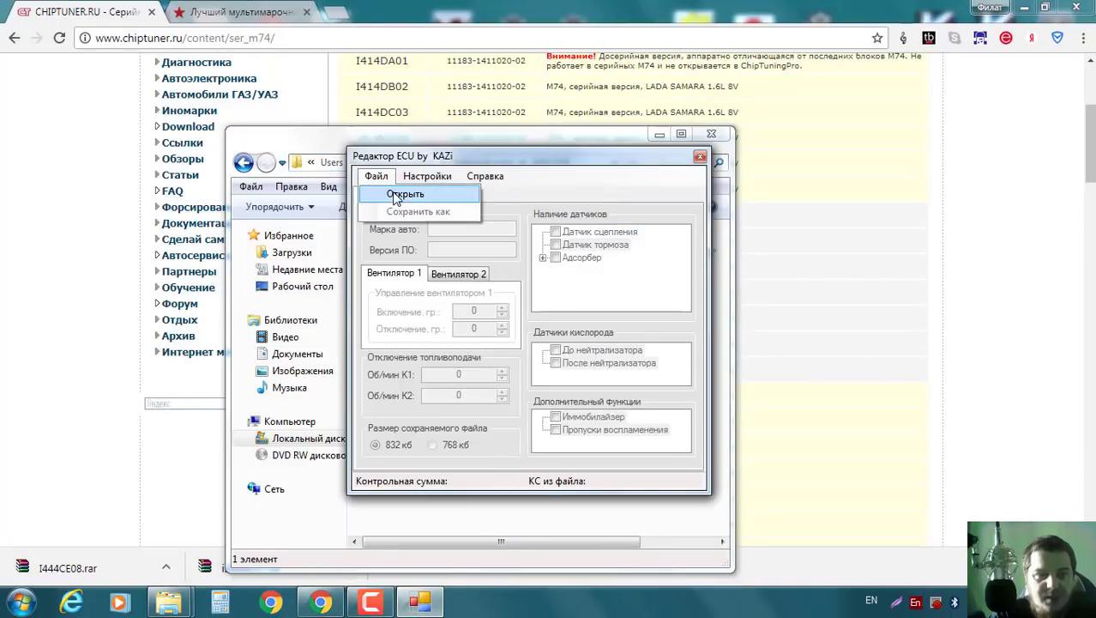
left_click(396, 194)
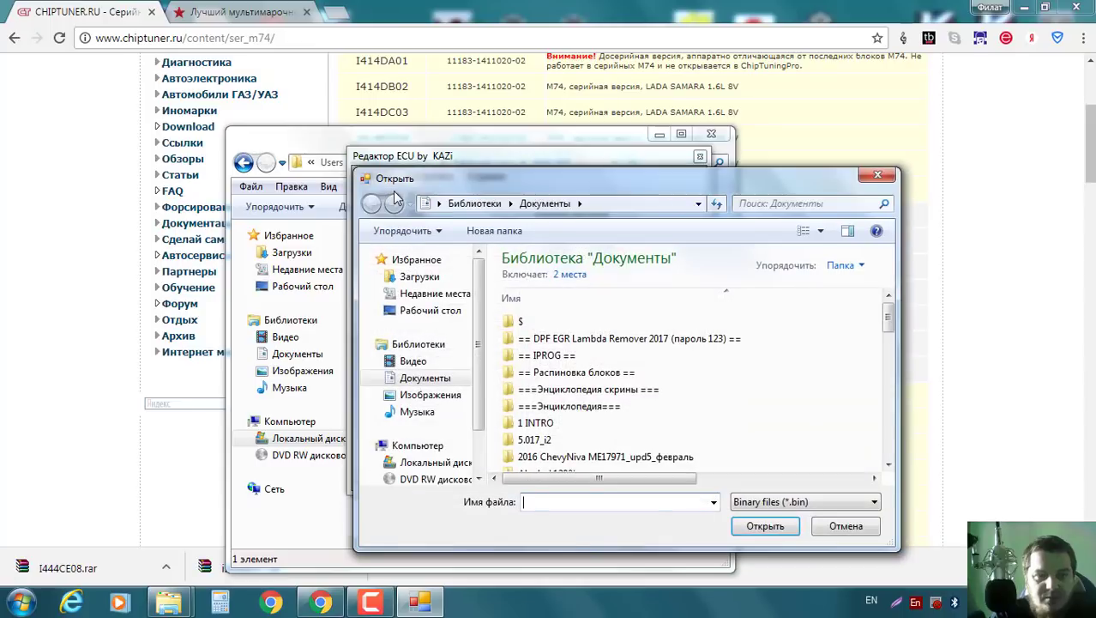
type("C:\\Users\\Chiptuner-Club\\Desktop\\I444CE08")
key("Return")
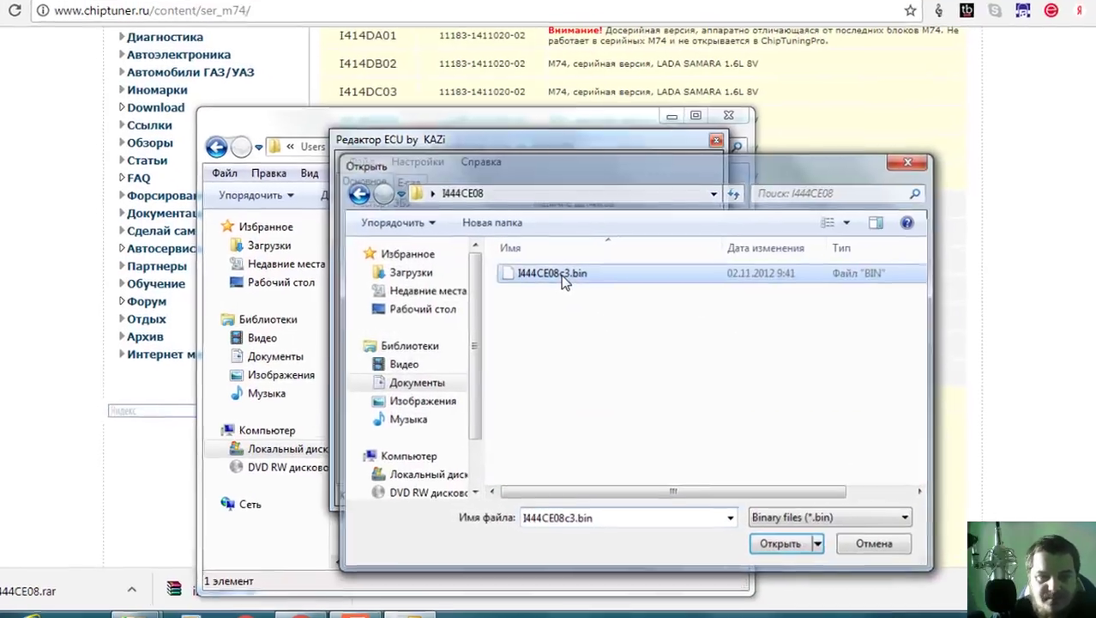
double_click(549, 277)
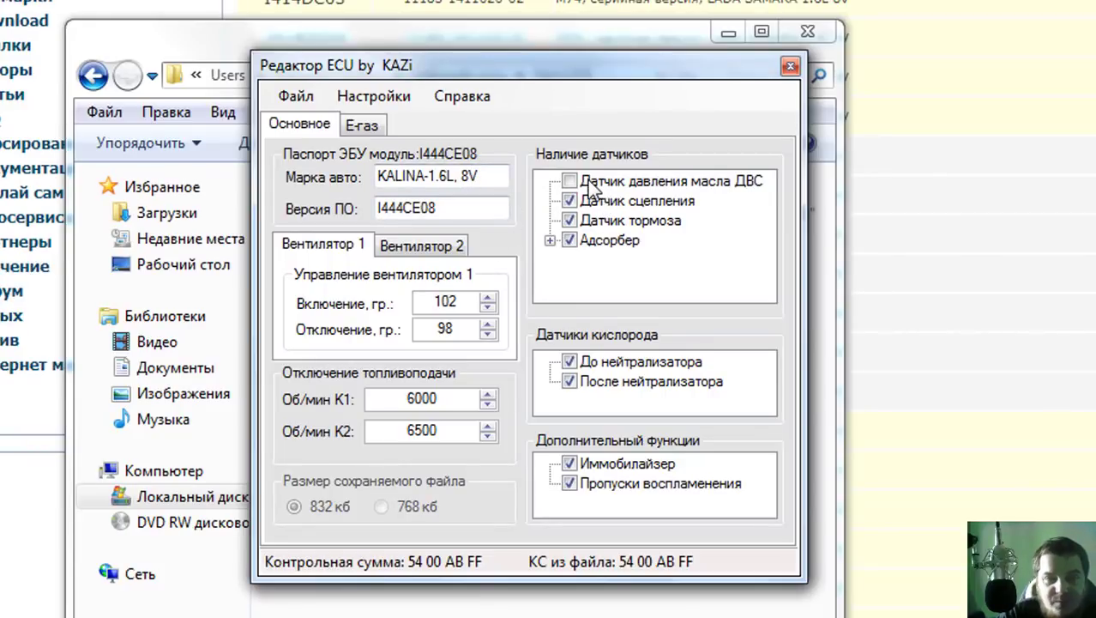
Untick Адсорбер, Датчик сцепления, Датчик тормоза and Датчик давления масла.
left_click(549, 240)
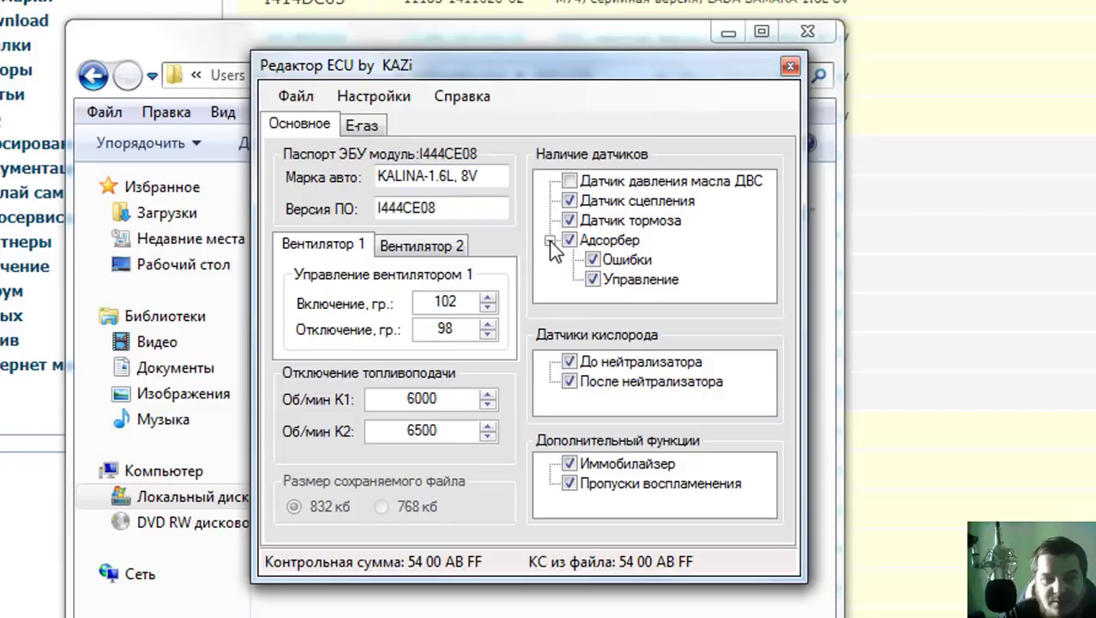
left_click(549, 240)
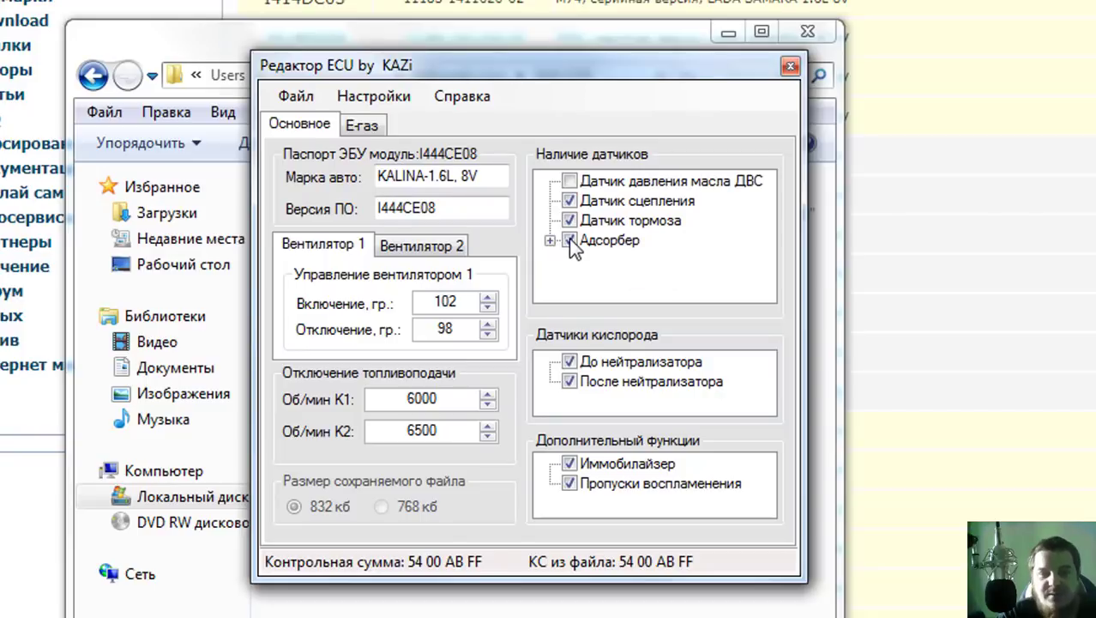
left_click(569, 239)
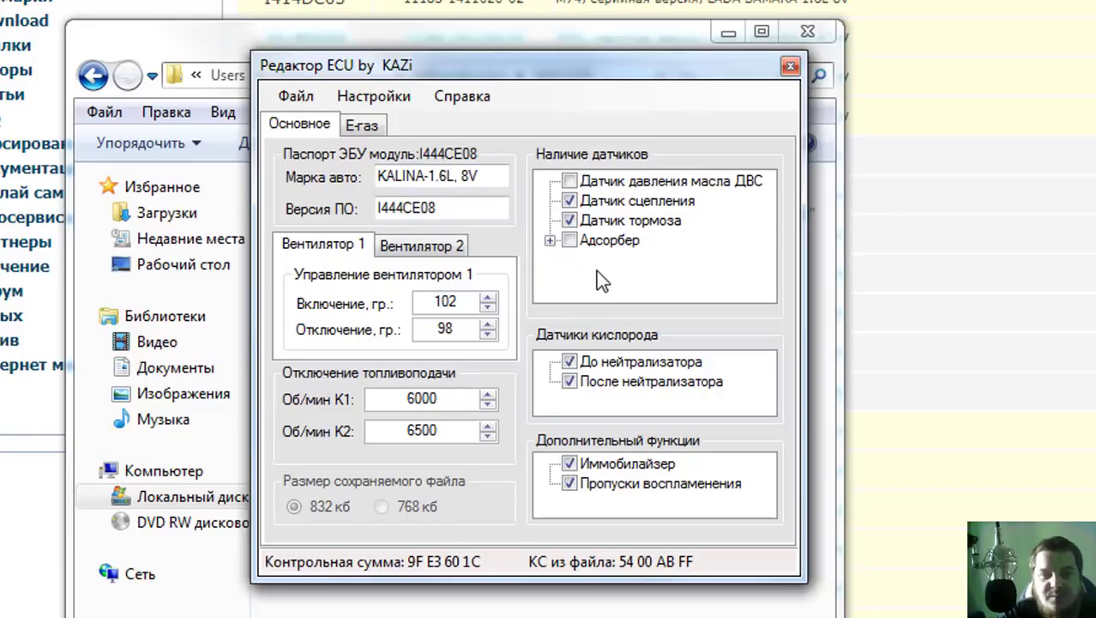
left_click(569, 201)
left_click(569, 221)
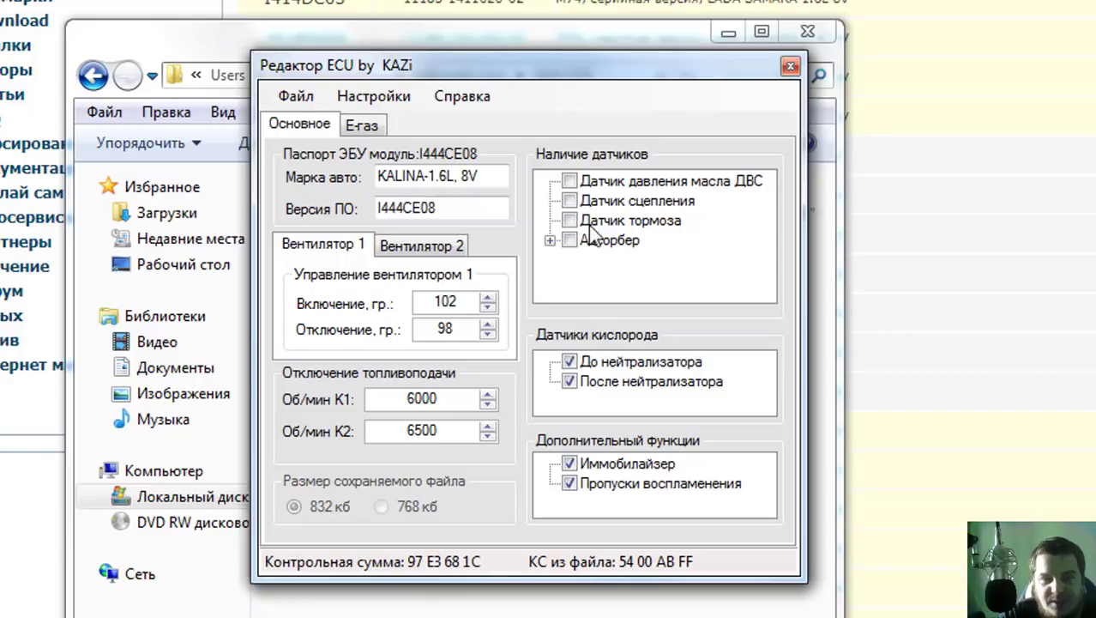
left_click(569, 182)
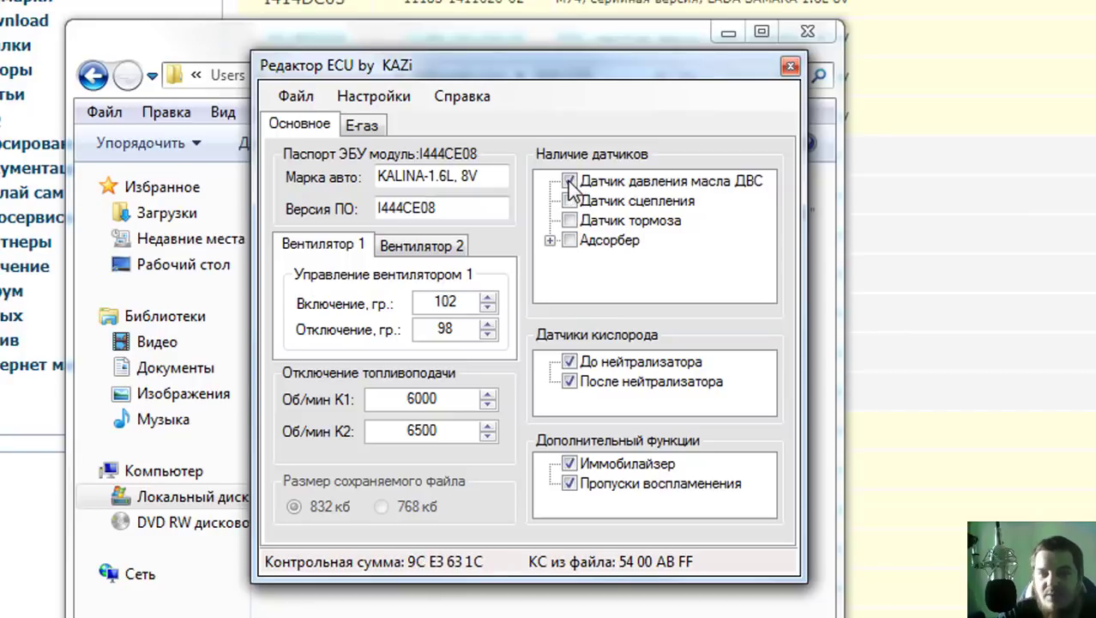
left_click(569, 182)
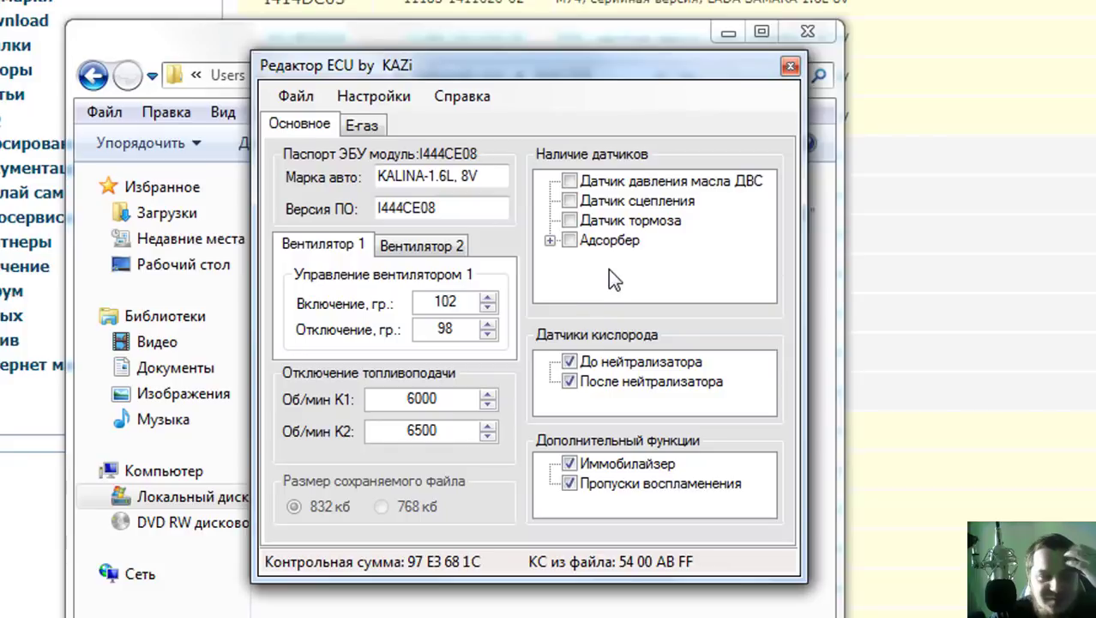
Untick both oxygen sensors, Иммобилайзер and Пропуски воспламенения.
left_click(569, 381)
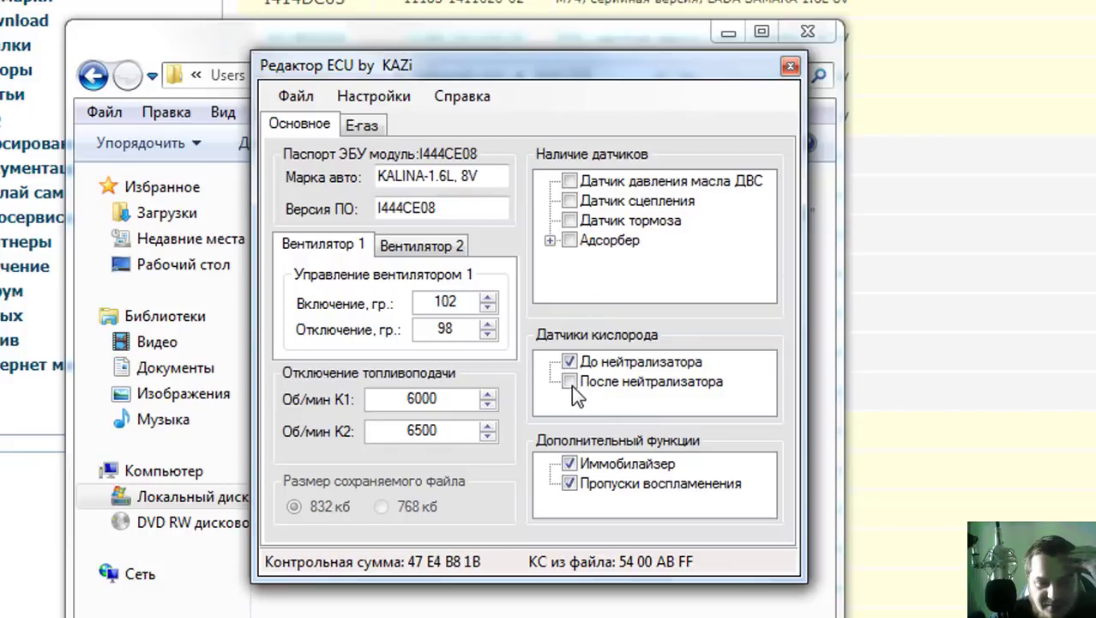
left_click(570, 362)
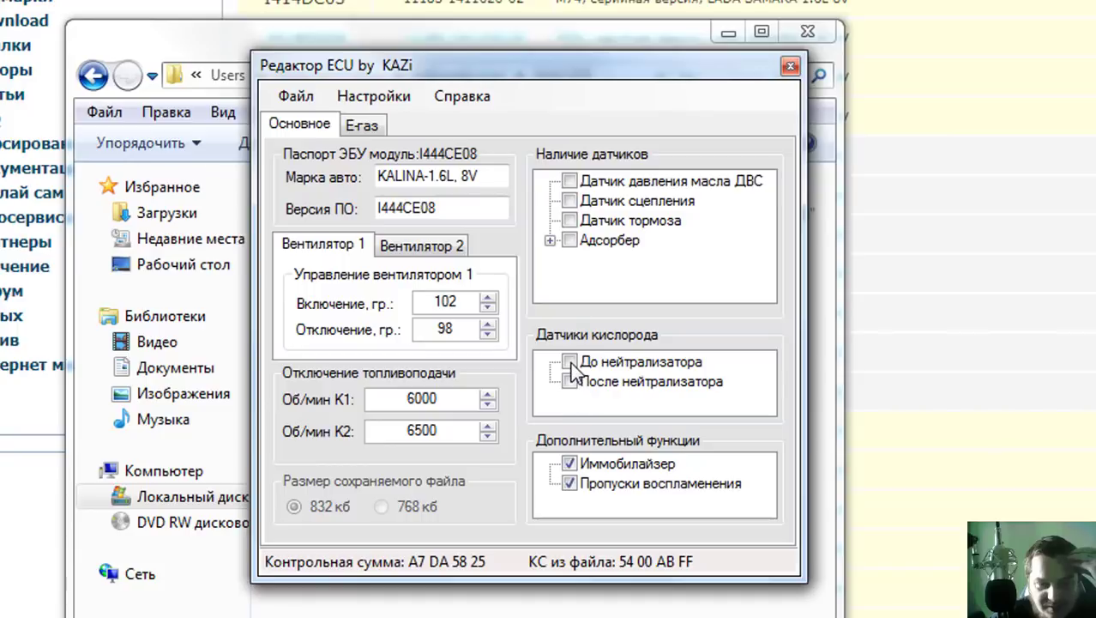
left_click(569, 362)
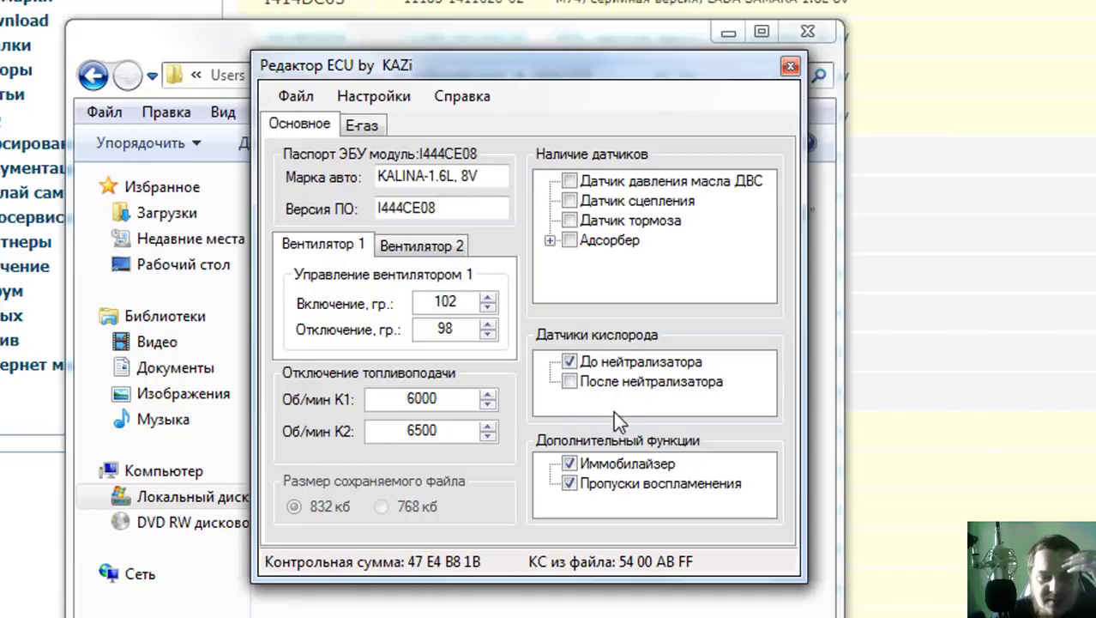
left_click(571, 381)
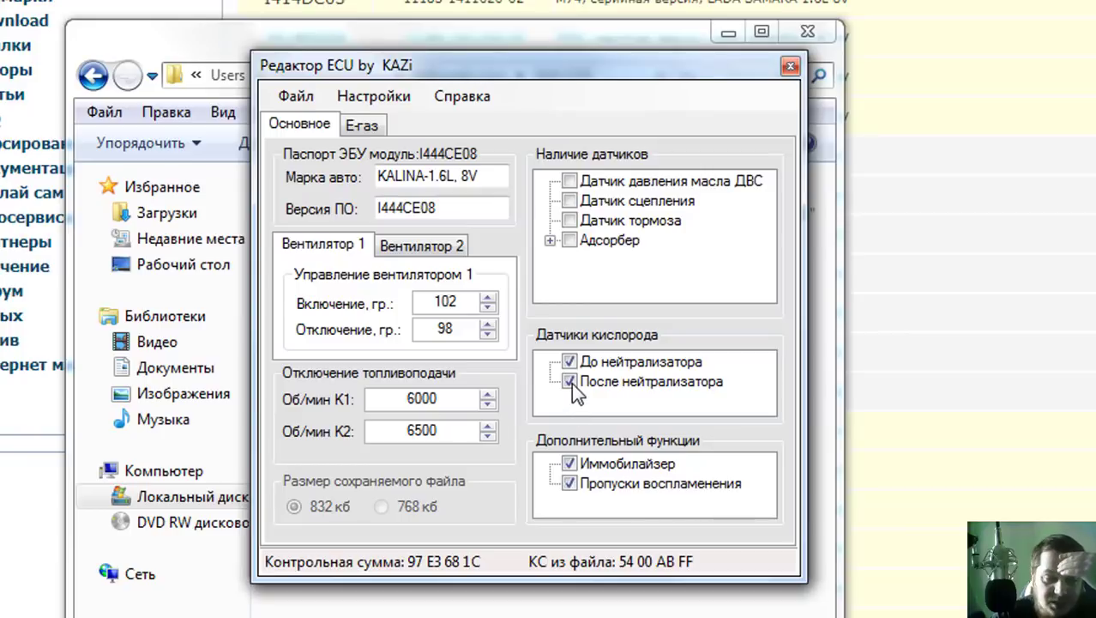
left_click(571, 381)
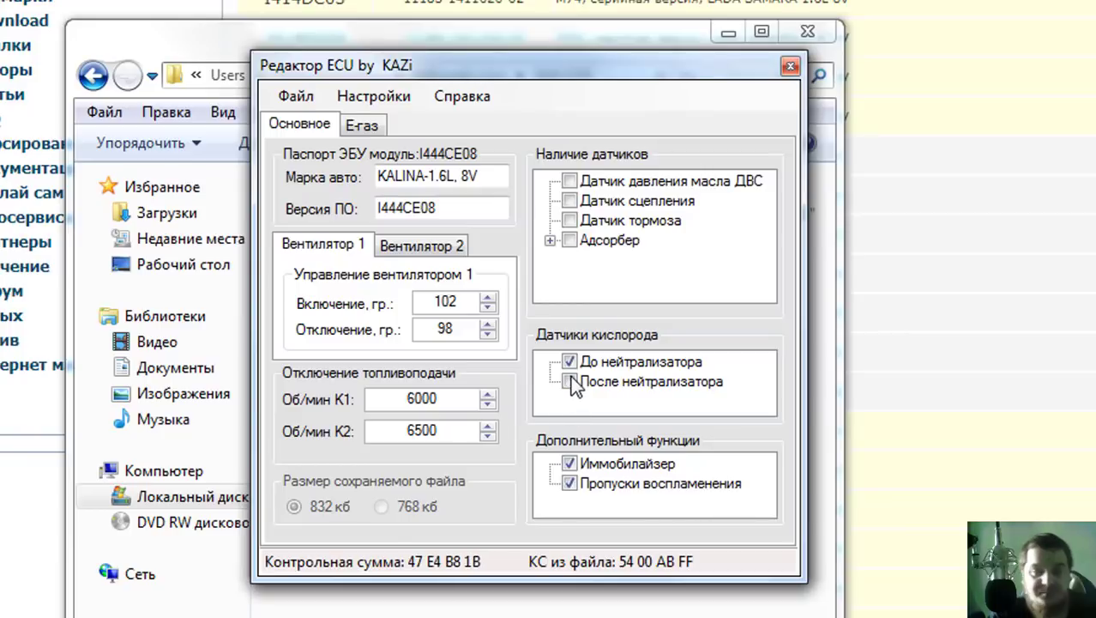
left_click(570, 362)
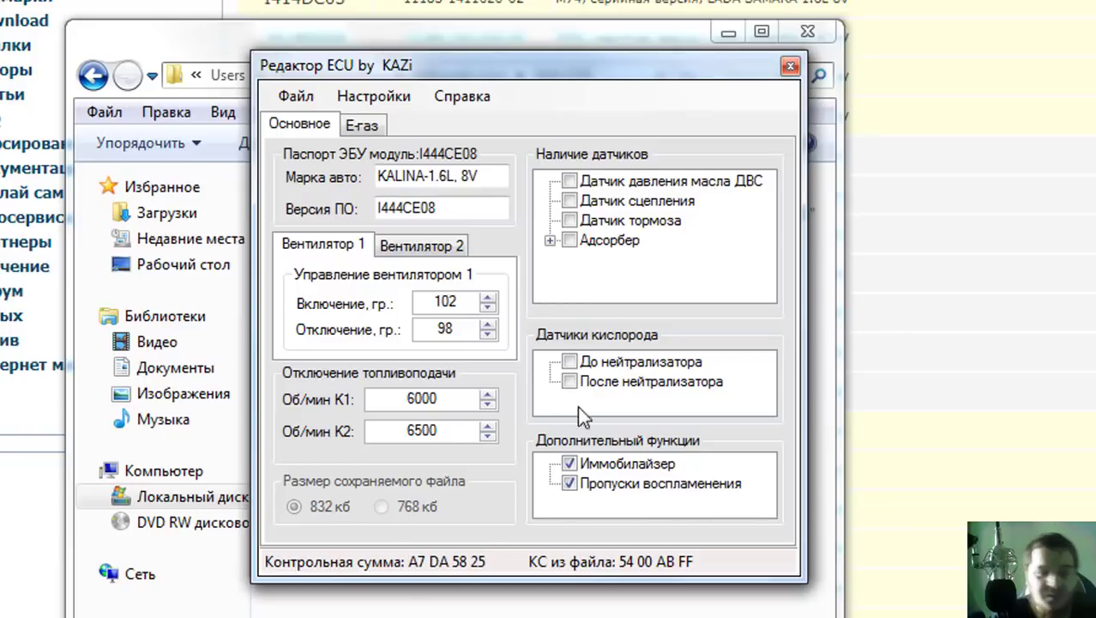
left_click(569, 464)
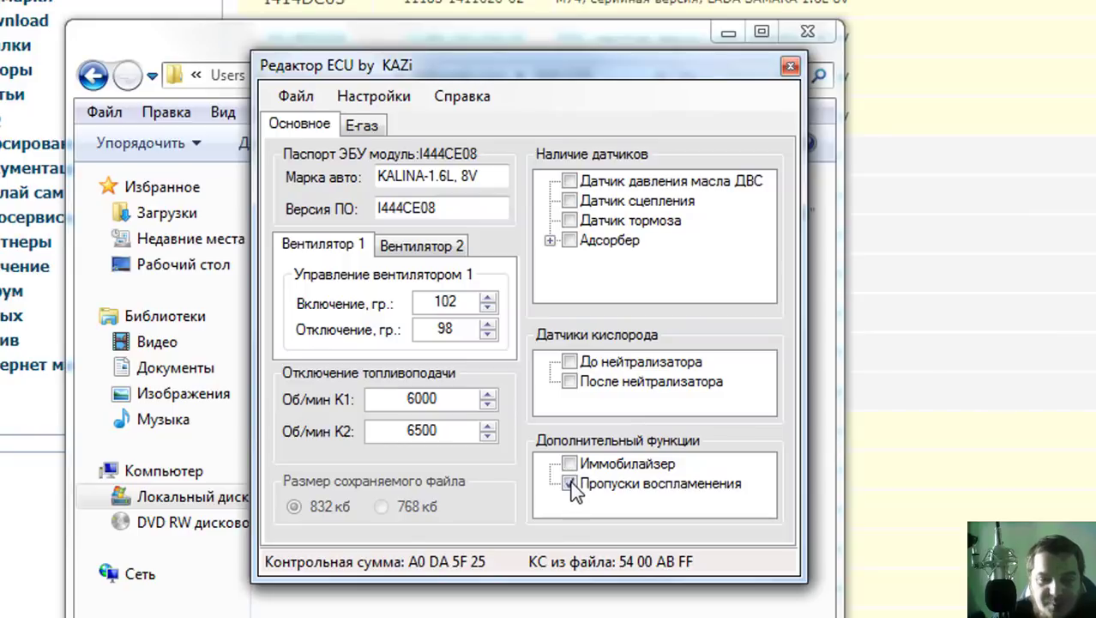
left_click(571, 484)
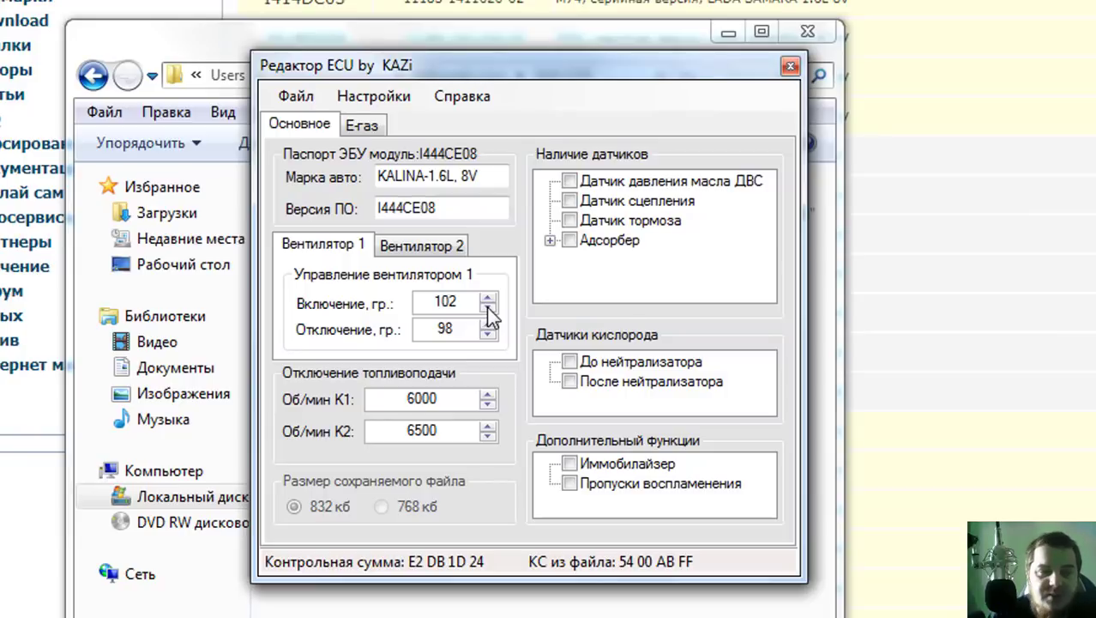
Set Вентилятор 1 to switch on at 96 °C and off at 93 °C.
left_click(487, 307)
left_click(487, 307)
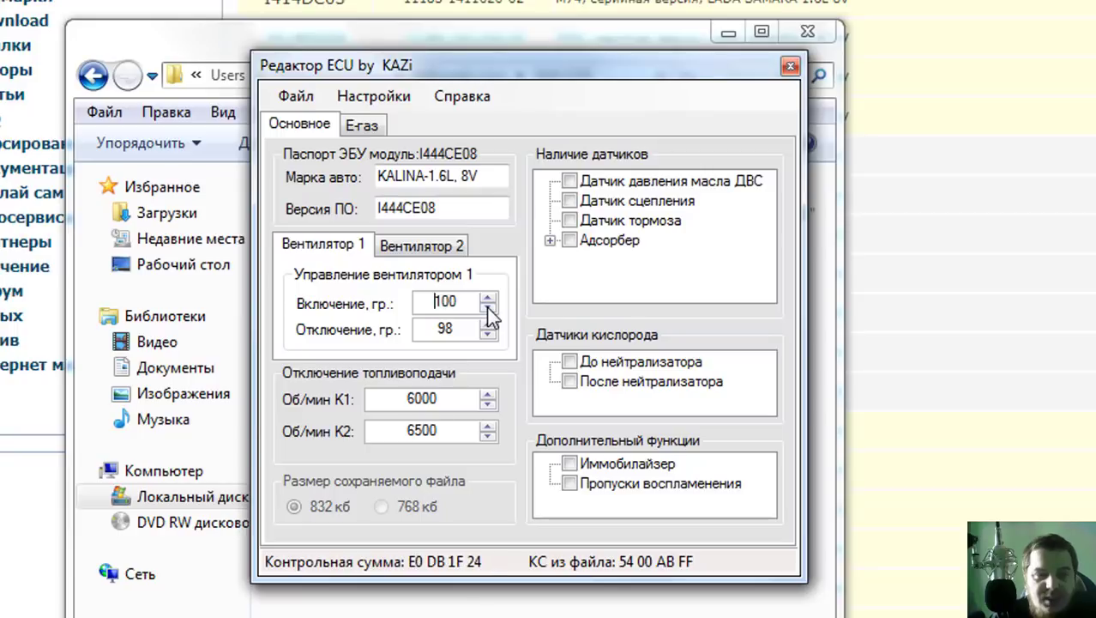
left_click(487, 307)
left_click(487, 307)
left_click(487, 307)
left_click(487, 307)
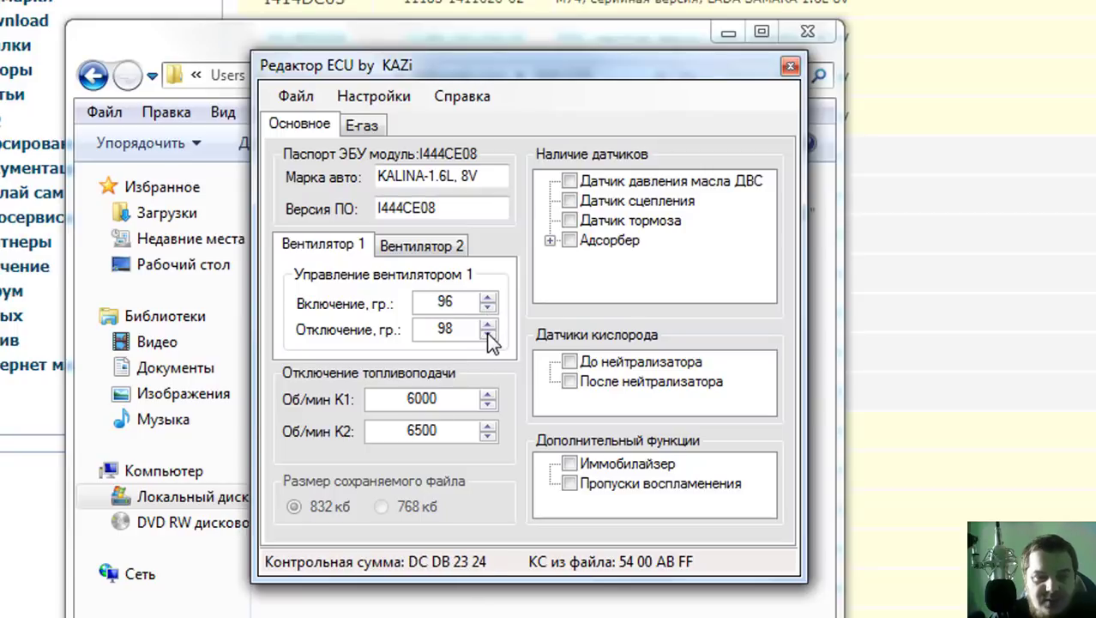
left_click(487, 333)
left_click(487, 334)
left_click(487, 333)
left_click(487, 334)
left_click(487, 334)
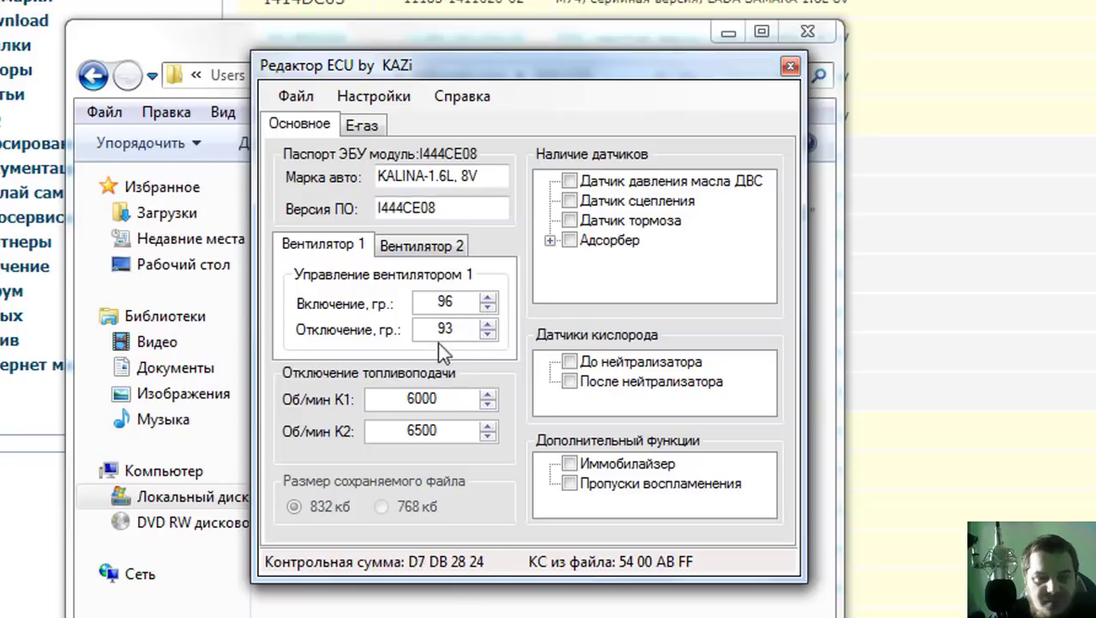
Try changing a Вентилятор 2 temperature, which triggers an index-out-of-range error.
left_click(418, 247)
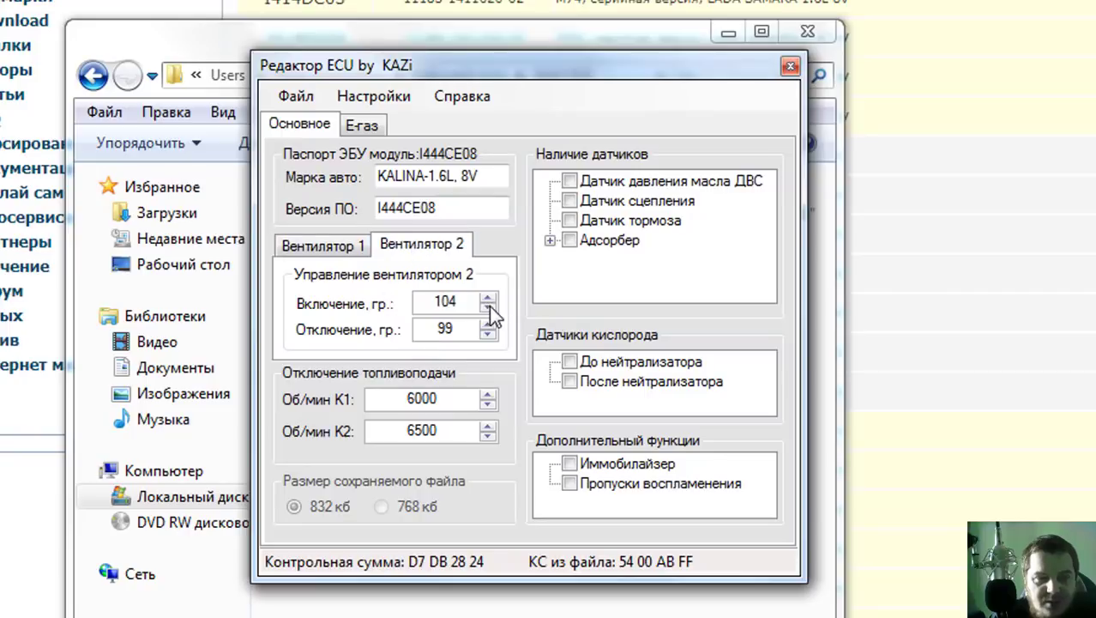
left_click(308, 250)
left_click(429, 249)
left_click(488, 306)
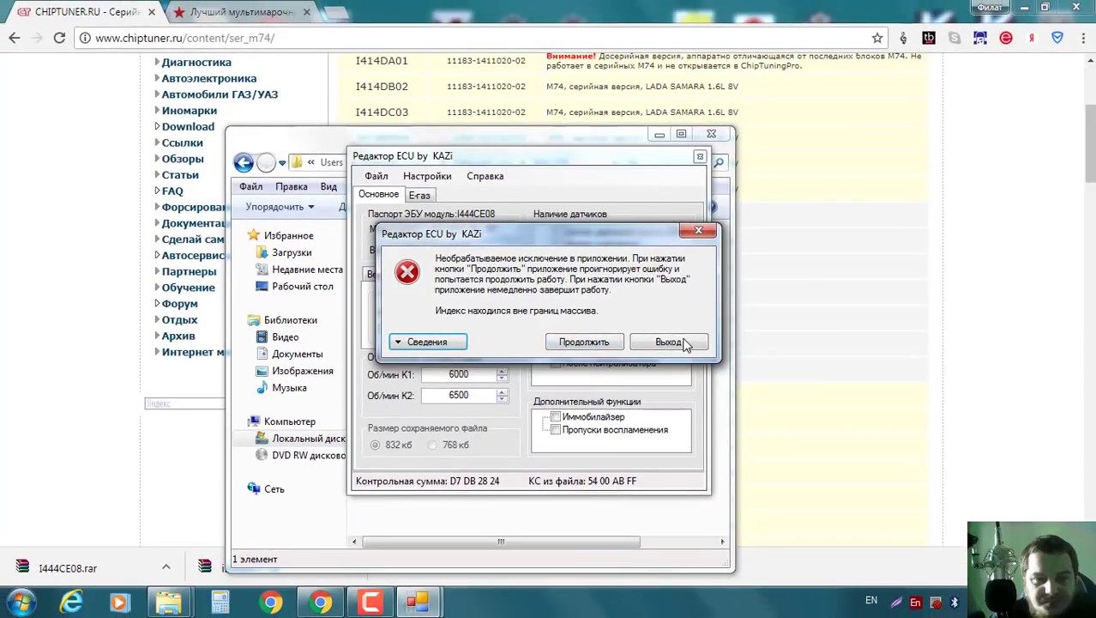
Quit the crashed editor with Выход and minimize the browser and folder windows.
left_click(688, 343)
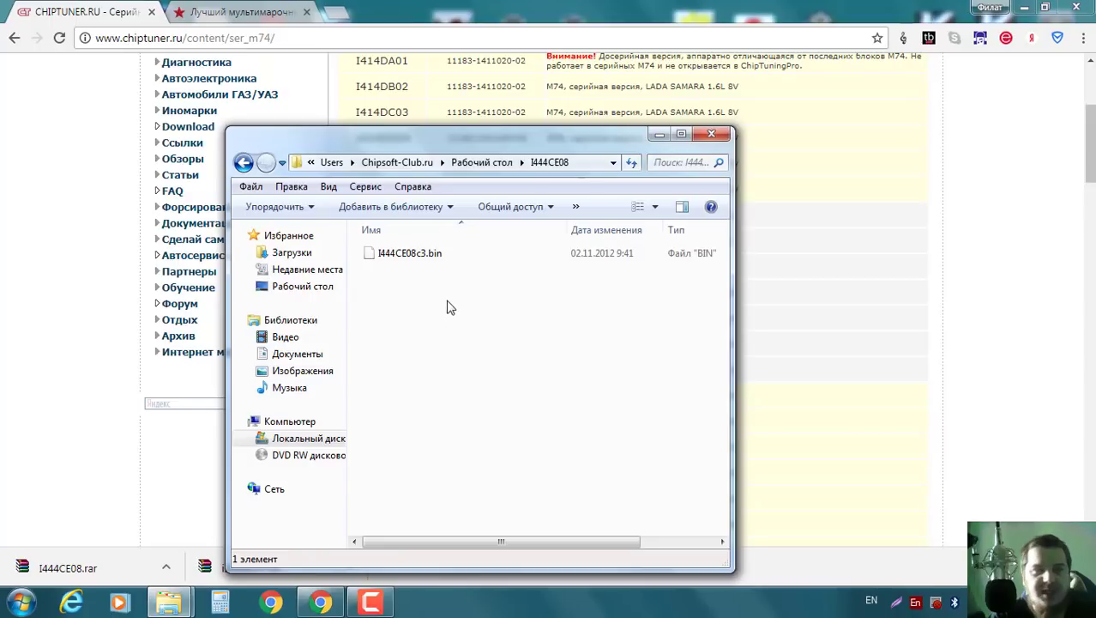
left_click(1029, 14)
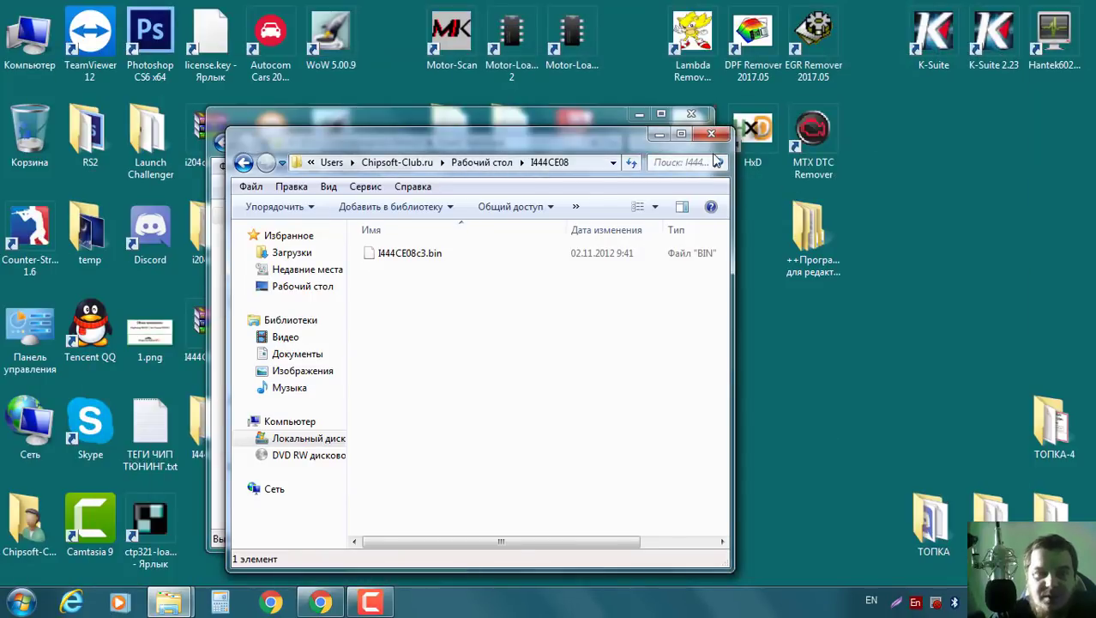
left_click(641, 122)
left_click(640, 117)
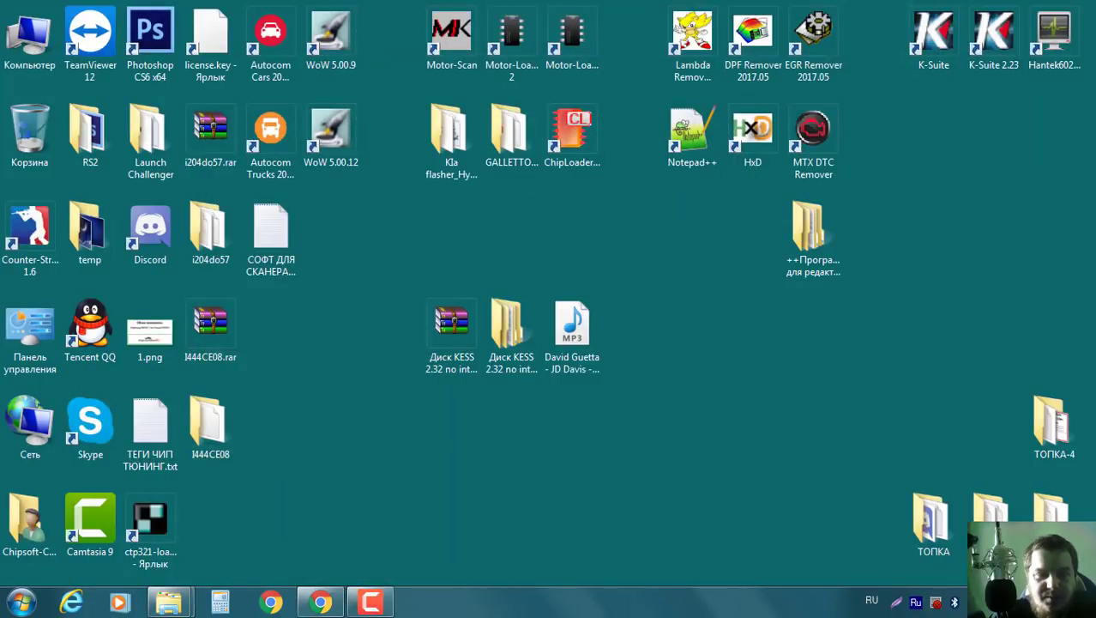
Open the desktop ++Программы folder, then both nested ECU_Calibchange by Mobyx folders.
double_click(807, 230)
double_click(438, 147)
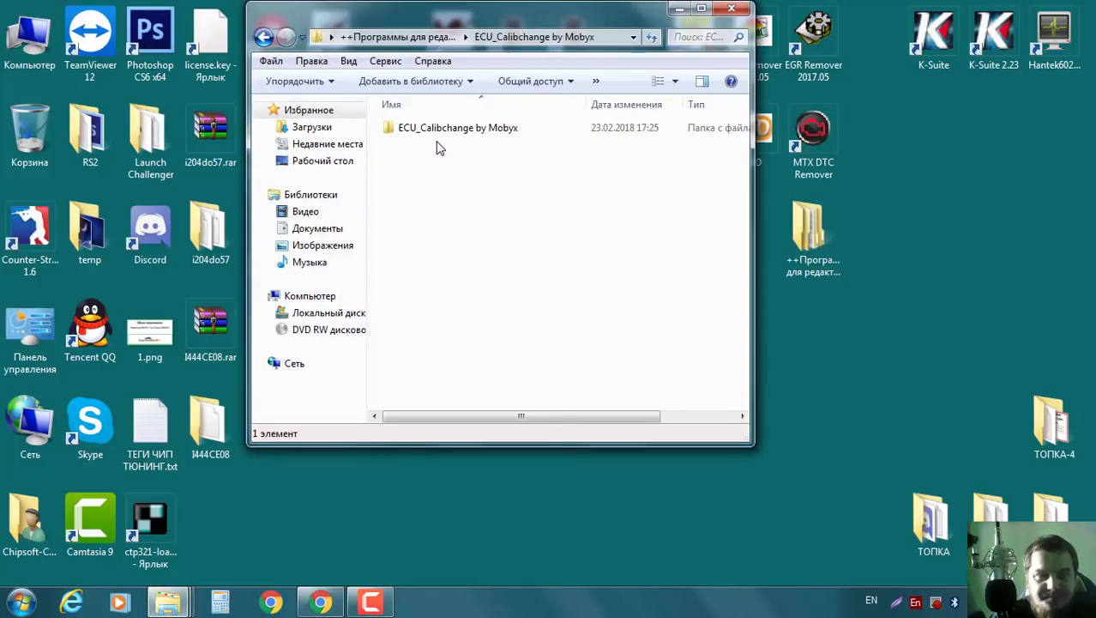
double_click(440, 135)
Relaunch the KAZi editor from Клиб Экю Кази and load I444CE08c3.bin via Файл > Открыть.
left_click(444, 133)
double_click(443, 133)
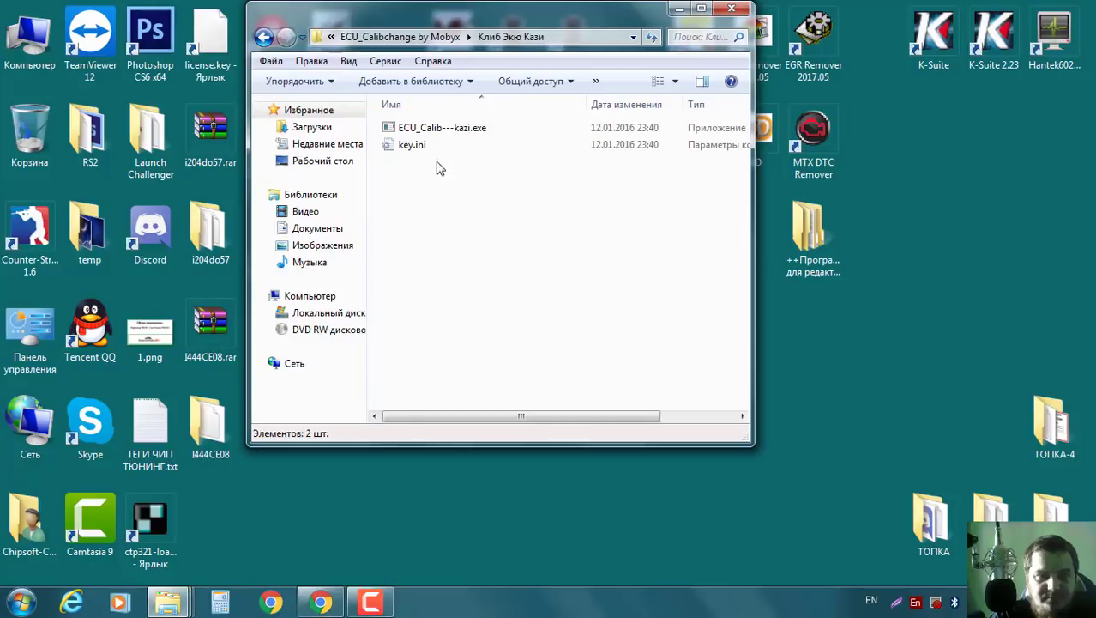
double_click(443, 130)
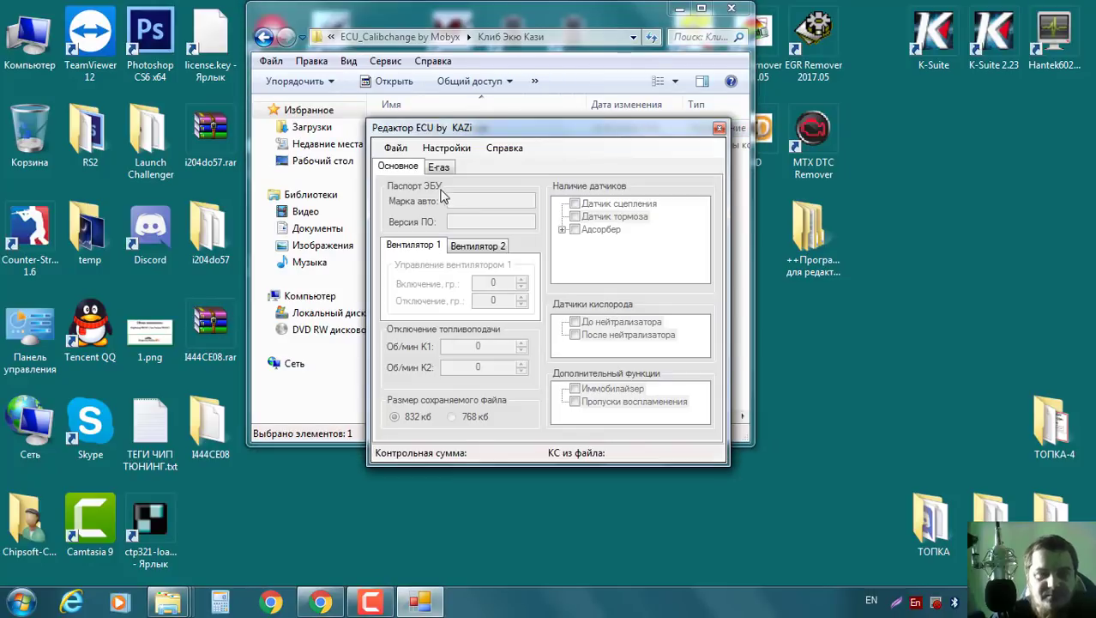
left_click(395, 148)
left_click(407, 164)
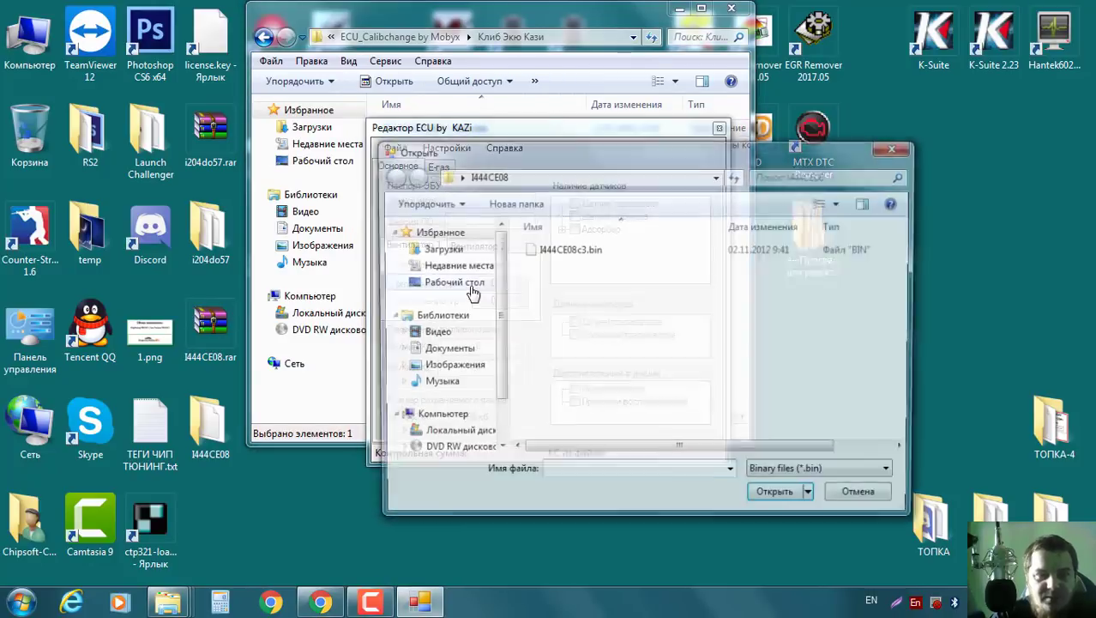
double_click(589, 251)
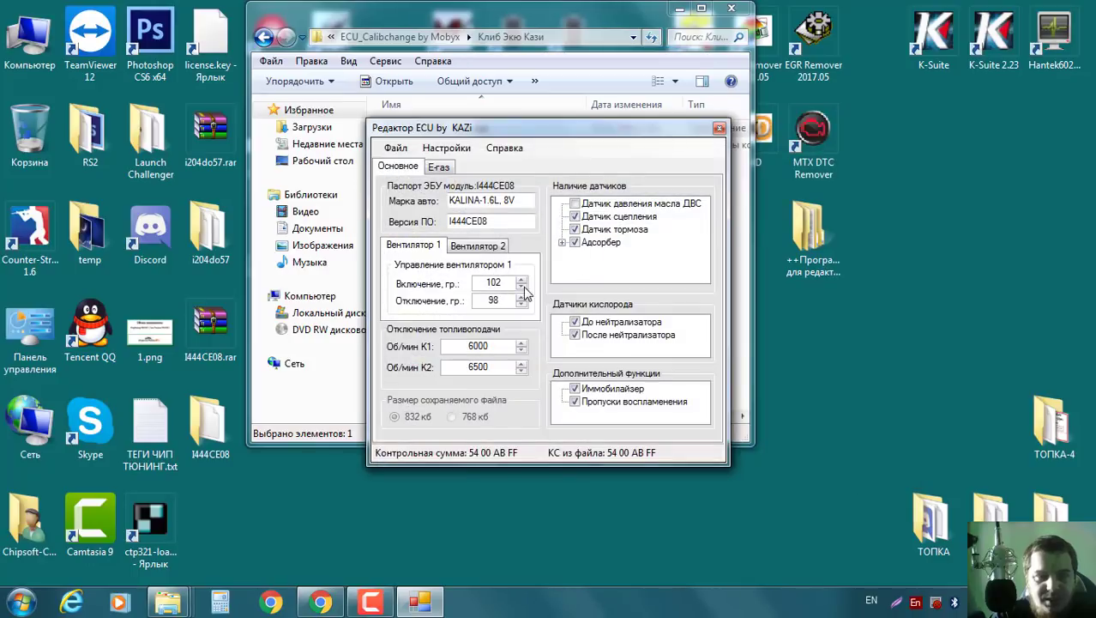
Set Вентилятор 1 again to 96 °C on and 93 °C off.
left_click(523, 293)
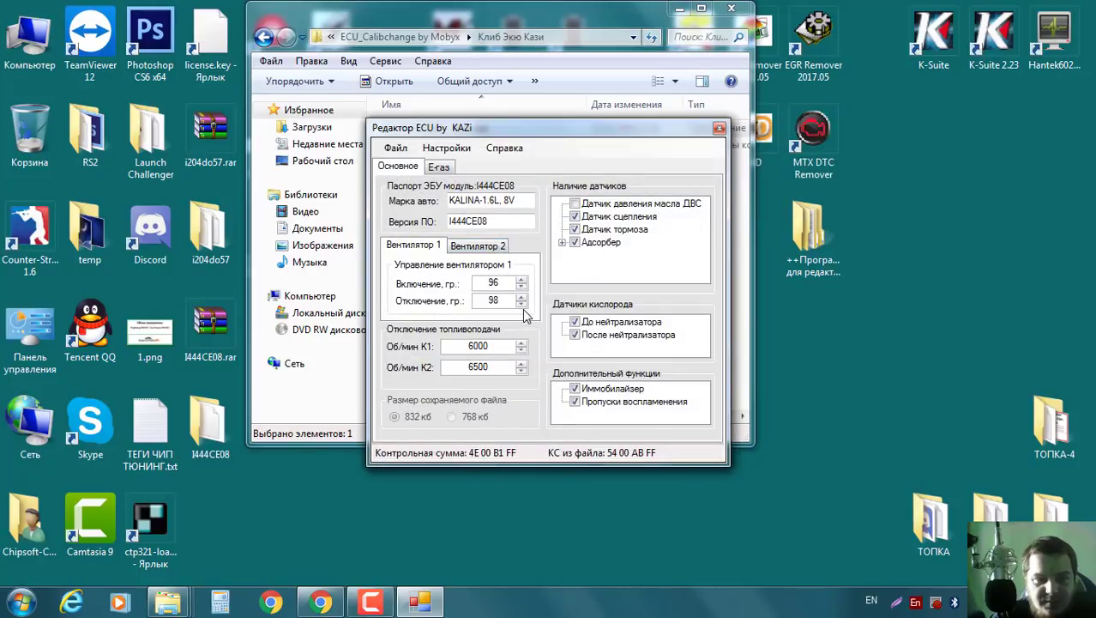
left_click(521, 303)
left_click(522, 304)
double_click(522, 304)
Try adjusting Вентилятор 2, dismiss the repeated exception errors with Продолжить, and close the editor.
left_click(478, 246)
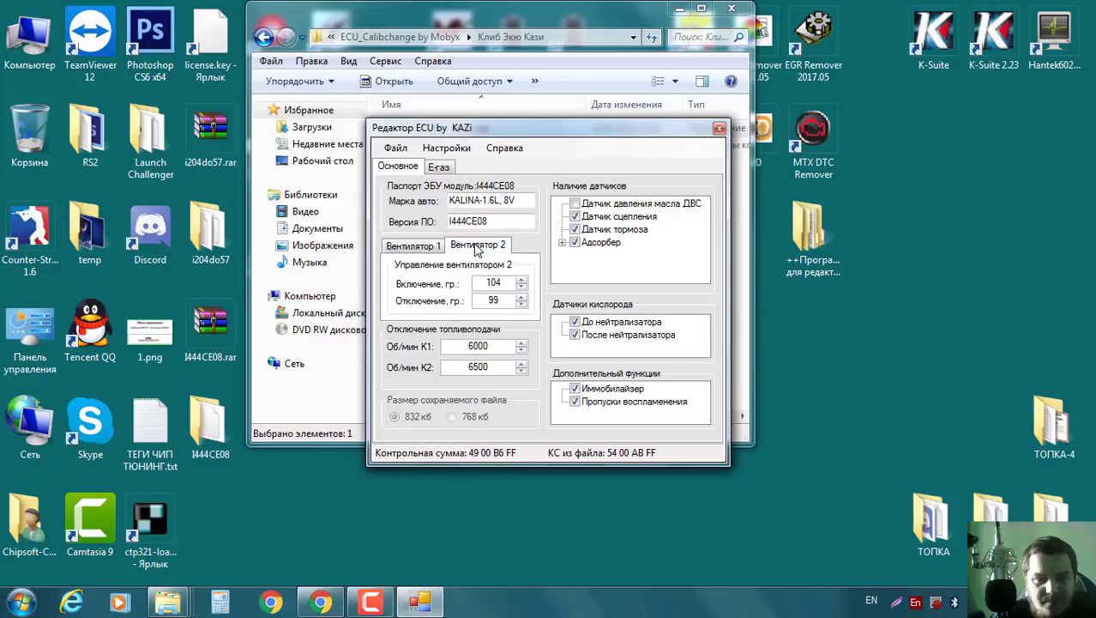
left_click(520, 287)
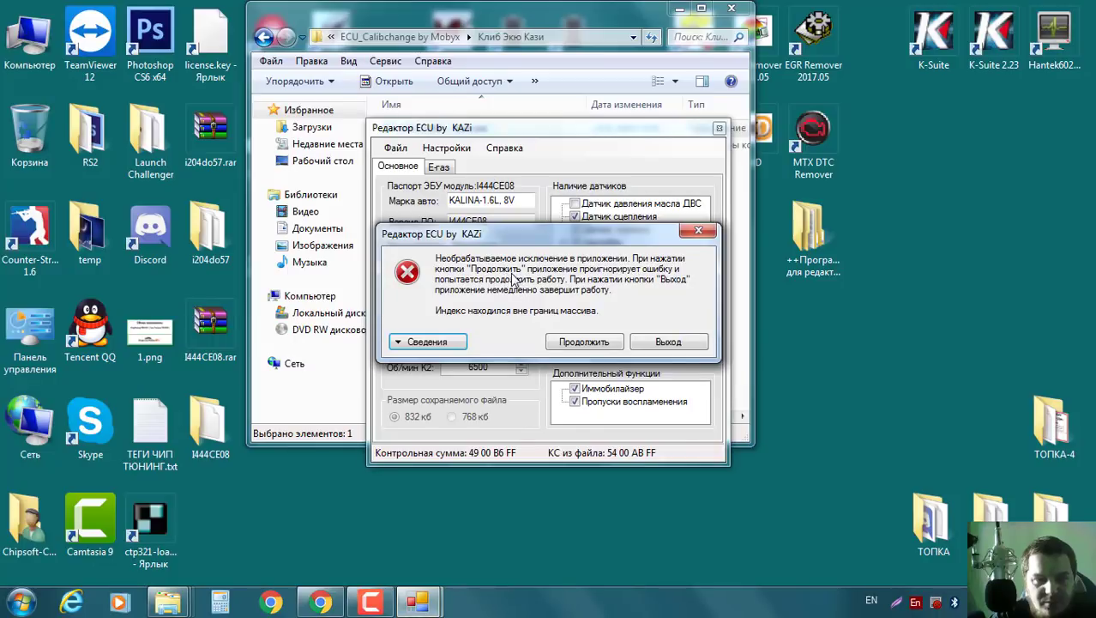
left_click(568, 340)
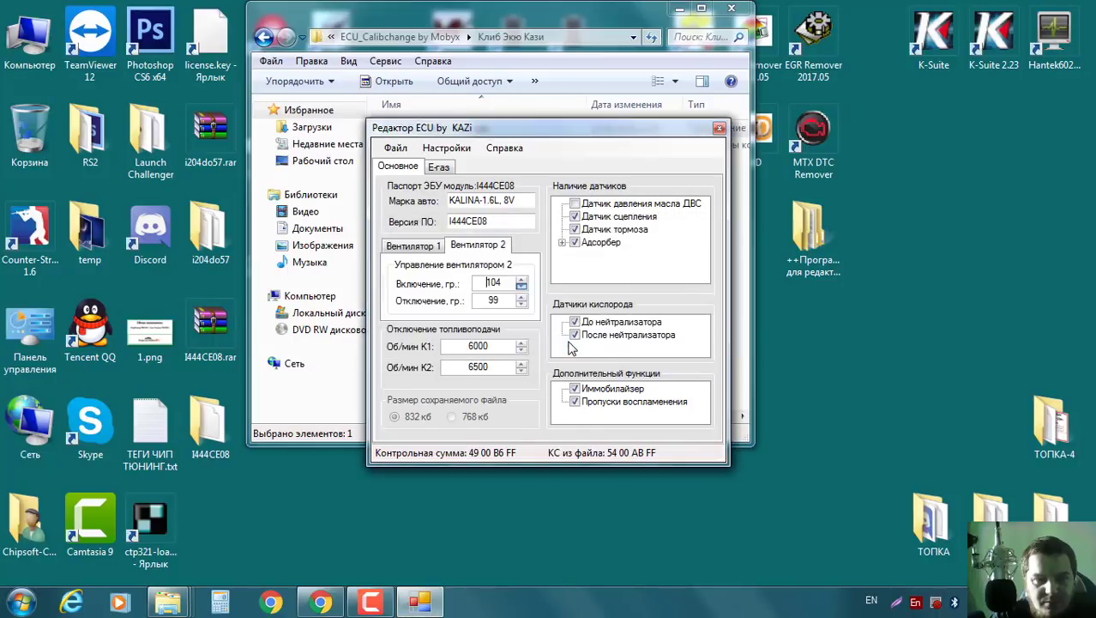
left_click(522, 303)
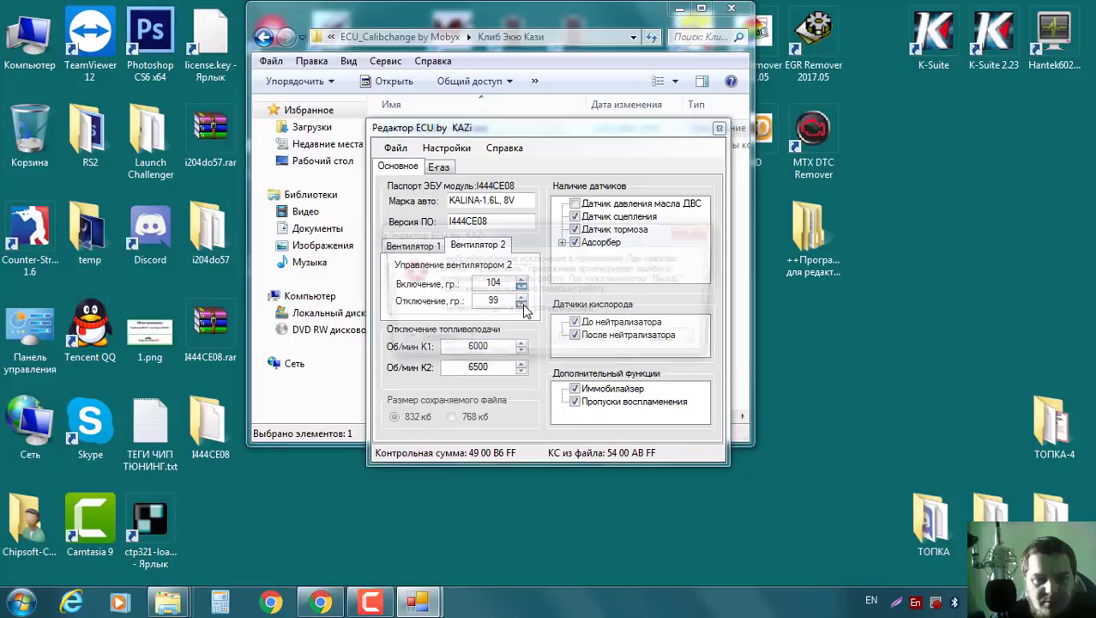
left_click(642, 341)
left_click(525, 283)
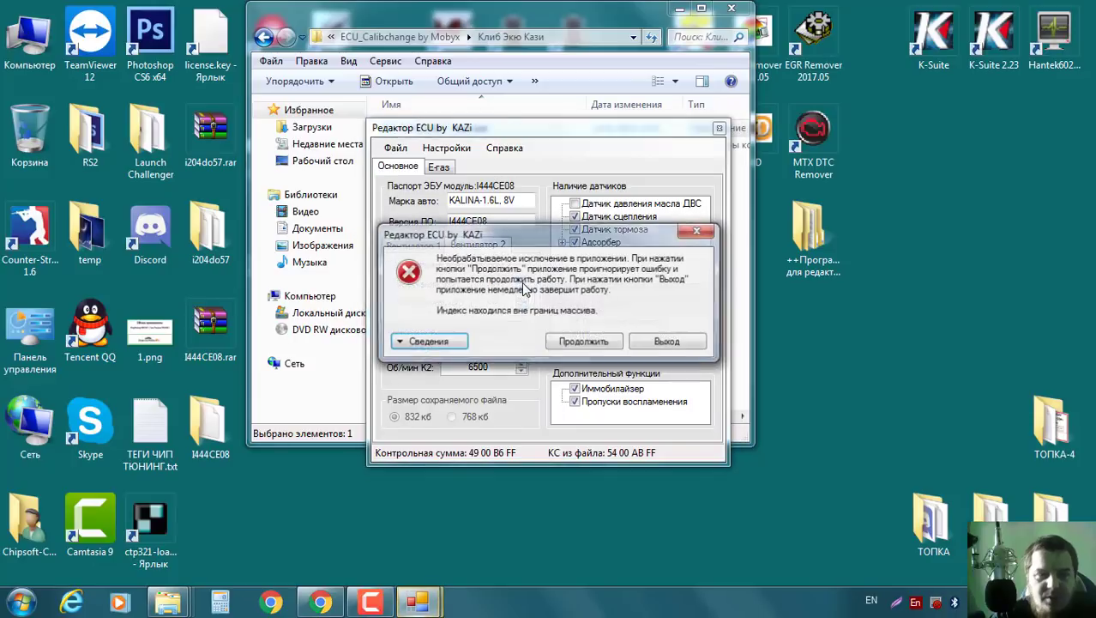
left_click(642, 342)
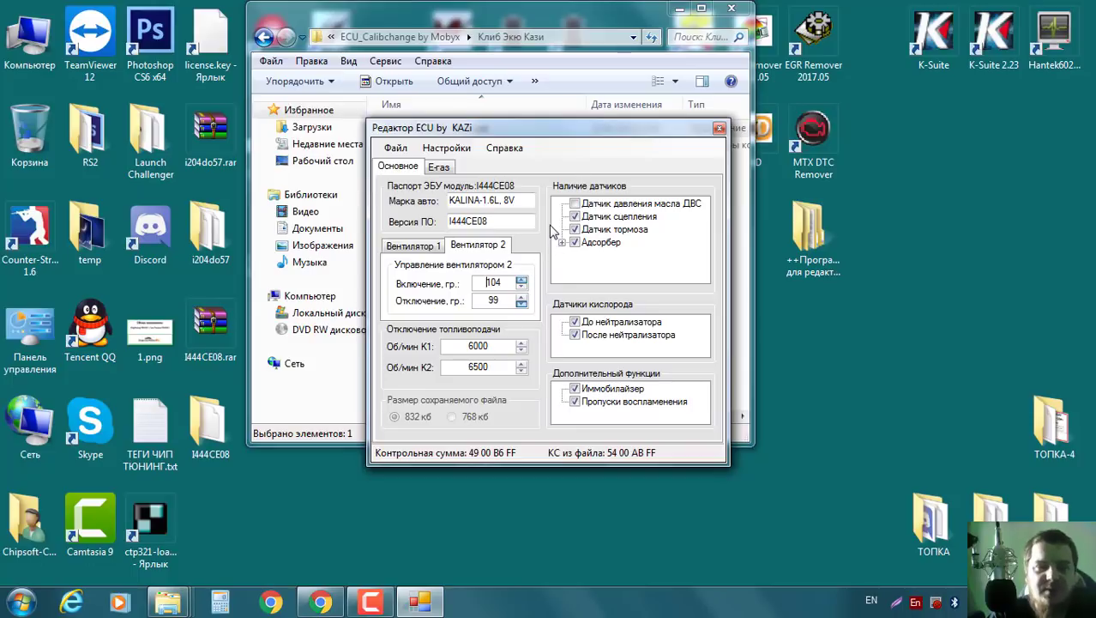
left_click(719, 128)
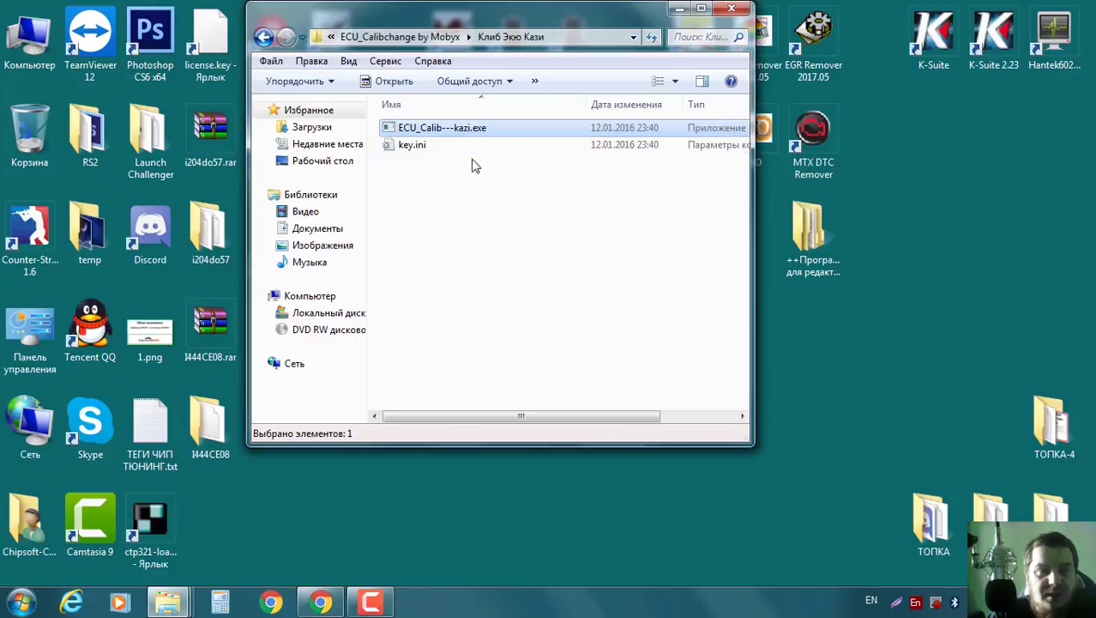
Relaunch the KAZi editor and load I444CE08c3.bin through Файл > Открыть.
double_click(458, 129)
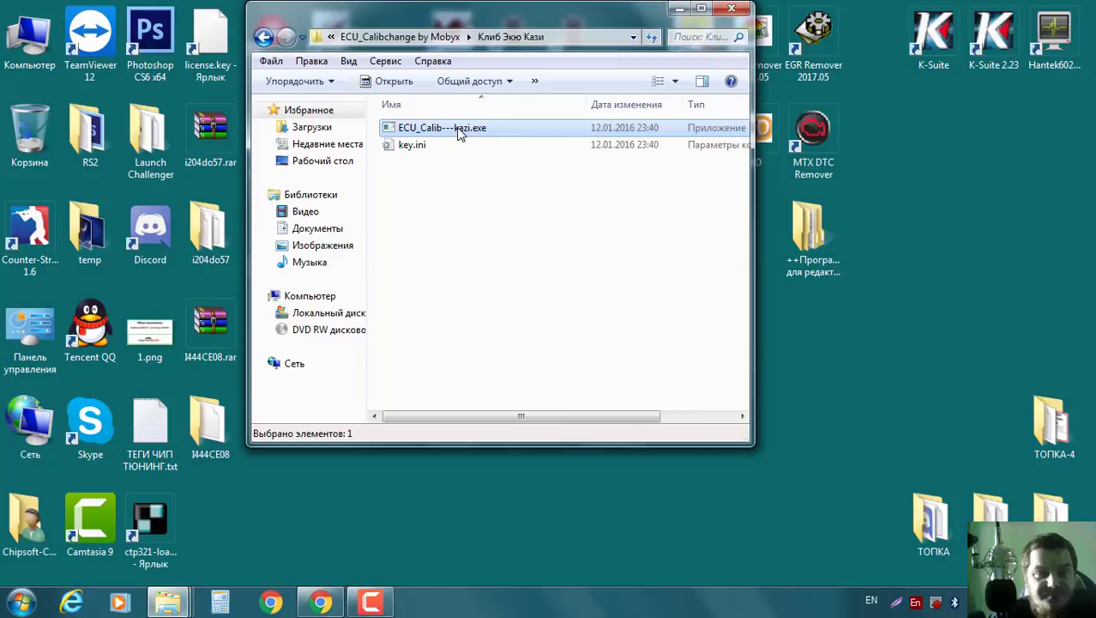
left_click(397, 148)
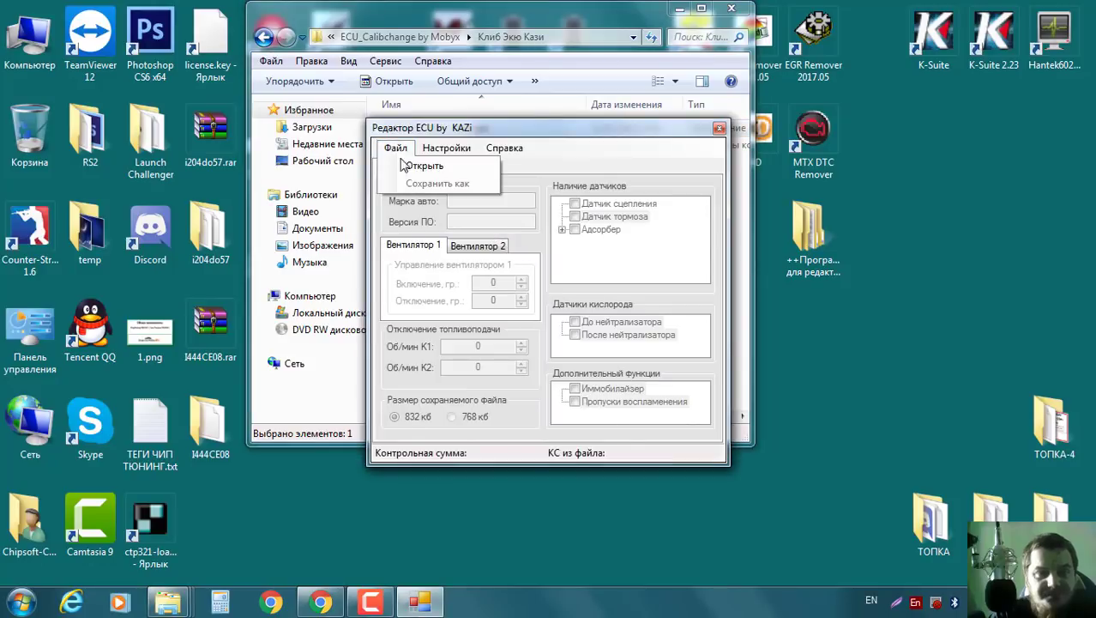
left_click(415, 167)
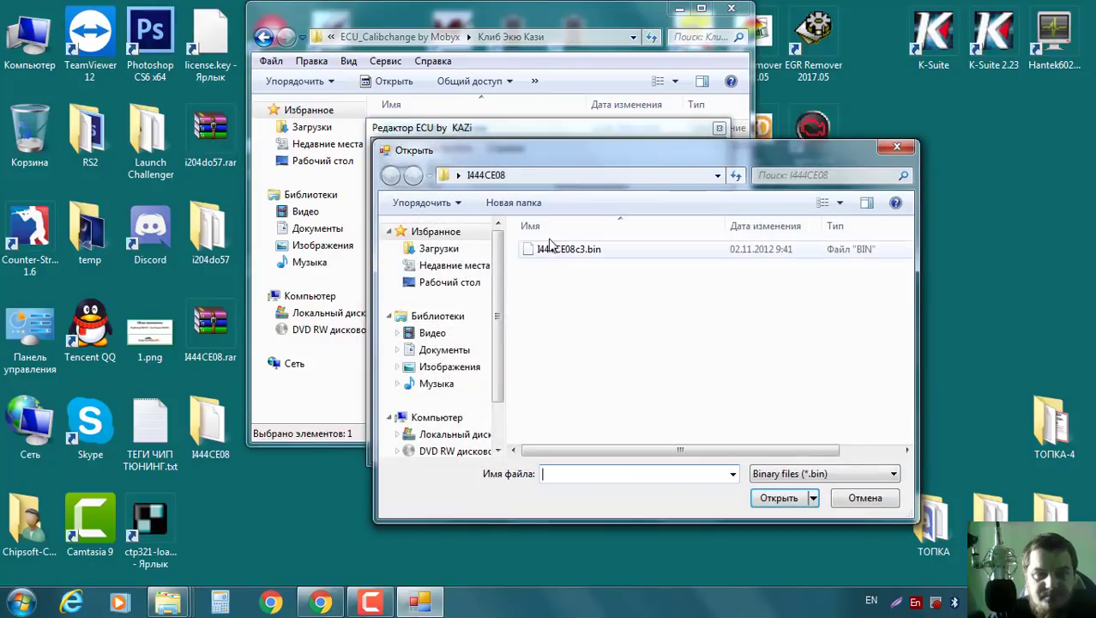
double_click(573, 250)
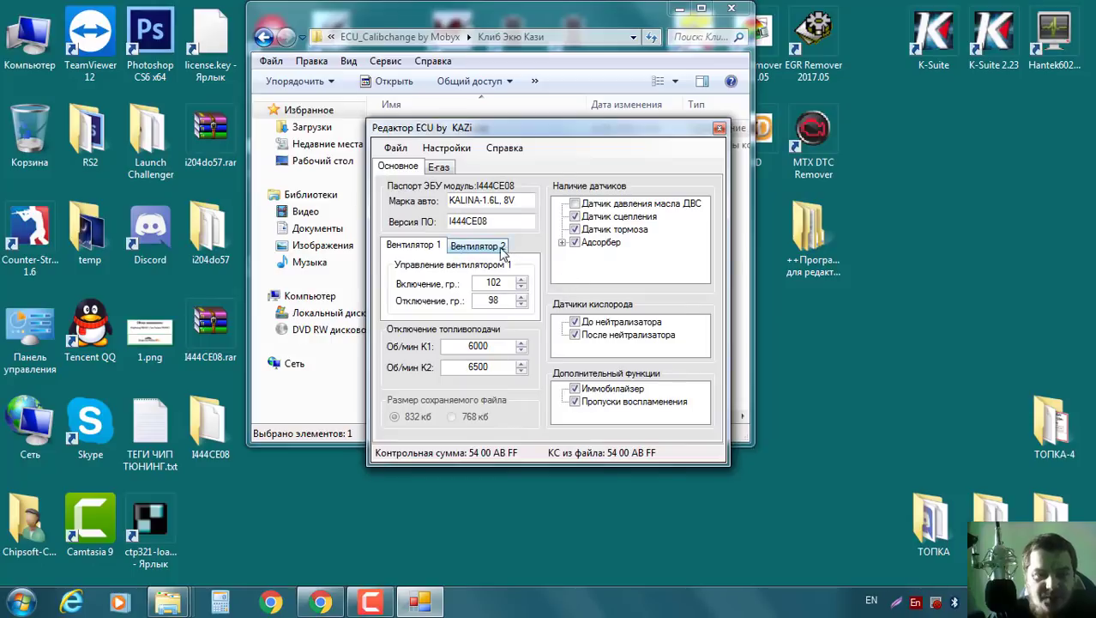
Set Вентилятор 1 to 96/93 °C and fuel cut-offs to K1 7000 and K2 7100 rpm.
left_click(521, 288)
left_click(522, 288)
left_click(522, 289)
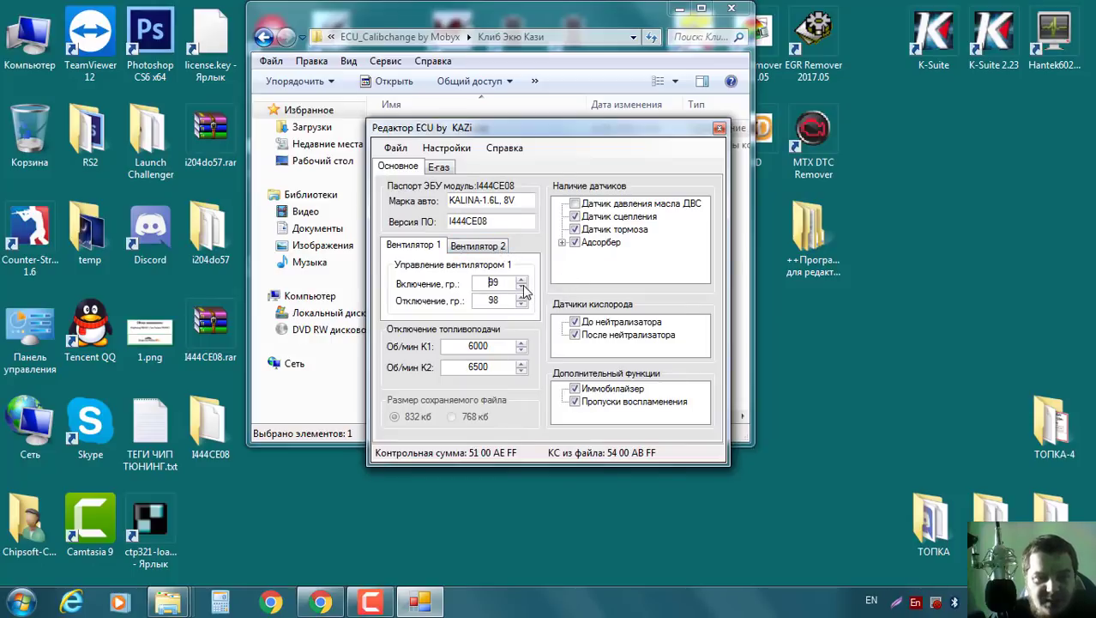
left_click(522, 288)
left_click(522, 290)
left_click(522, 304)
left_click(521, 304)
left_click(521, 304)
left_click(522, 304)
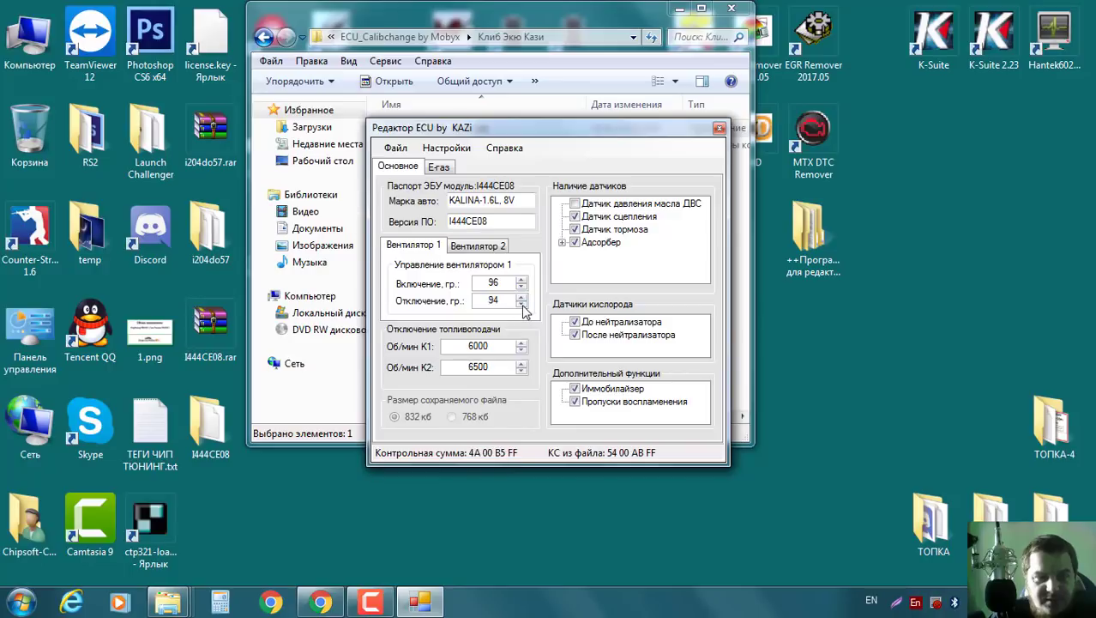
left_click(522, 304)
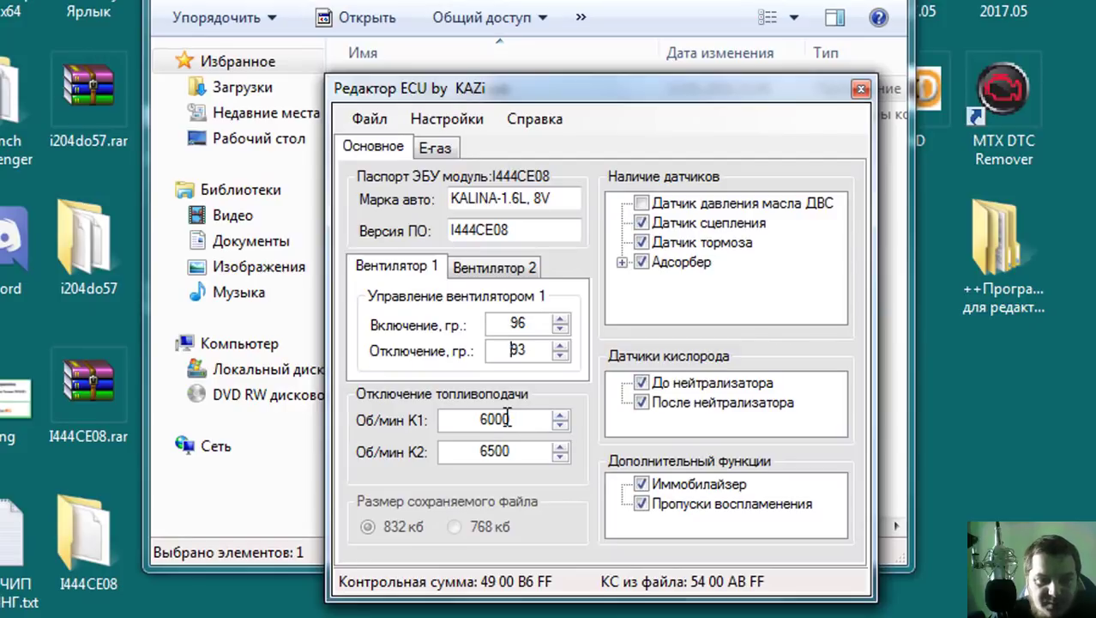
left_click_drag(489, 420, 474, 451)
type("7")
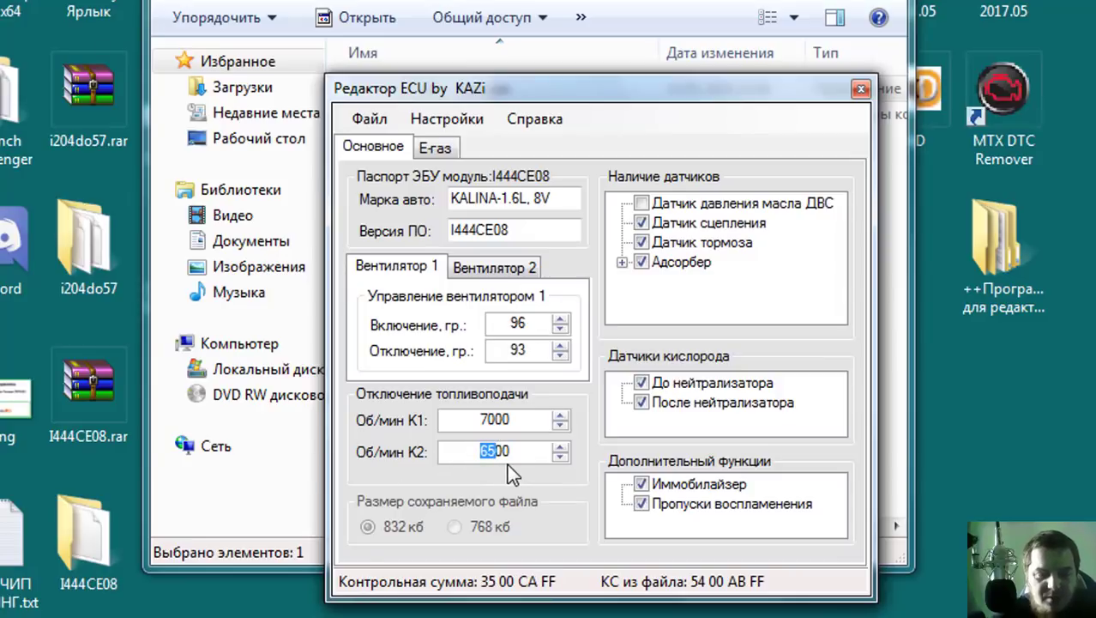
type("71")
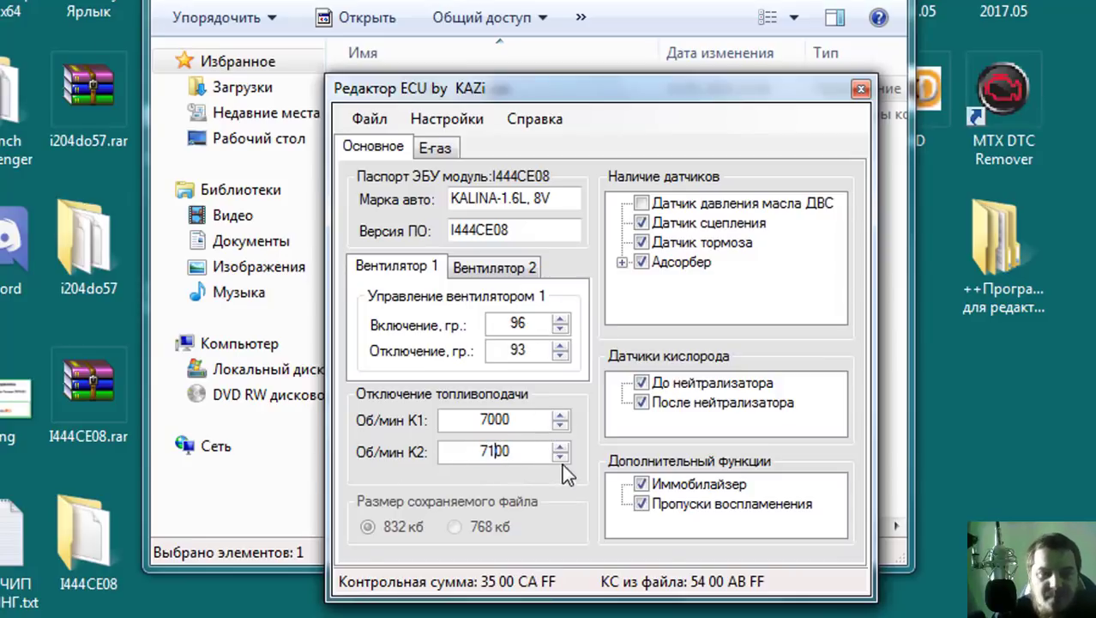
Untick both oxygen sensors, immobilizer, misfire, adsorber, brake and clutch sensors, then view E-газ.
left_click(641, 383)
left_click(642, 402)
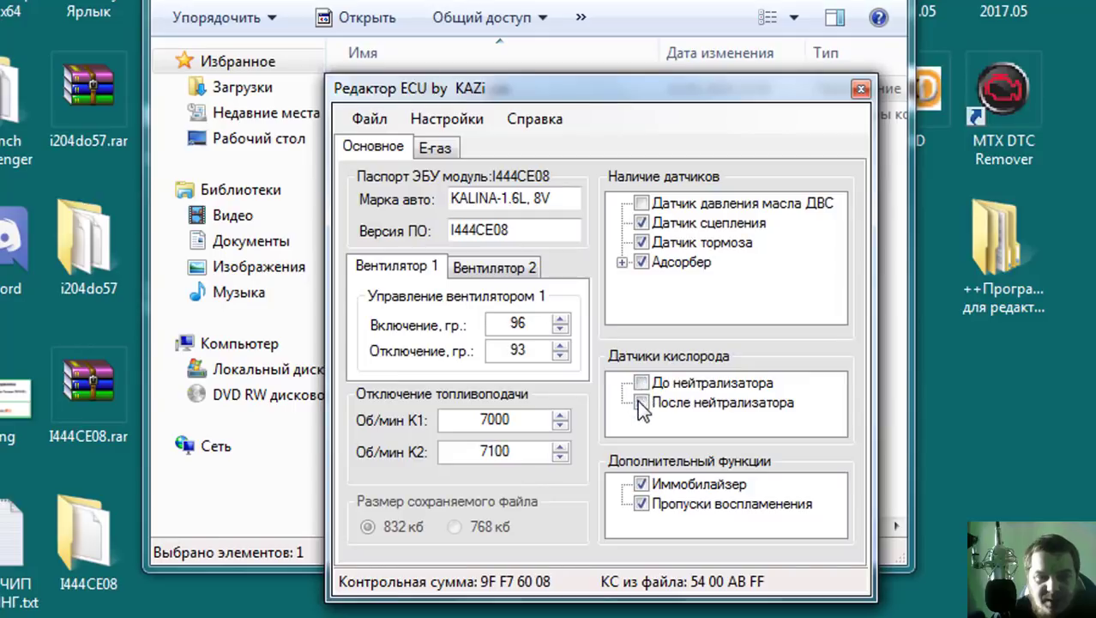
left_click(642, 484)
left_click(642, 503)
left_click(641, 262)
left_click(641, 242)
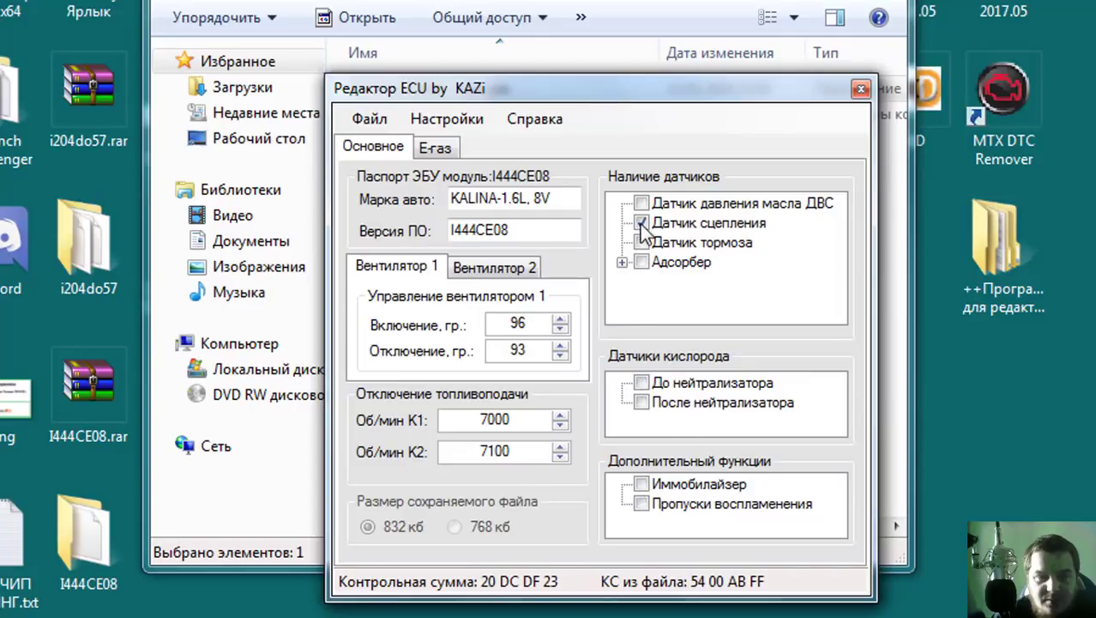
left_click(641, 222)
left_click(437, 147)
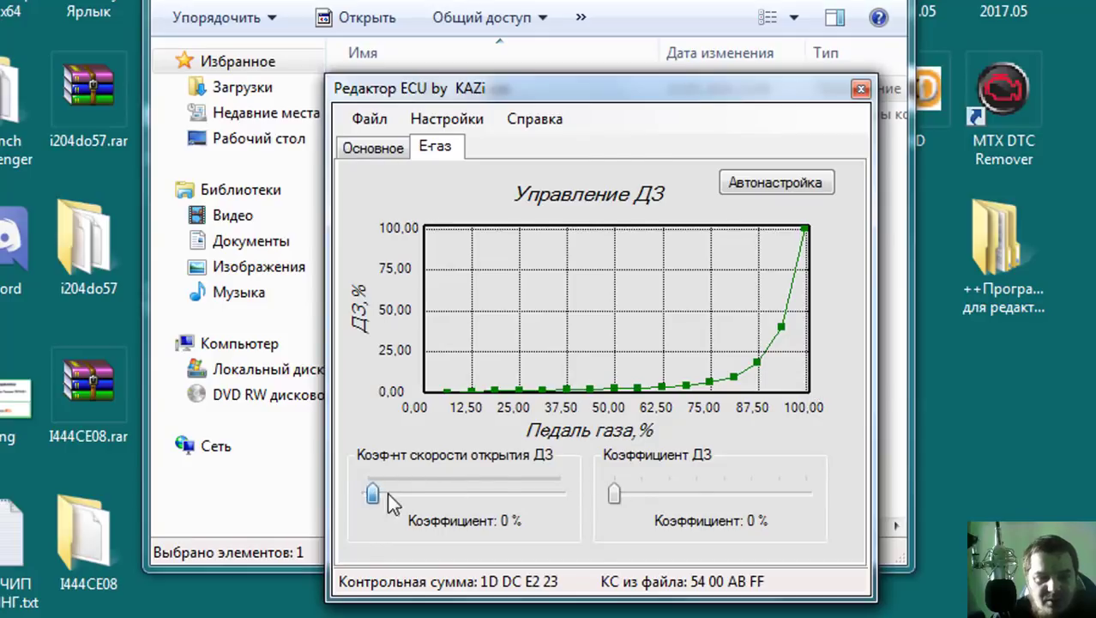
Set the E-газ opening-speed coefficient to 88% and the throttle coefficient to 3%, then go back to Основное.
left_click_drag(387, 494, 540, 496)
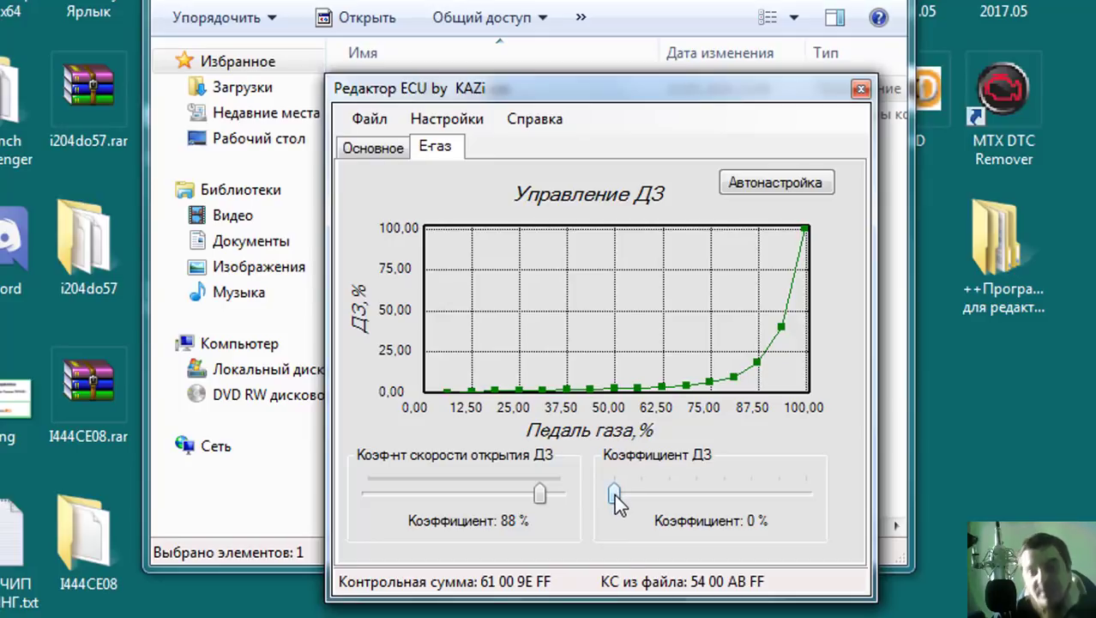
left_click_drag(614, 496, 696, 497)
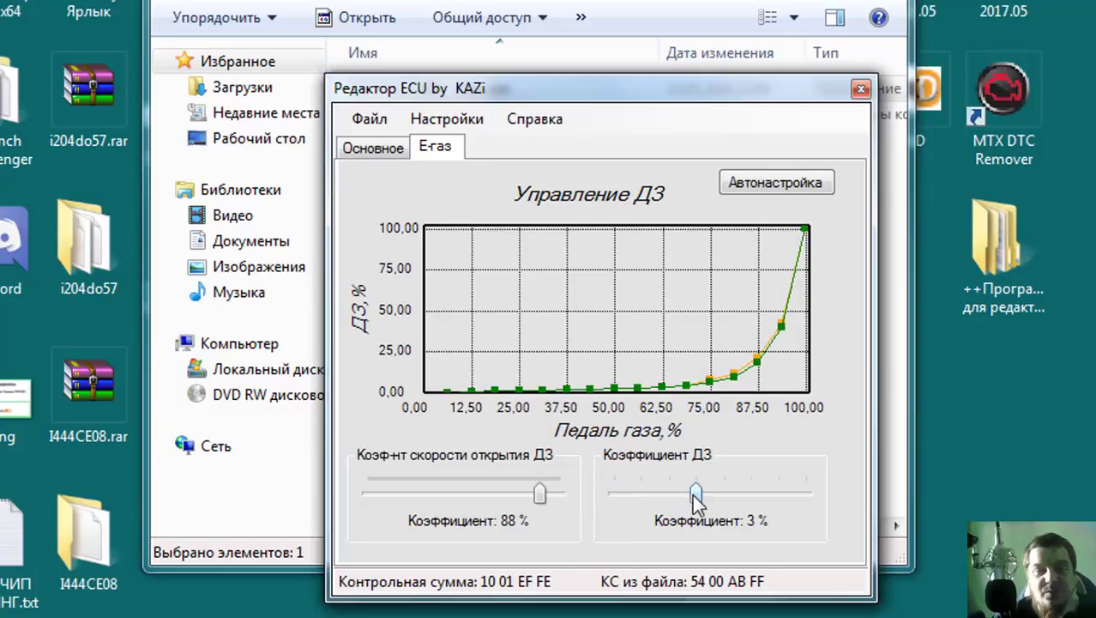
left_click(387, 147)
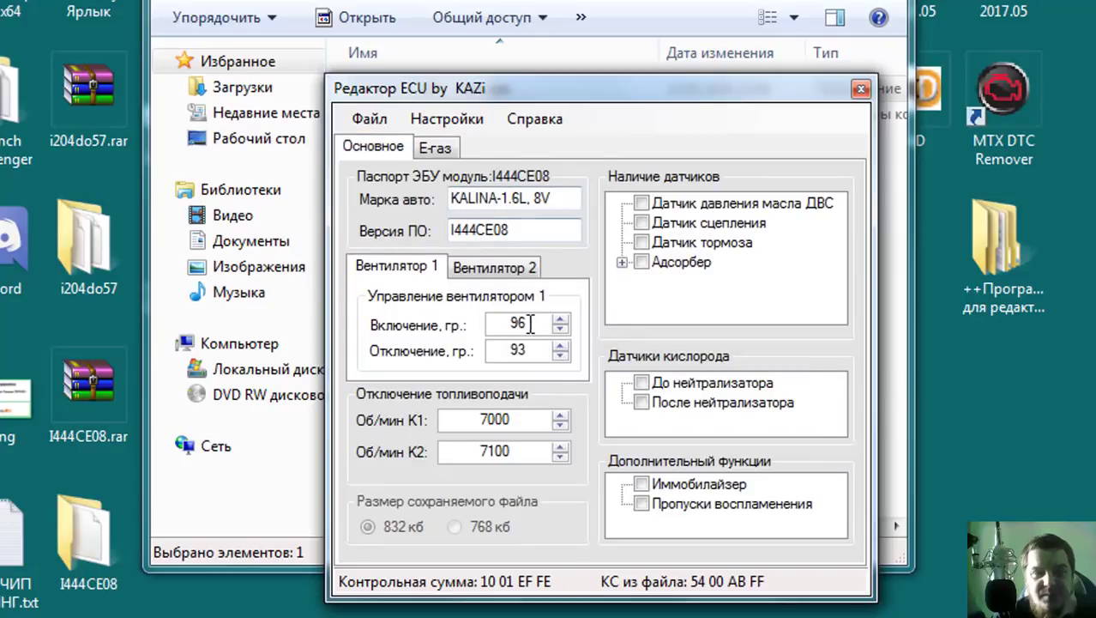
Save the edited firmware as I444CE08_96-93_Euro-0.bin in the I444CE08 folder.
left_click(373, 120)
left_click(374, 122)
left_click(378, 120)
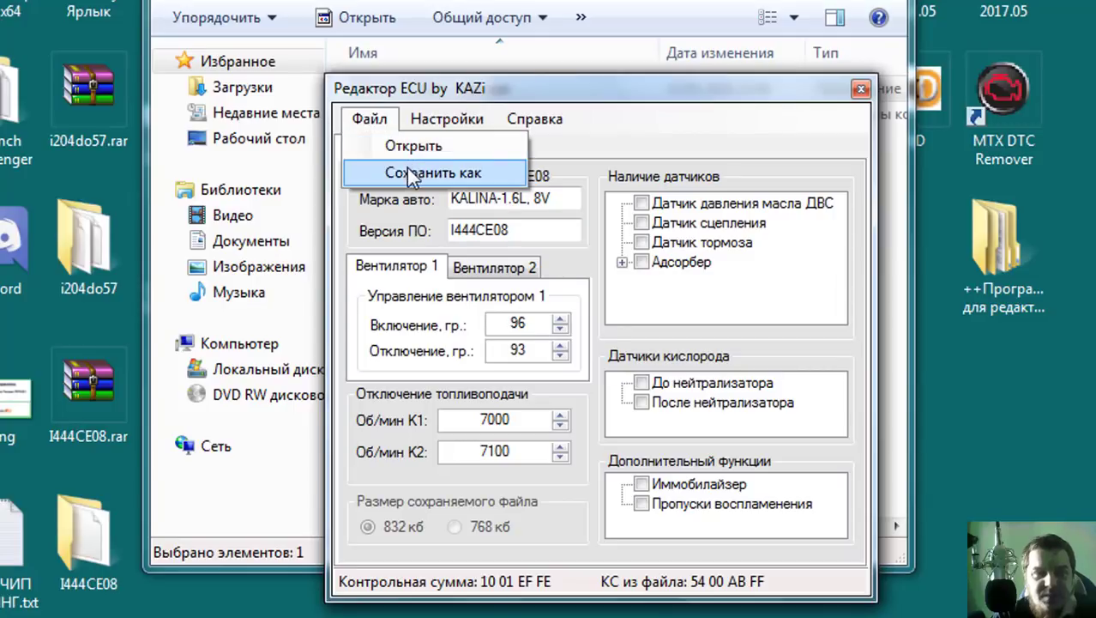
left_click(410, 172)
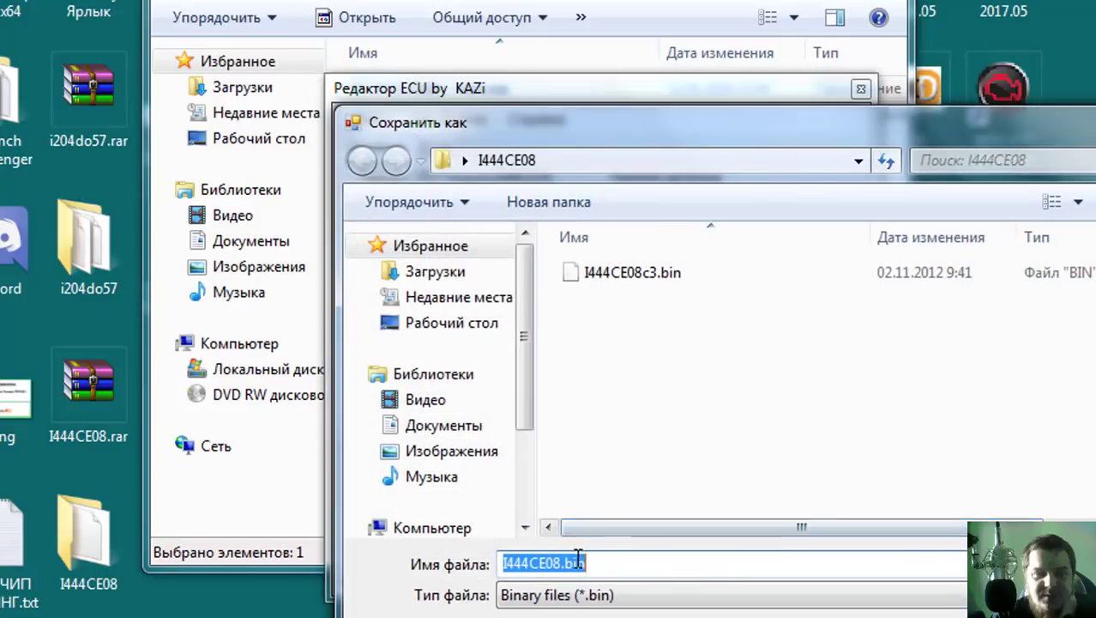
left_click(562, 563)
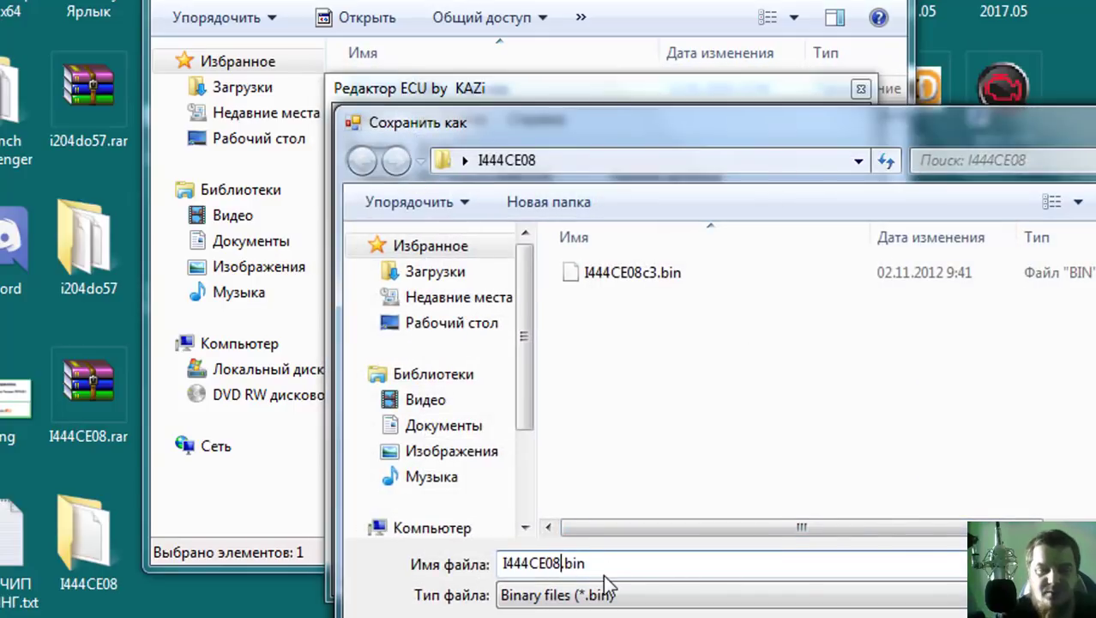
type("_")
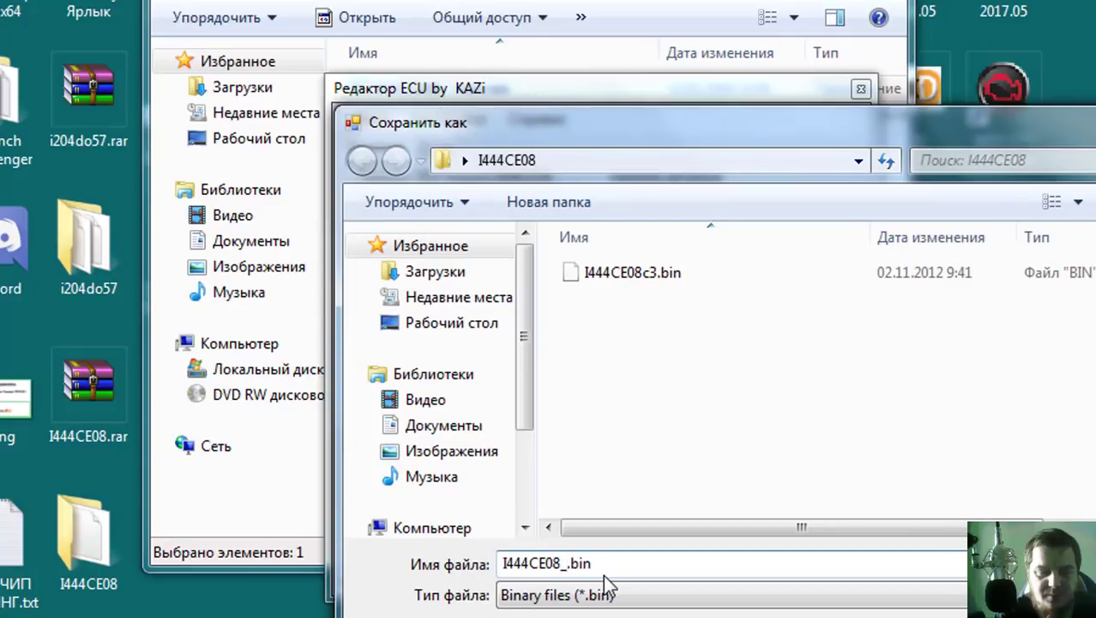
type("96")
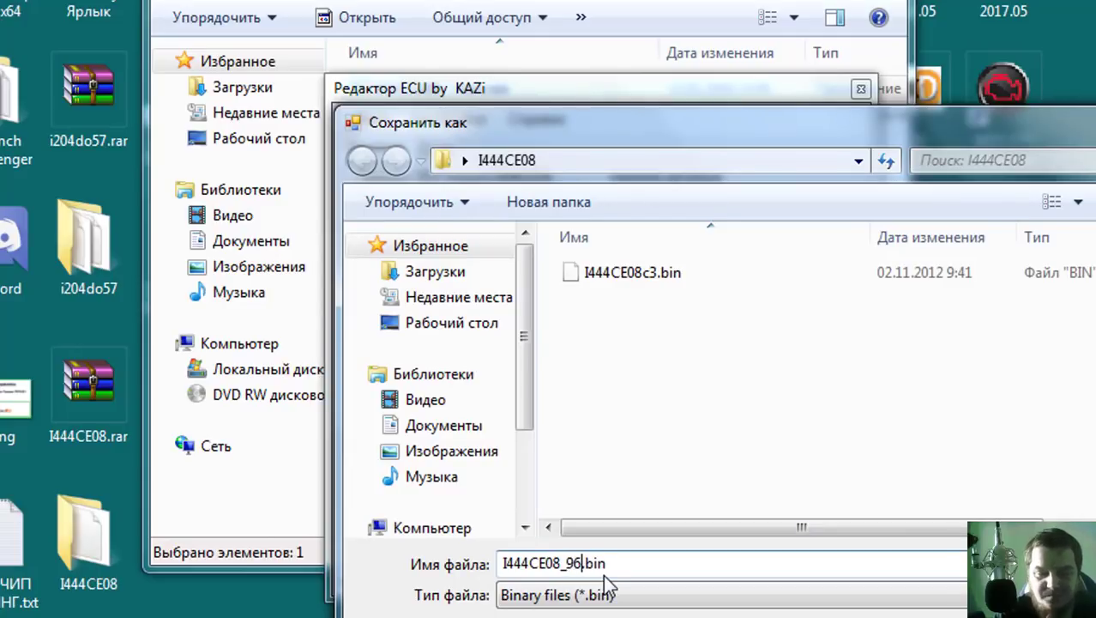
type("-93_Euro-0")
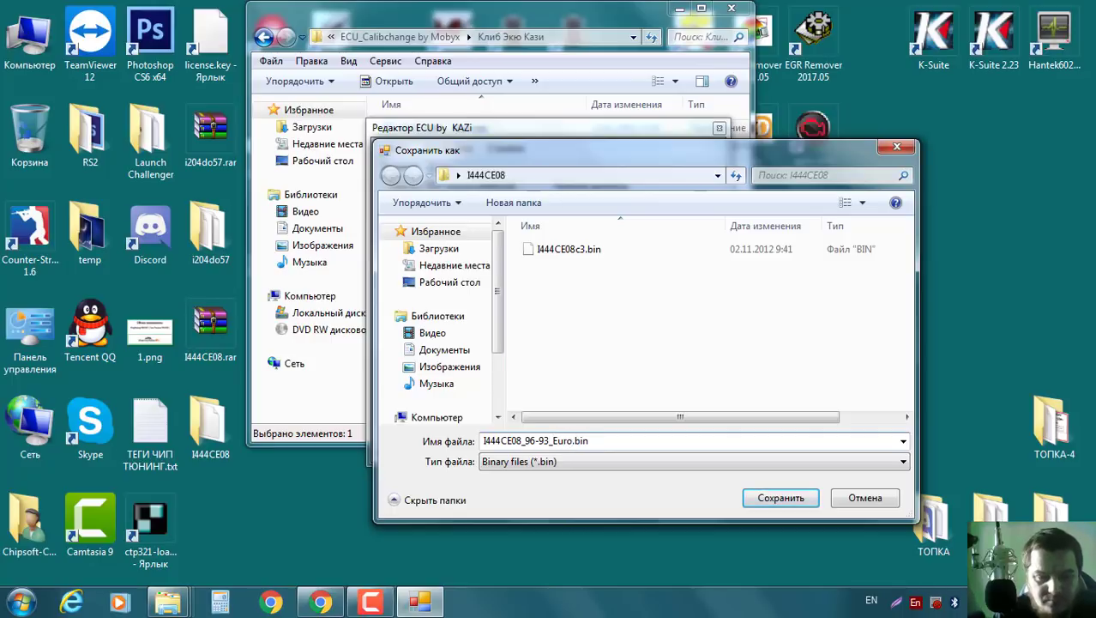
left_click(751, 499)
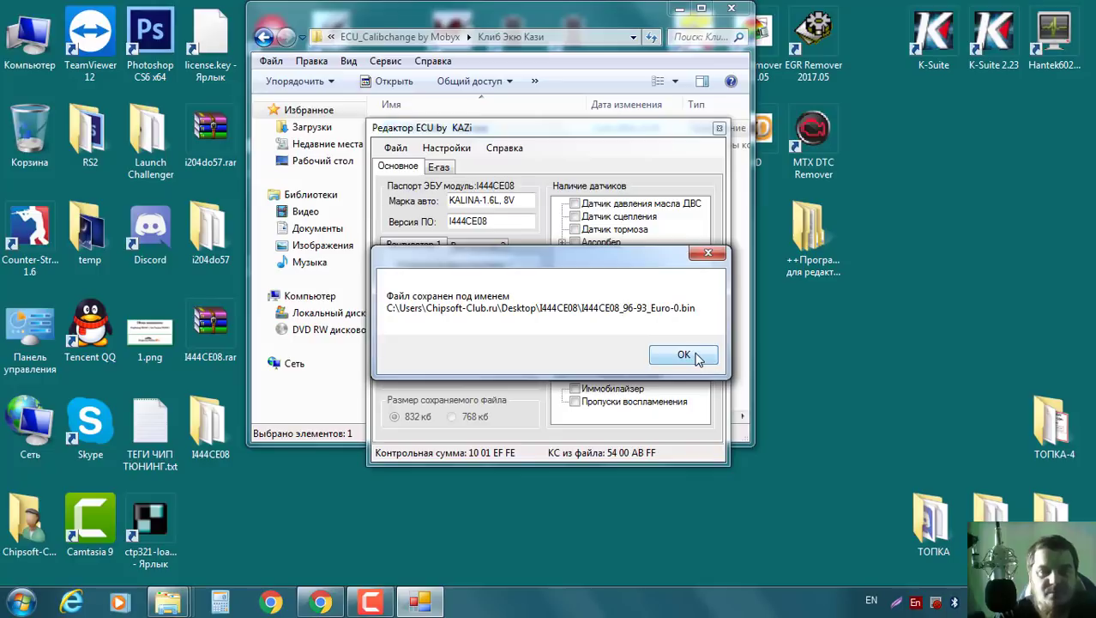
Acknowledge the saved-file message, close the ECU editor and Explorer window, and bring up the Camtasia controls.
left_click(697, 358)
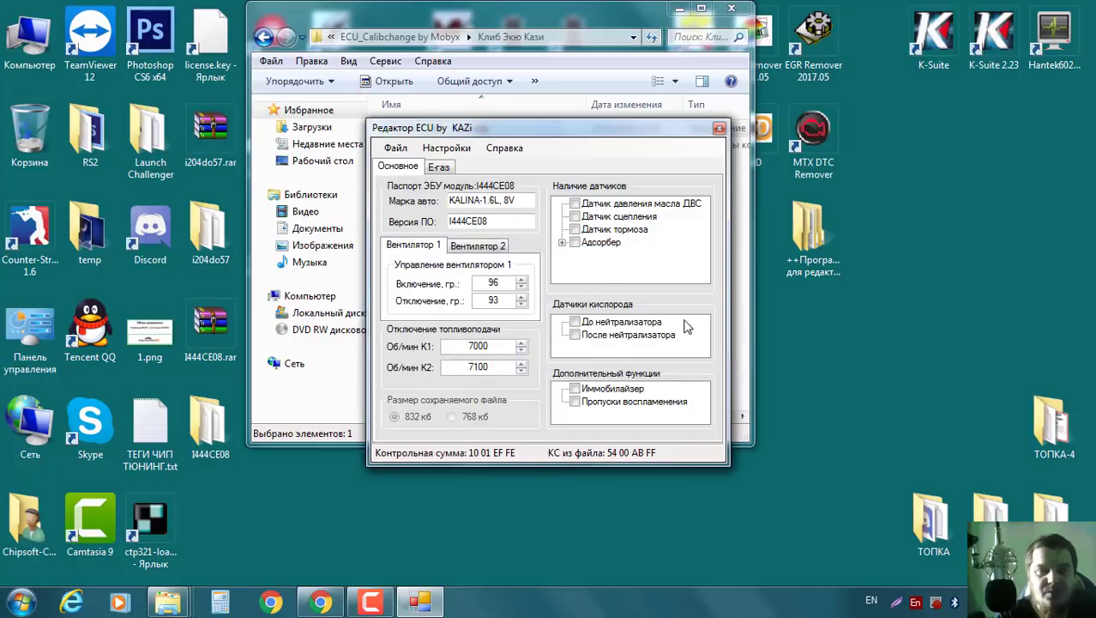
left_click(719, 129)
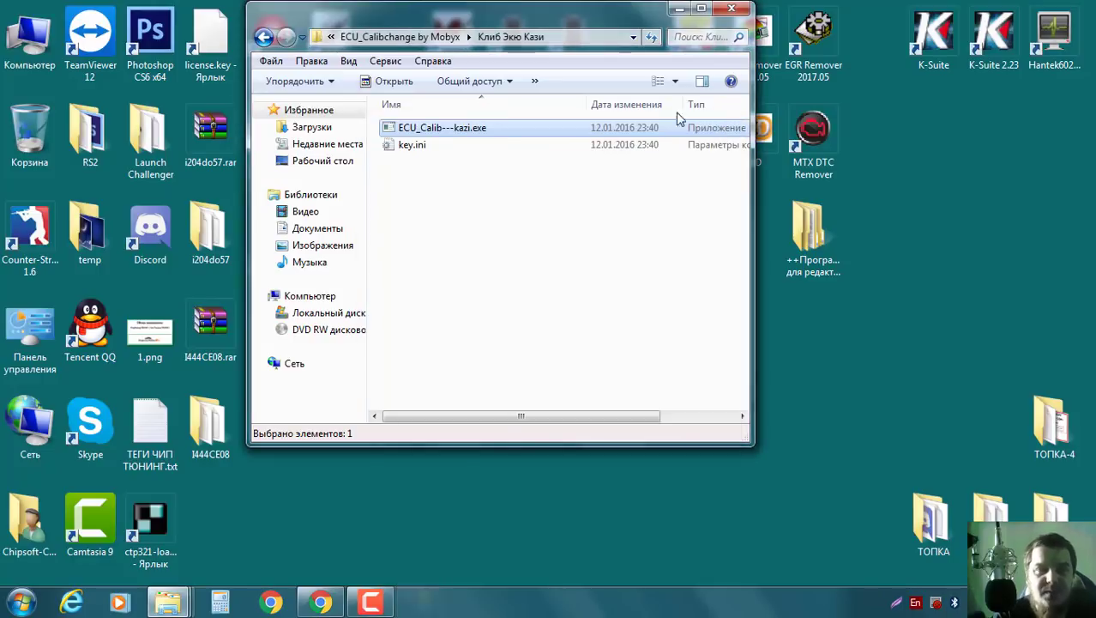
left_click(735, 9)
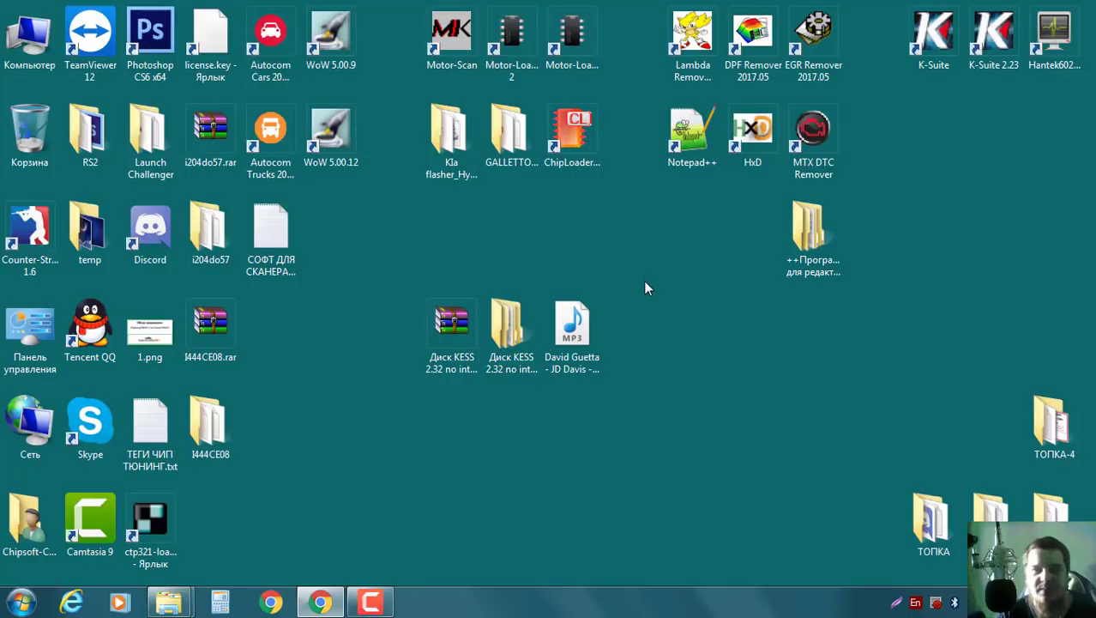
left_click(370, 602)
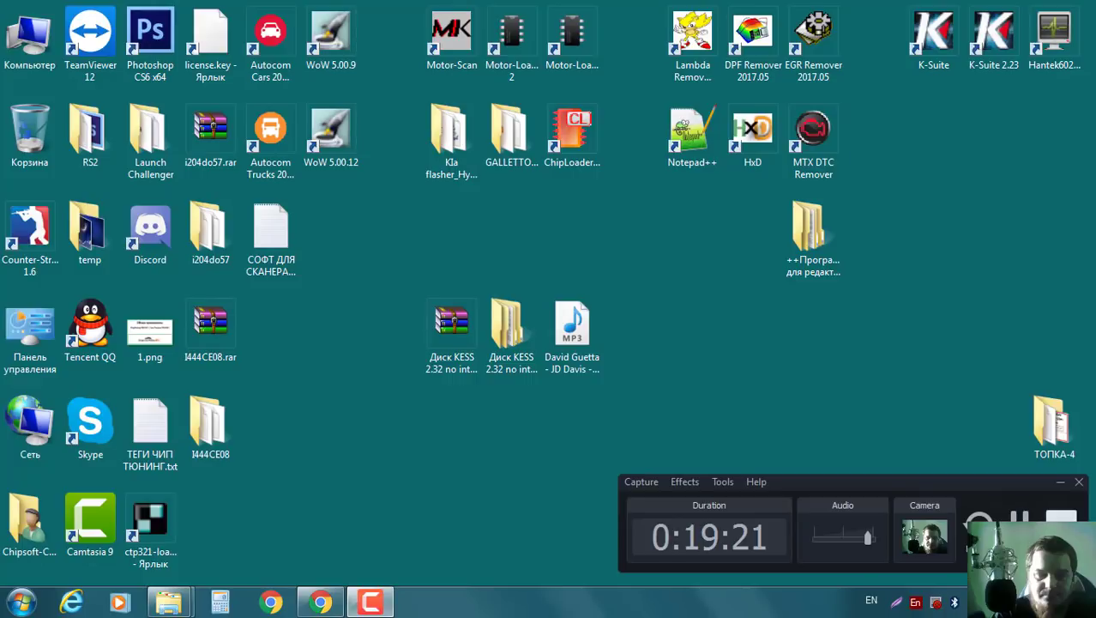